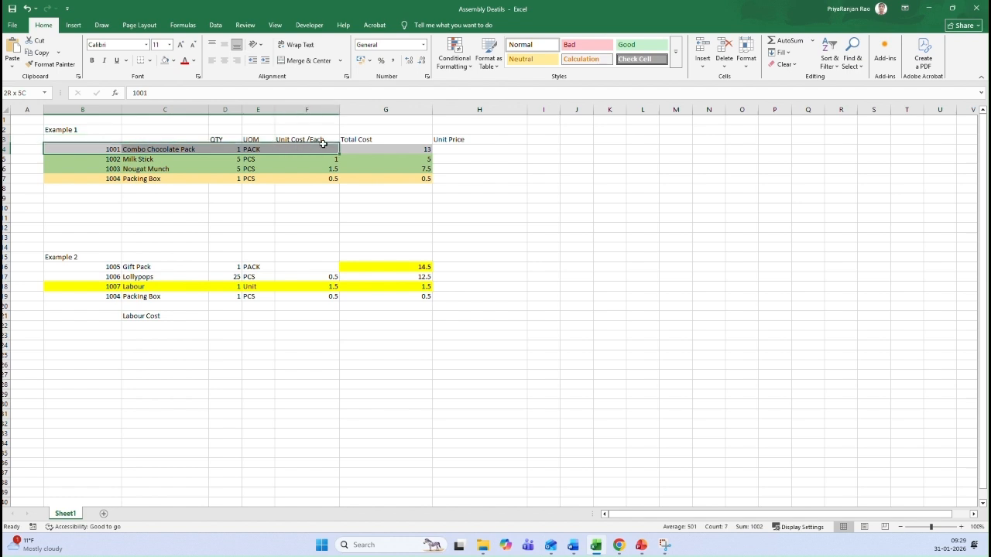
# Review the Example 1 rows for the Combo Chocolate Pack and its components Milk Stick, Nougat Munch and Packing Box.
pyautogui.moveTo(112, 159); pyautogui.dragTo(386, 166)
pyautogui.click(150, 152)
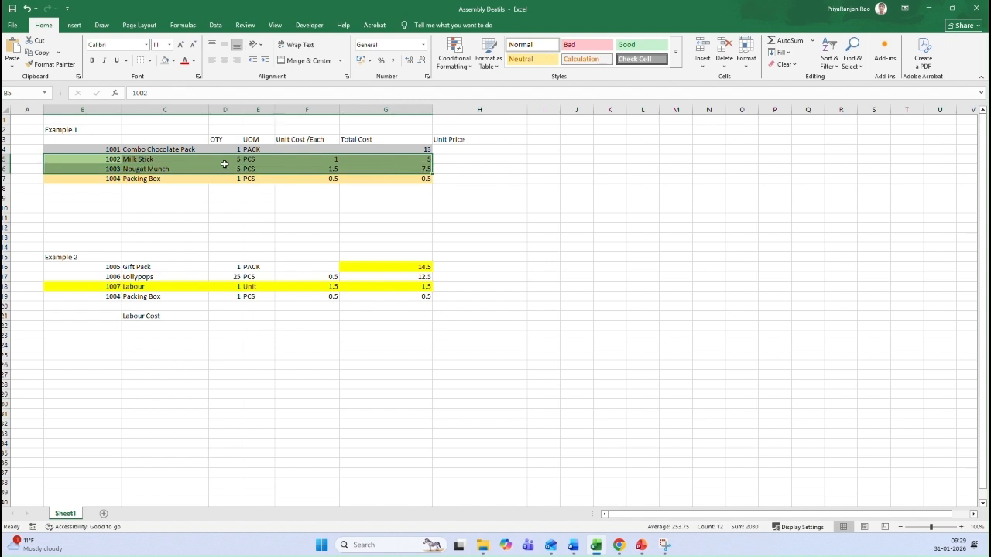
pyautogui.click(143, 188)
pyautogui.click(91, 158)
pyautogui.moveTo(91, 158); pyautogui.dragTo(380, 166)
pyautogui.click(165, 178)
pyautogui.moveTo(102, 179); pyautogui.dragTo(377, 178)
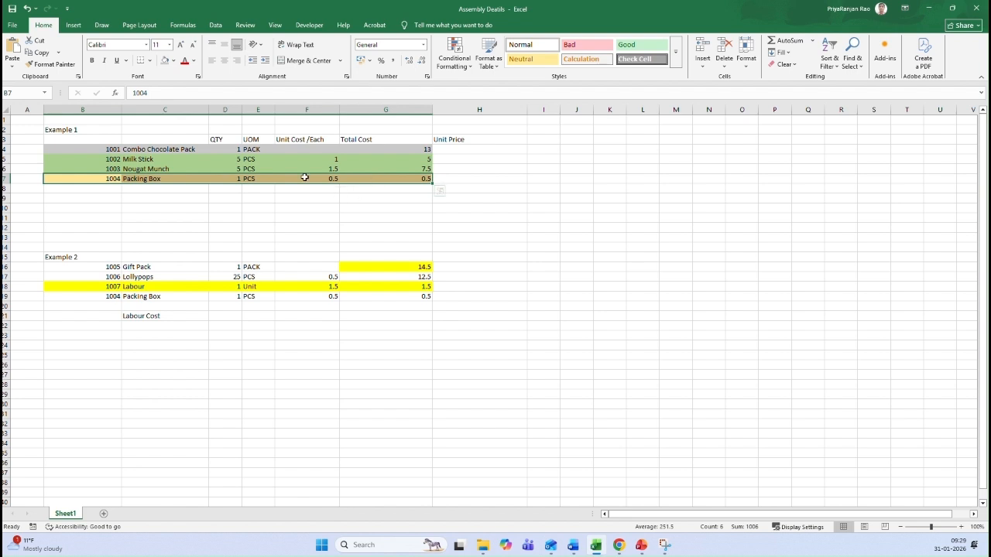
pyautogui.click(92, 179)
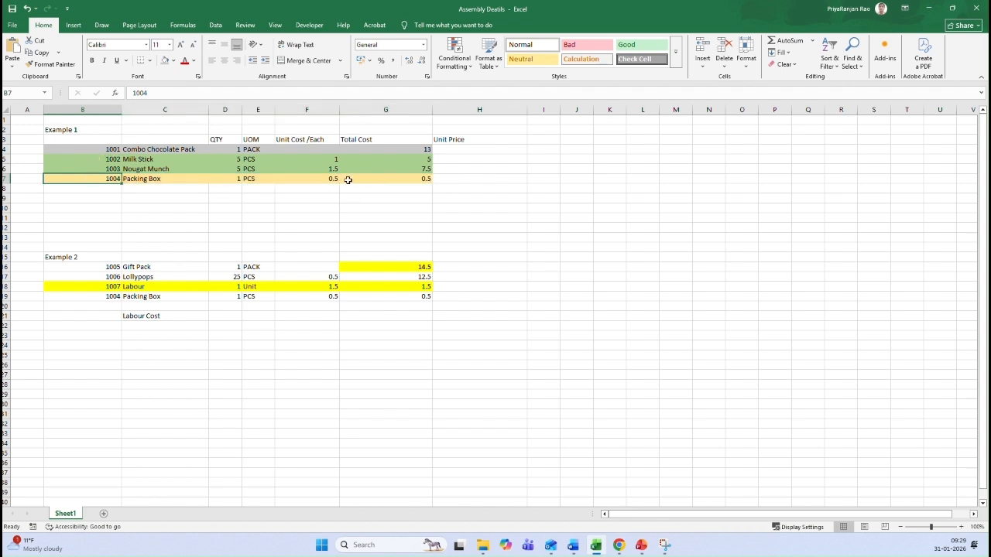
pyautogui.click(381, 177)
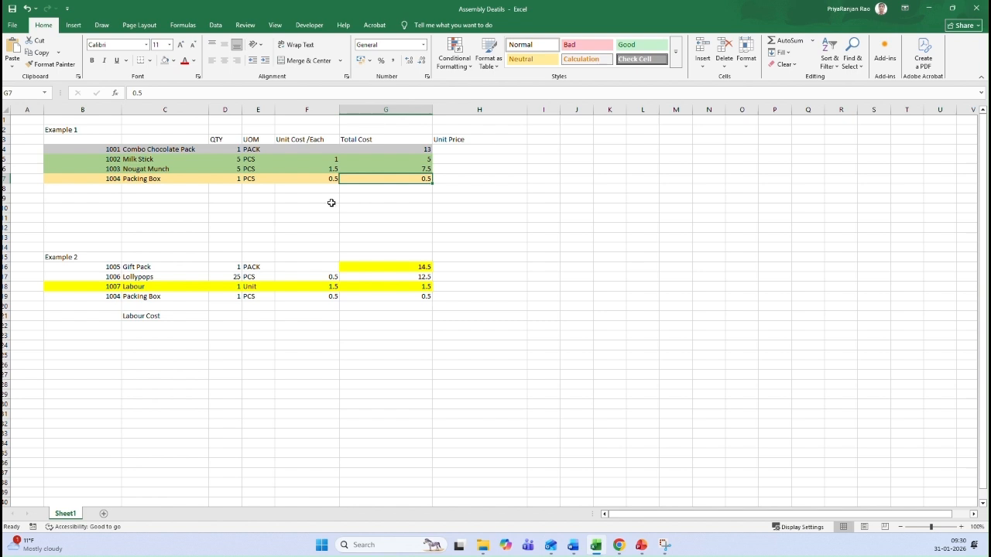
# Switch to Business Central in Chrome and change the company to CRONUS USA, Inc. in the SB_US_27_3 environment.
pyautogui.moveTo(620, 548)
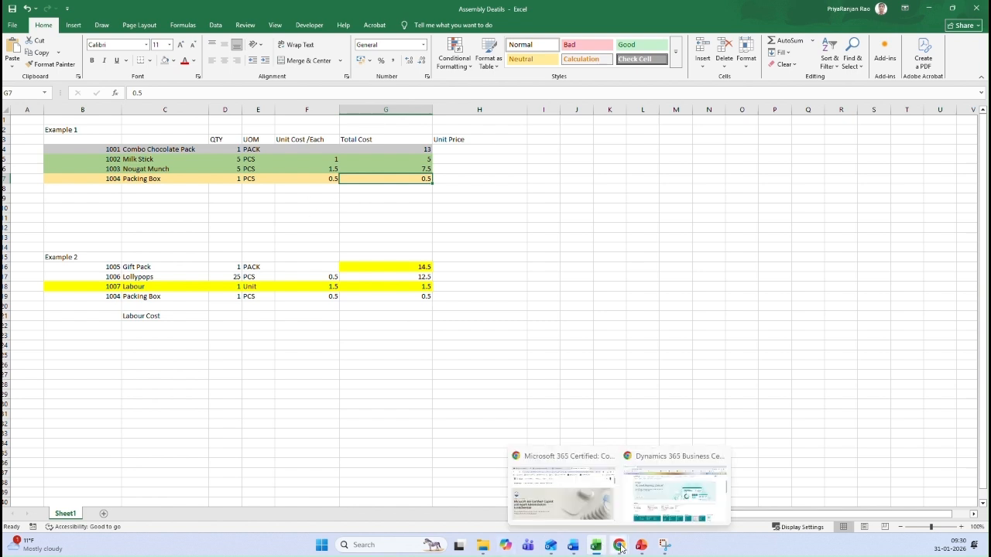
pyautogui.click(668, 486)
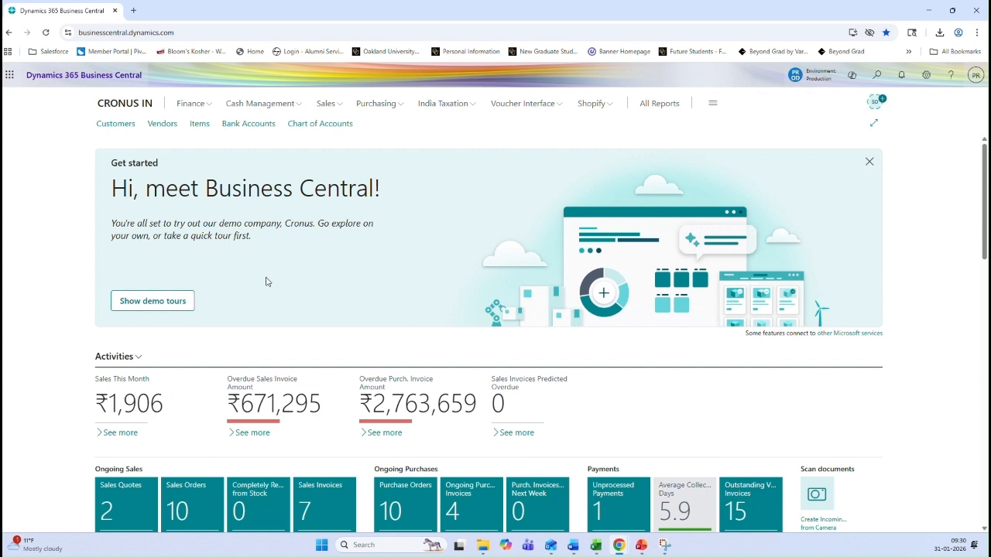
pyautogui.click(800, 80)
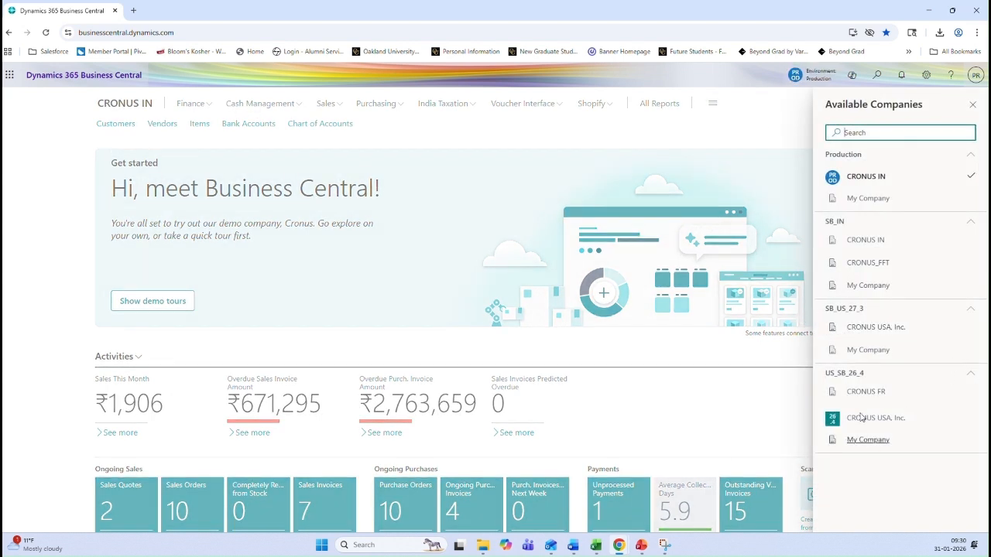
pyautogui.click(866, 332)
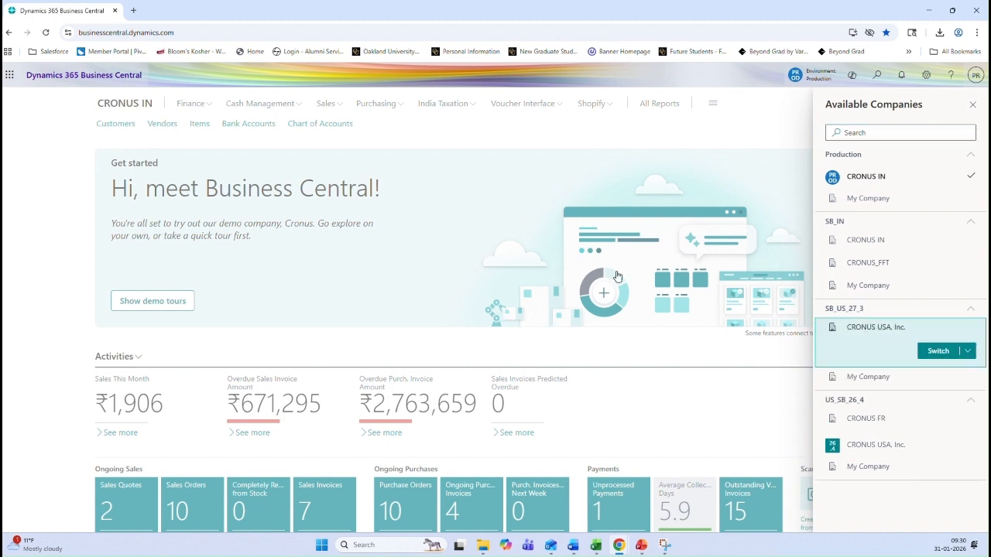
pyautogui.click(936, 352)
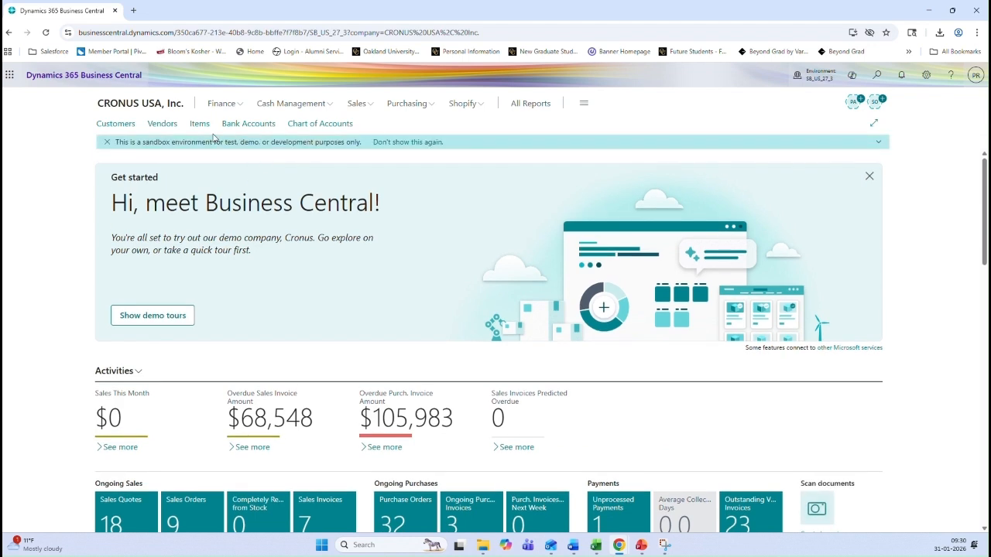
# Show the company's items in the List layout and open the card of item 1001 Combo Chocolate Pack.
pyautogui.click(200, 124)
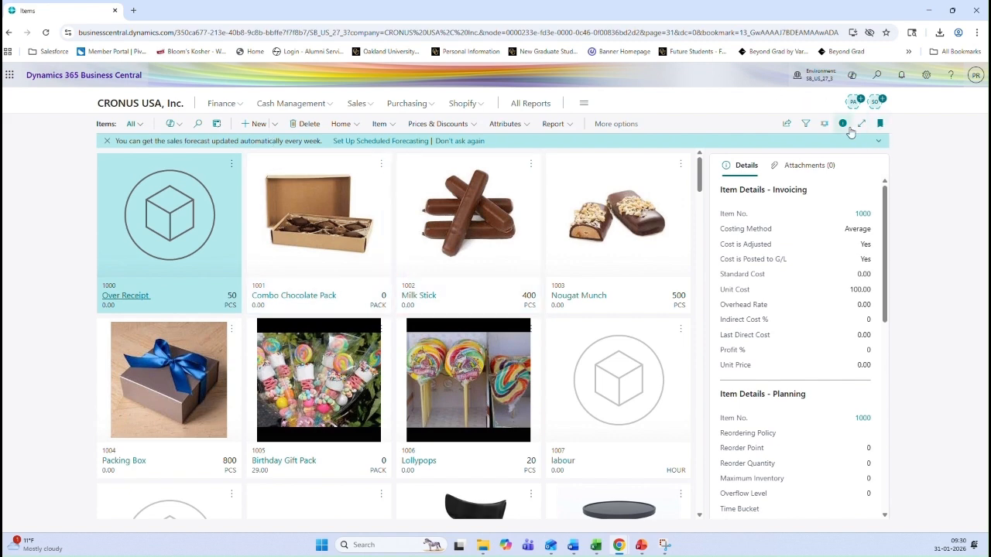
pyautogui.click(825, 126)
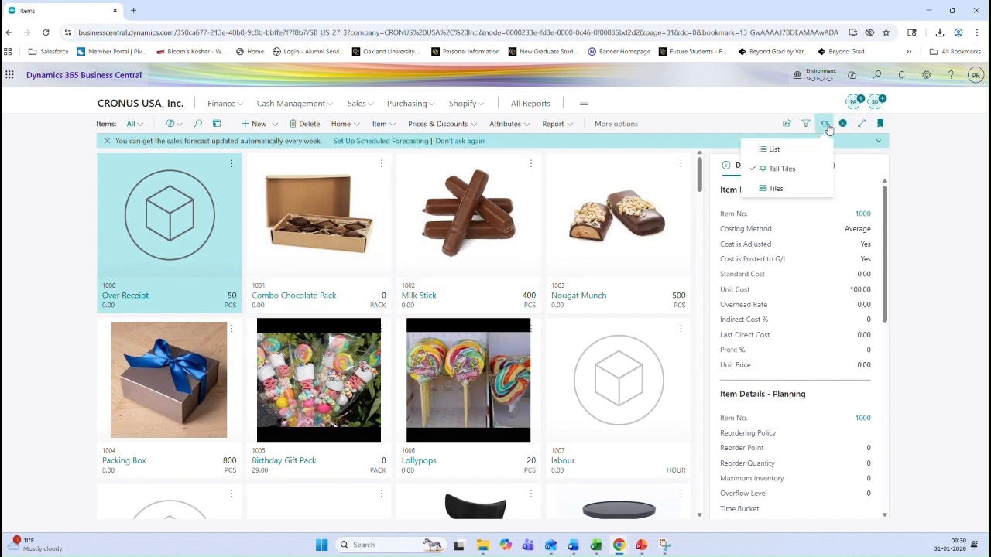
pyautogui.click(774, 150)
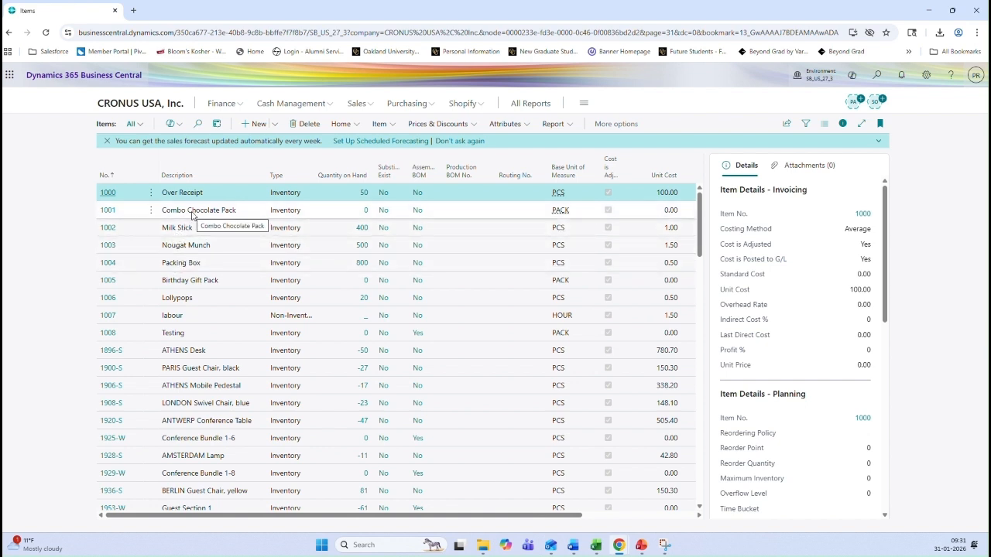
pyautogui.click(107, 214)
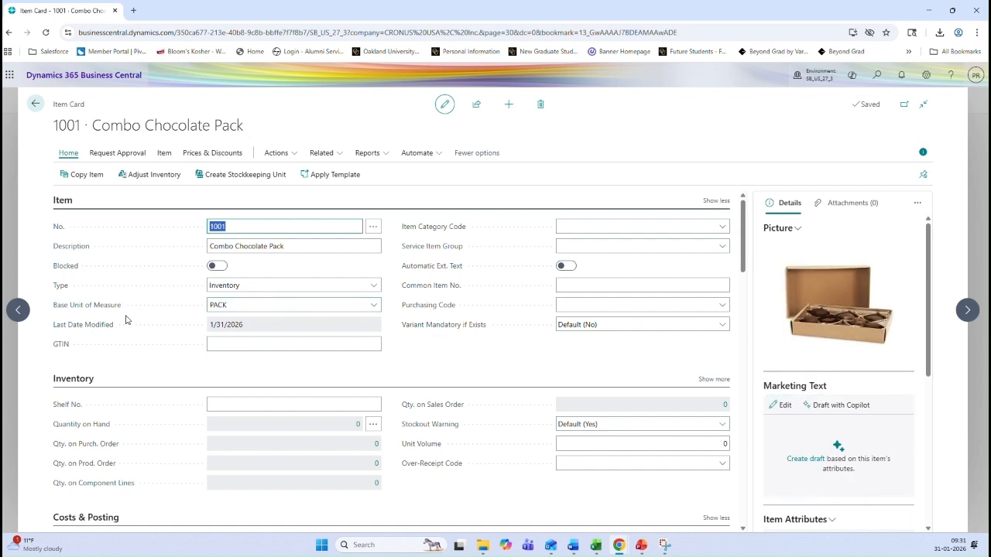
# Check the base unit of measure and the costing method on the Combo Chocolate Pack item card.
pyautogui.click(253, 307)
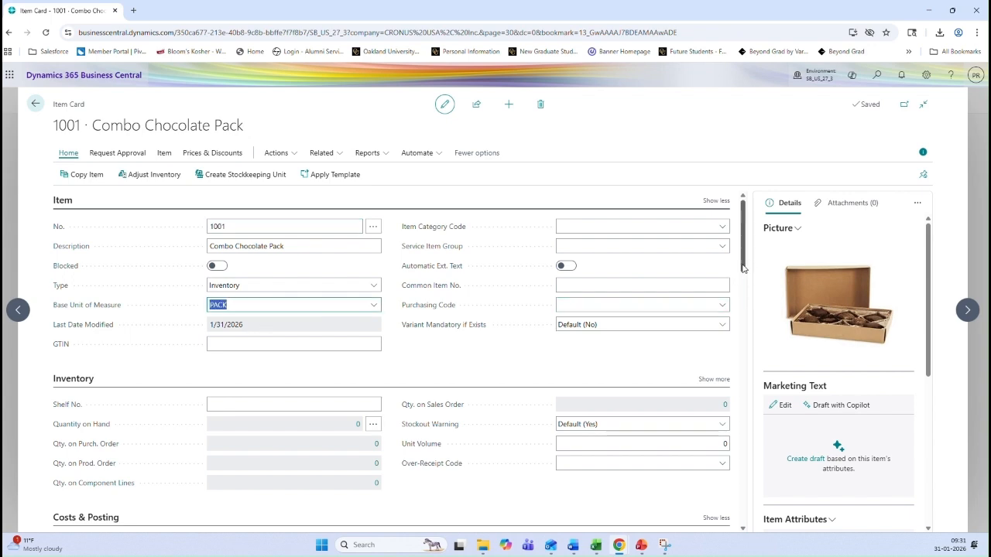
pyautogui.moveTo(742, 269)
pyautogui.mouseDown()
pyautogui.moveTo(741, 302)
pyautogui.moveTo(743, 288)
pyautogui.mouseUp()
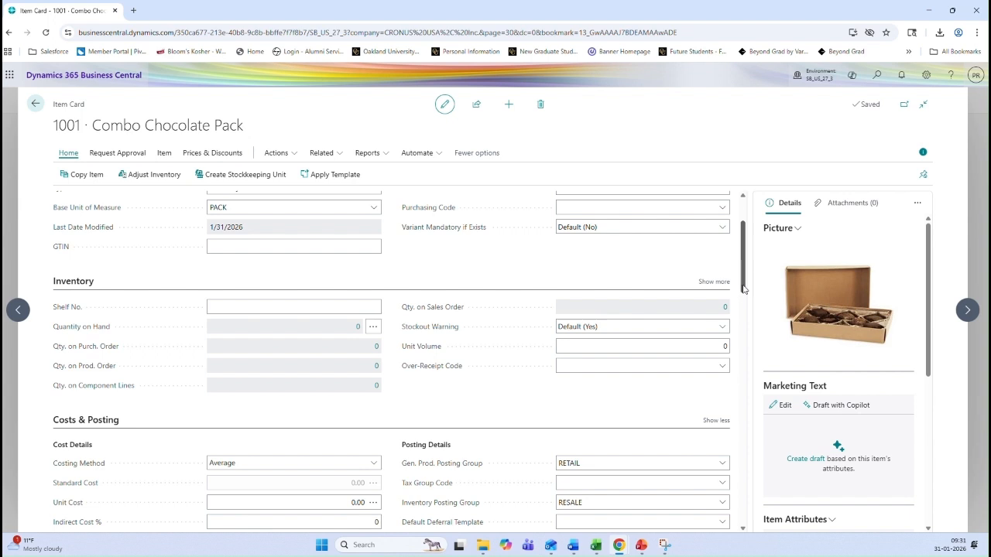
pyautogui.moveTo(743, 287); pyautogui.dragTo(733, 333)
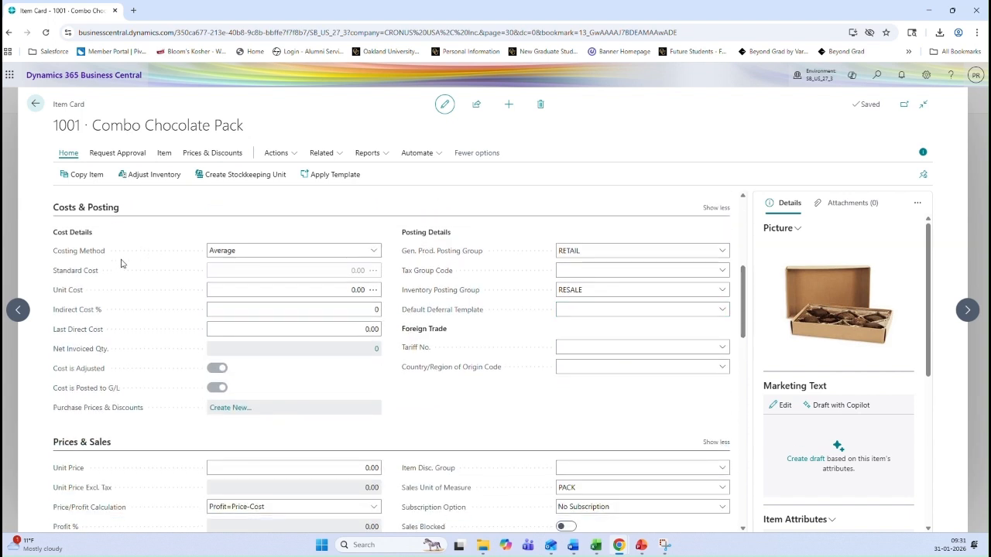
pyautogui.click(271, 253)
pyautogui.click(271, 253)
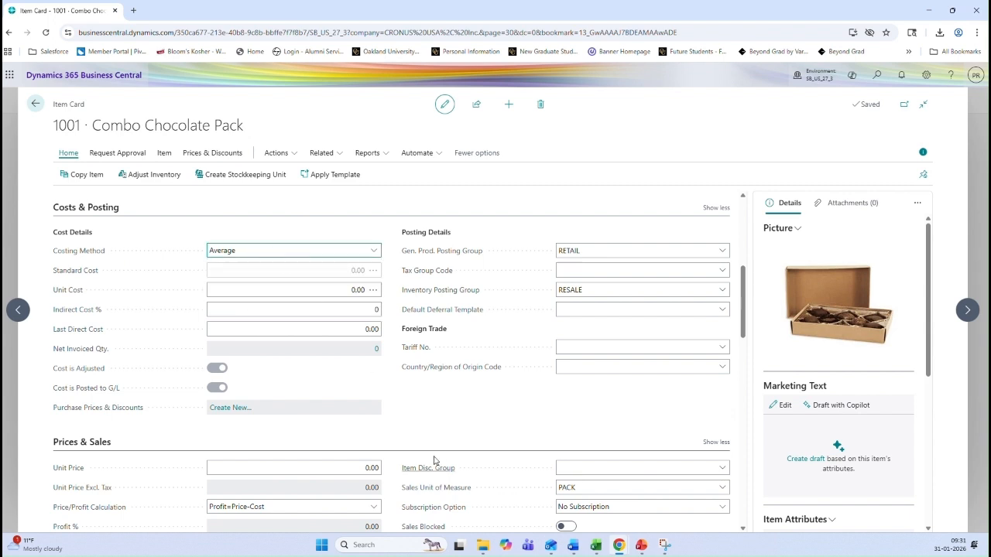
# Set the item's Replenishment System to Assembly.
pyautogui.moveTo(744, 310); pyautogui.dragTo(740, 369)
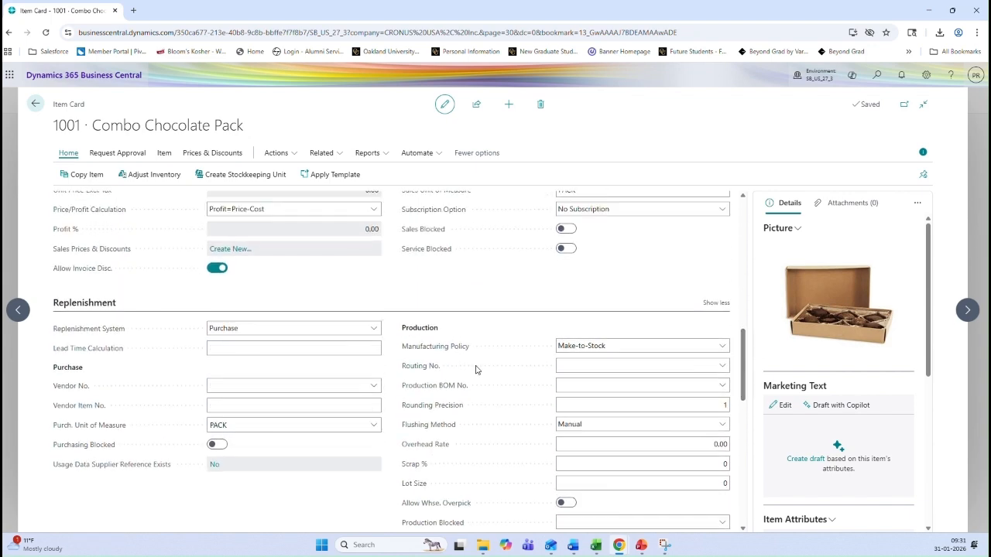
pyautogui.click(282, 345)
pyautogui.click(246, 329)
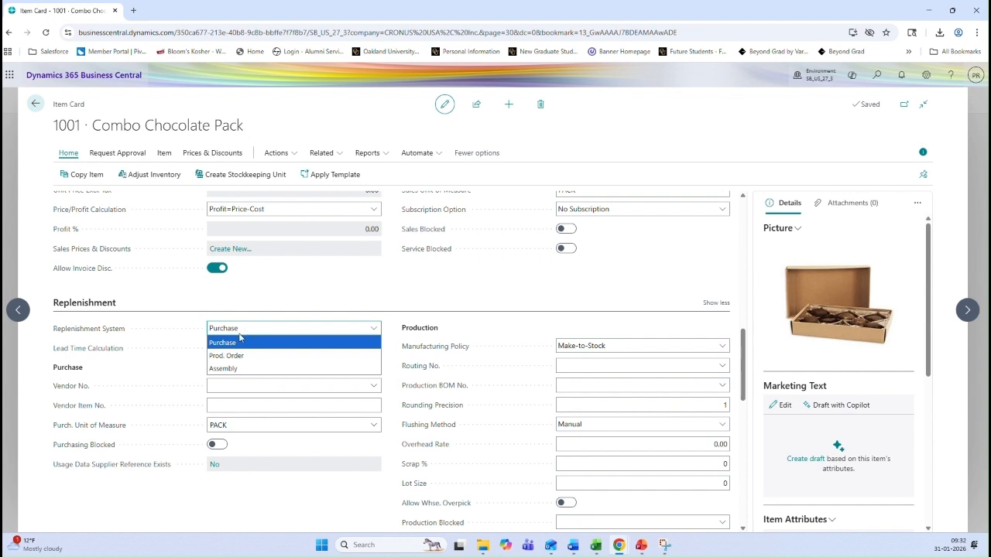
pyautogui.click(232, 345)
pyautogui.click(253, 331)
pyautogui.click(253, 331)
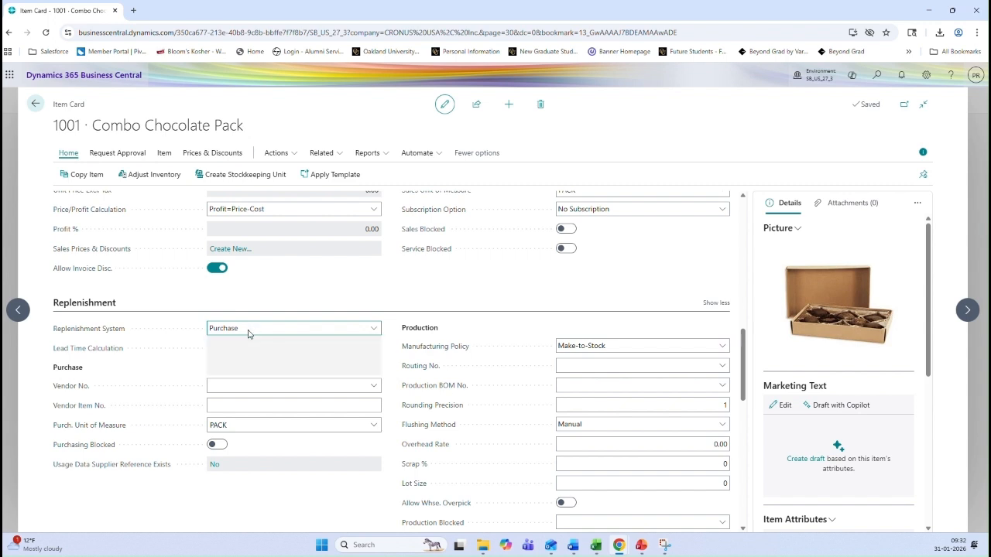
pyautogui.click(249, 333)
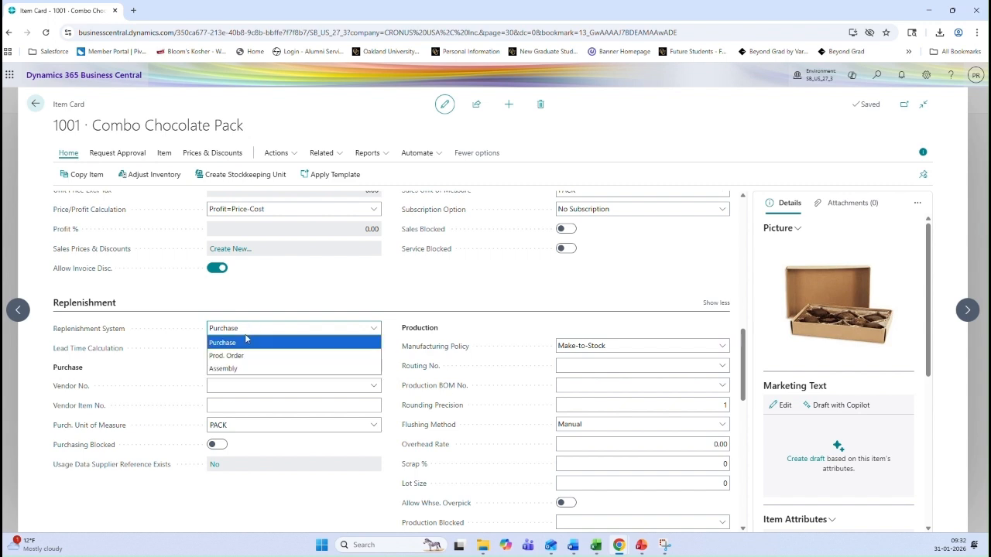
pyautogui.click(218, 373)
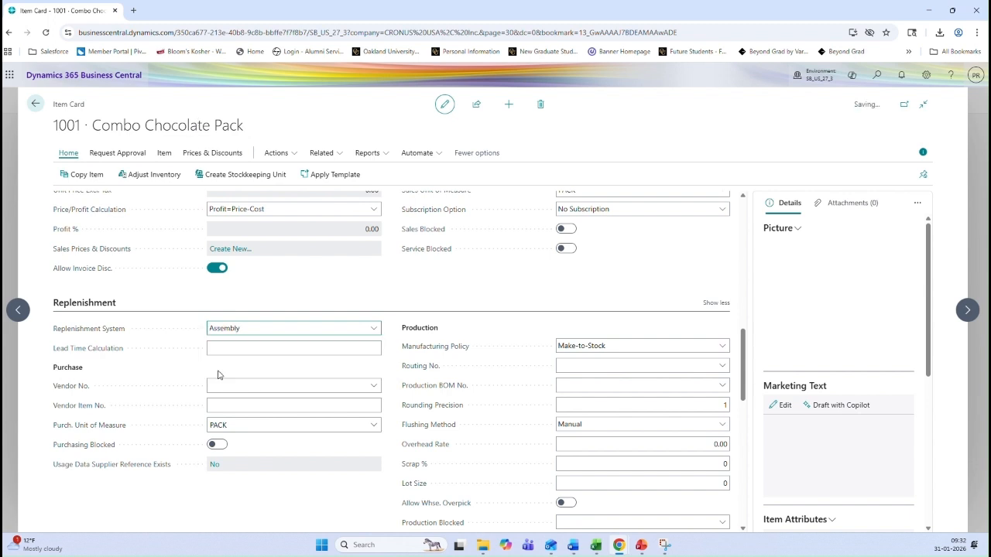
pyautogui.click(252, 333)
pyautogui.click(339, 469)
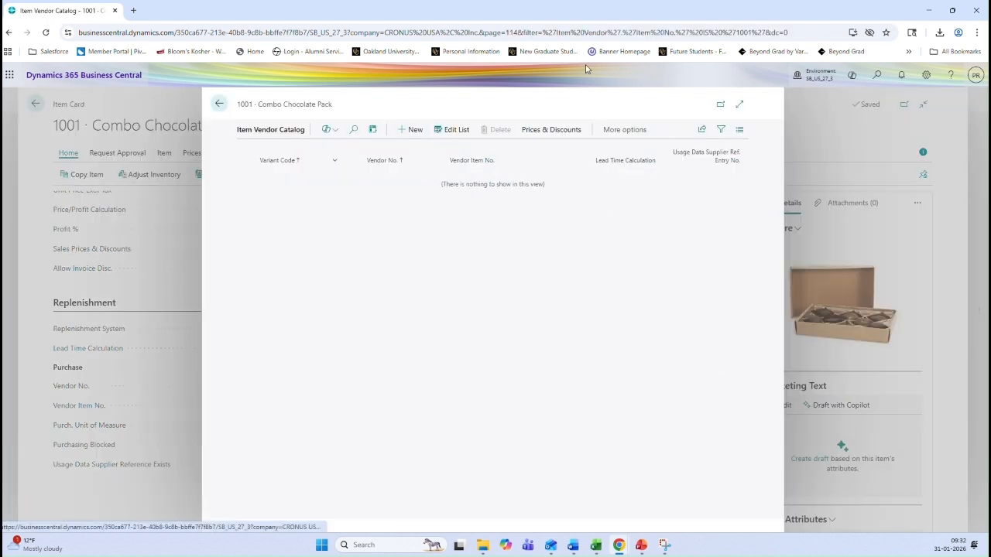
pyautogui.click(220, 103)
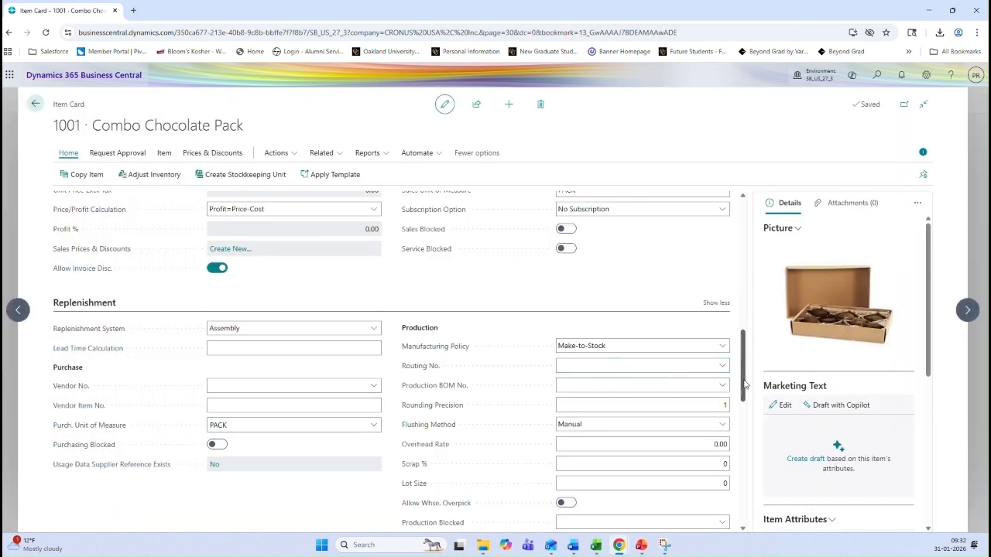
# Review the item's replenishment settings and the available Assembly Policy options without changing them.
pyautogui.scroll(-2, 685, 421)
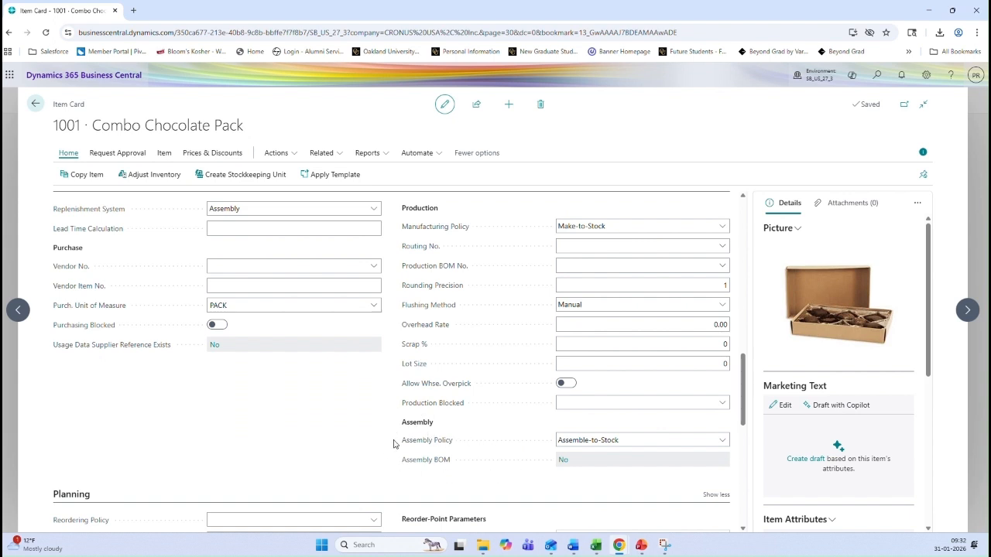
pyautogui.moveTo(443, 469)
pyautogui.click(252, 209)
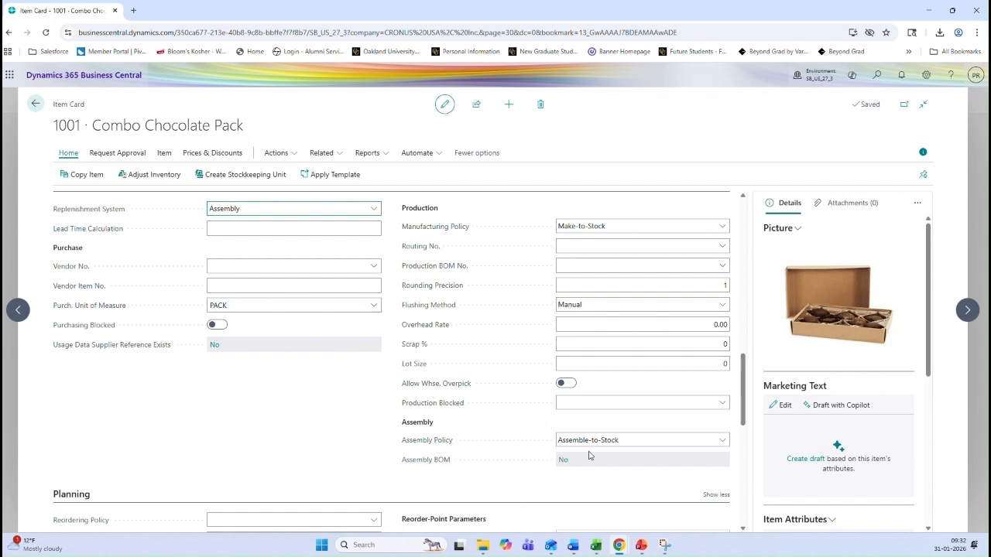
pyautogui.click(647, 443)
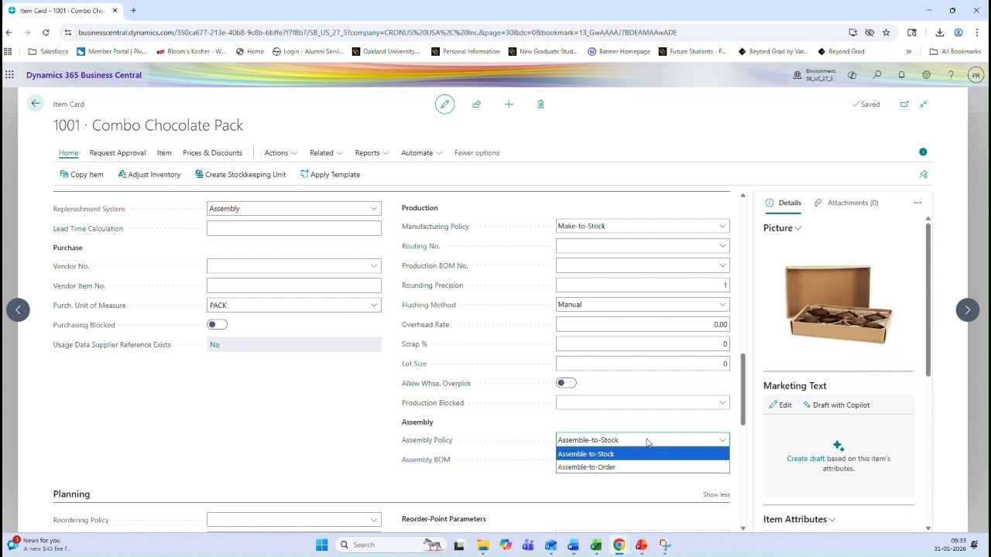
pyautogui.click(647, 441)
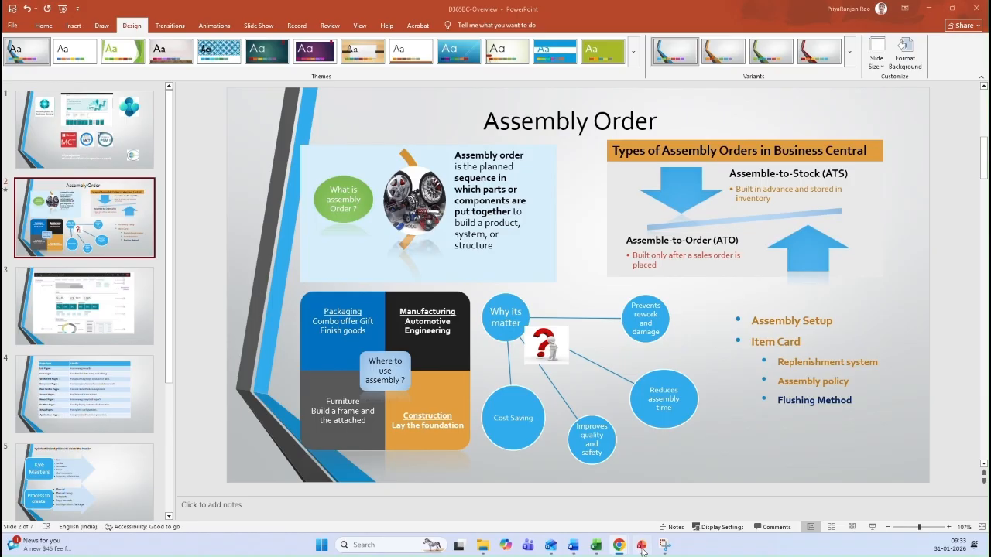
# Consult the Assembly Order slide in PowerPoint for the item card settings, and return to the item card in Chrome.
pyautogui.click(641, 545)
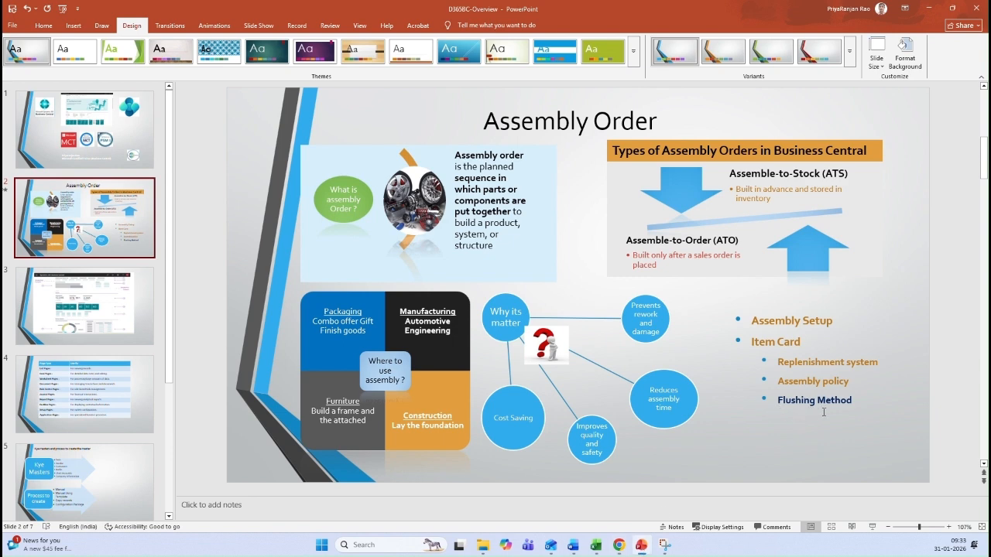
pyautogui.moveTo(618, 545)
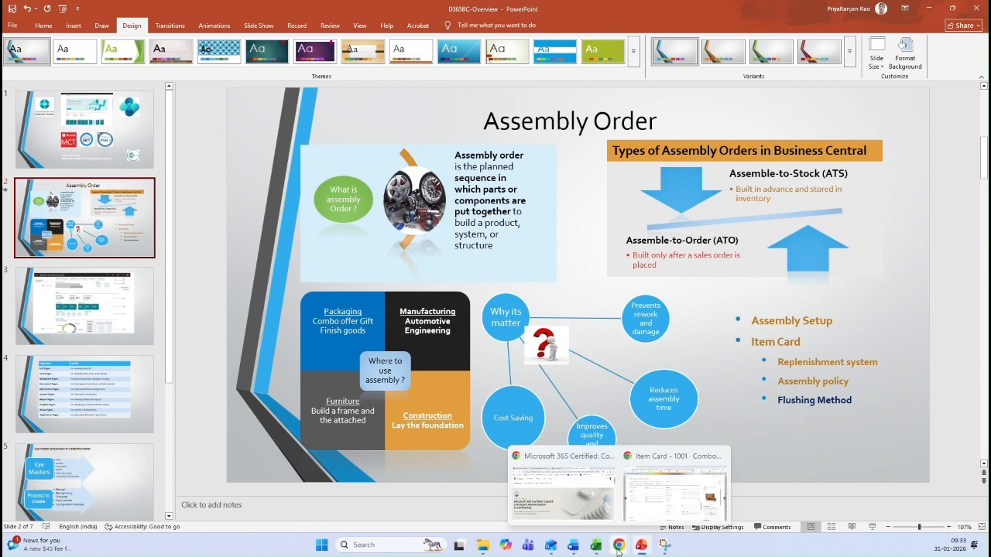
pyautogui.click(672, 492)
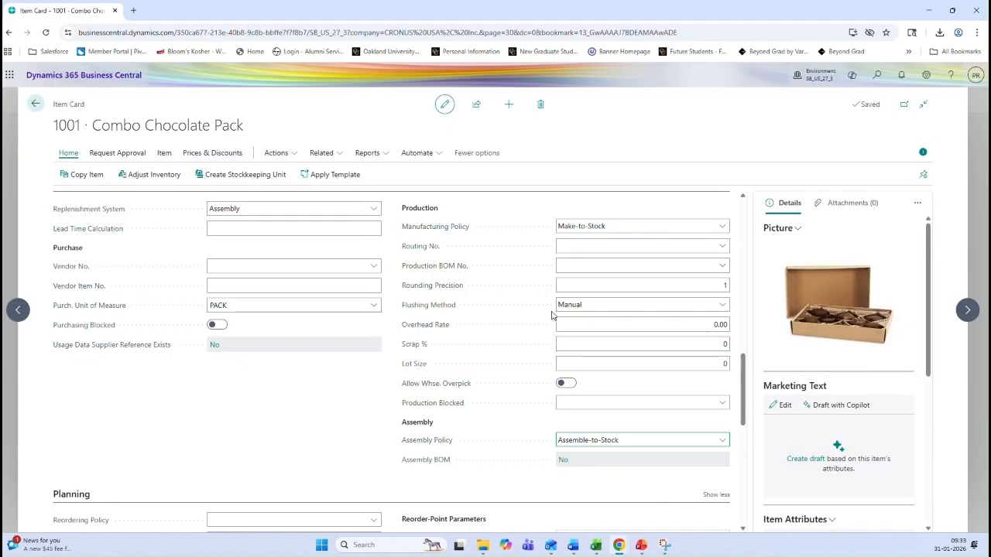
# Examine the available Flushing Method and Assembly Policy options on the item card, leaving both settings as they are.
pyautogui.click(597, 305)
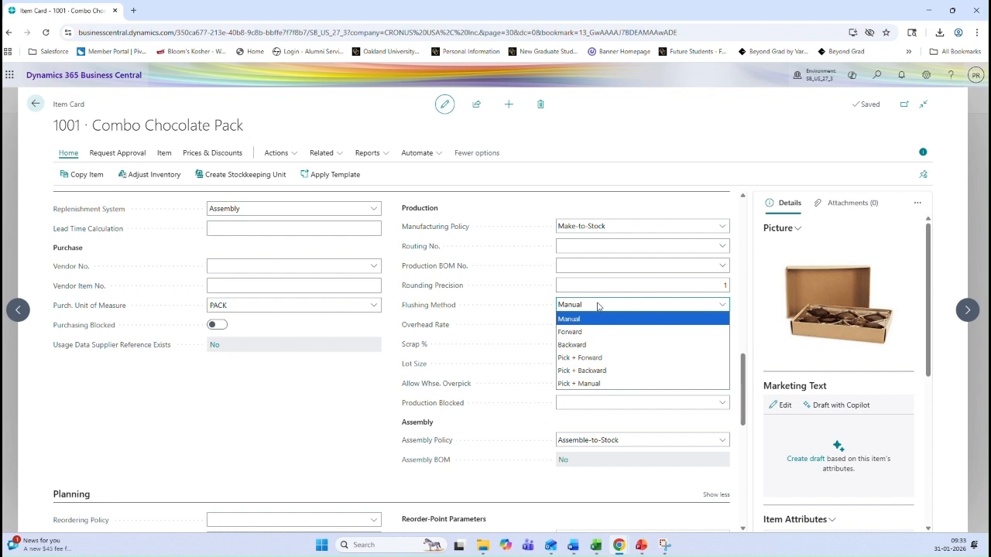
pyautogui.click(598, 305)
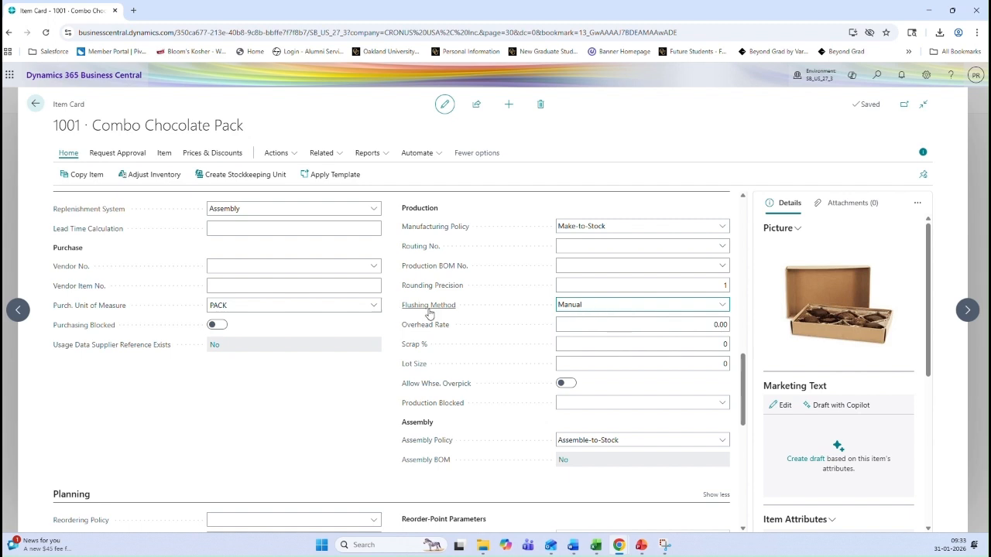
pyautogui.click(590, 305)
pyautogui.click(590, 305)
pyautogui.click(579, 445)
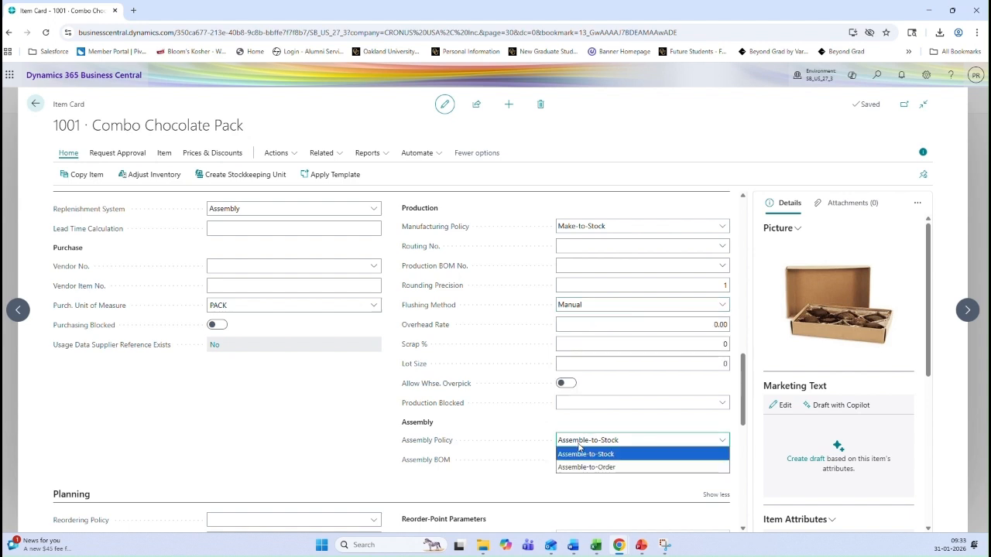
pyautogui.click(589, 443)
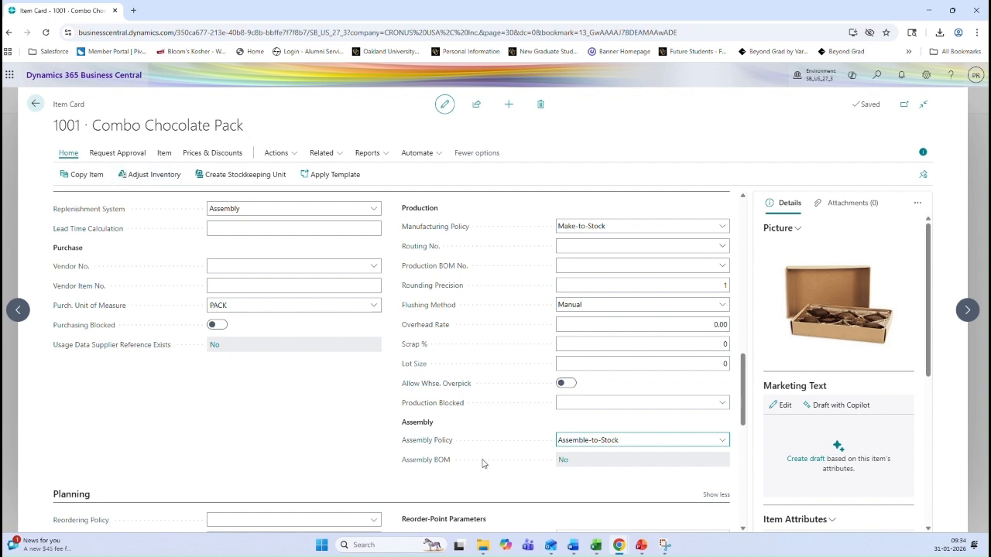
# Open the Assembly BOM of item 1001, start a new component line and view the available line types.
pyautogui.click(563, 462)
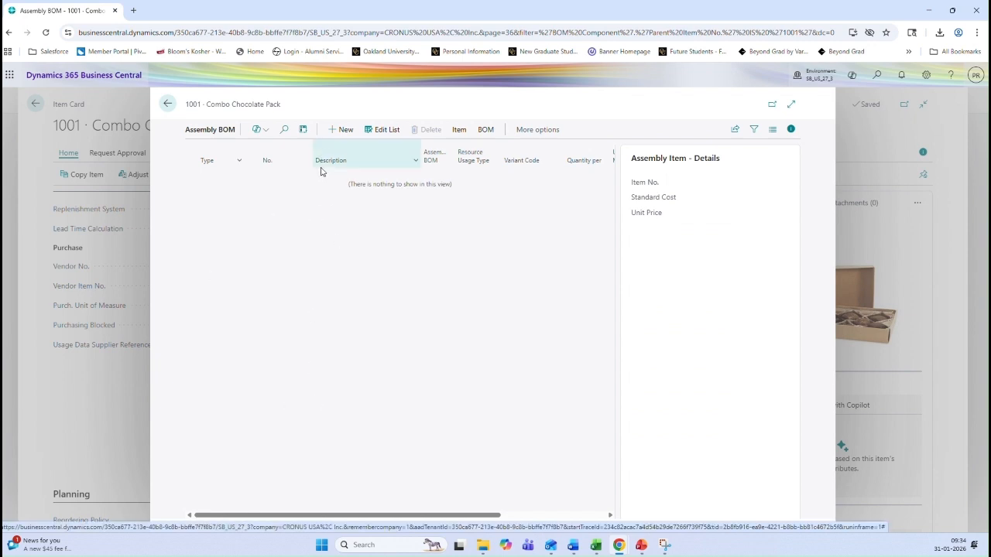
pyautogui.click(343, 131)
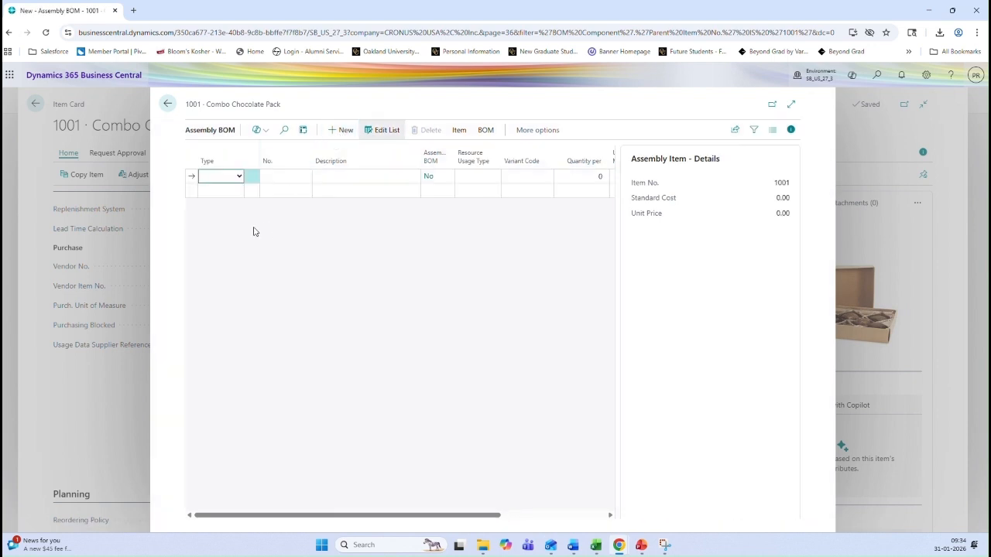
pyautogui.click(239, 176)
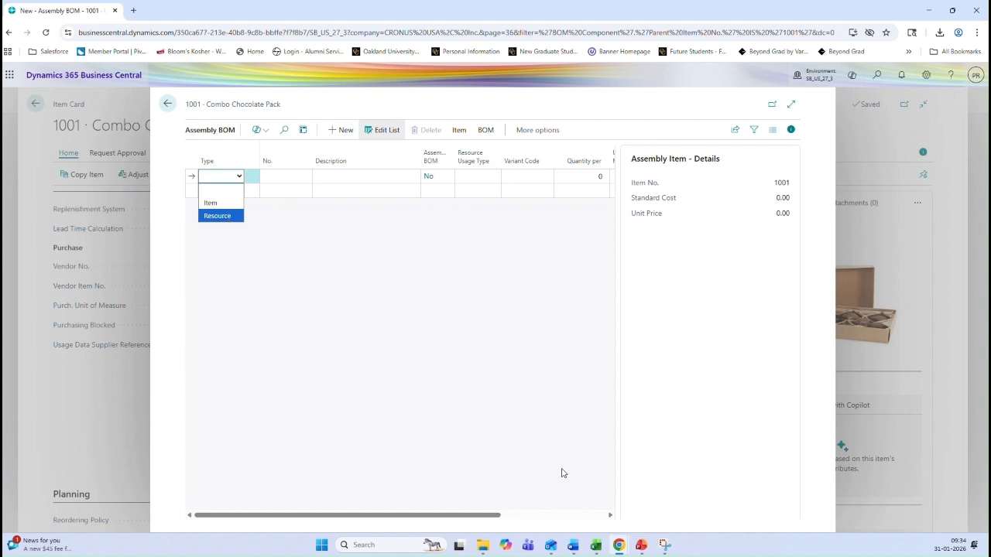
# Switch to Excel to review the Example 1 component rows 1002 to 1004, and return to the Assembly BOM in Chrome.
pyautogui.click(595, 545)
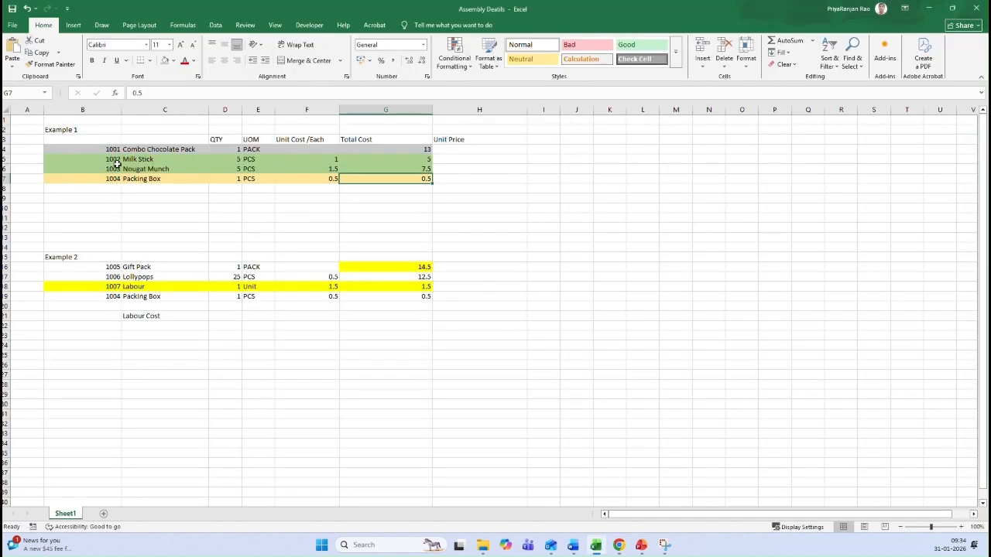
pyautogui.moveTo(95, 159); pyautogui.dragTo(394, 168)
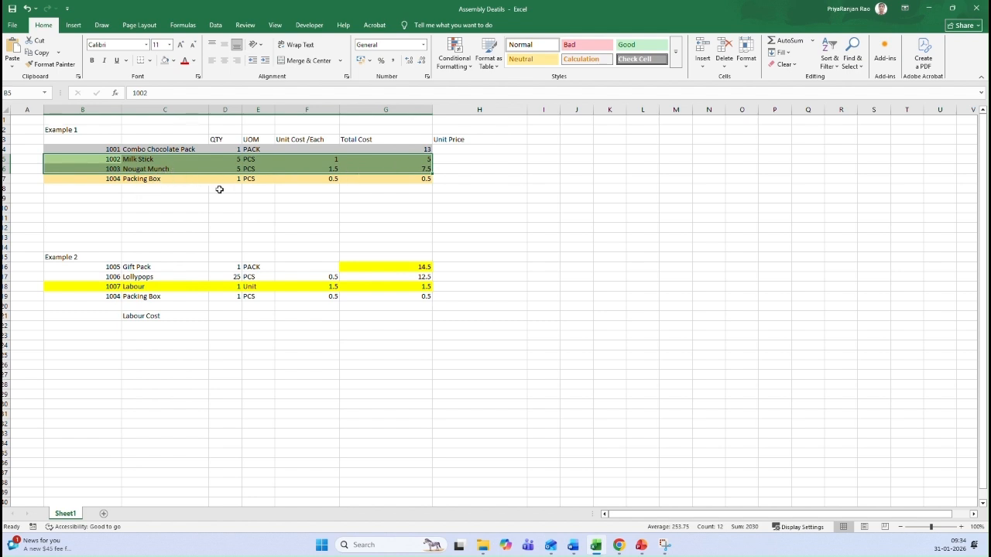
pyautogui.click(170, 179)
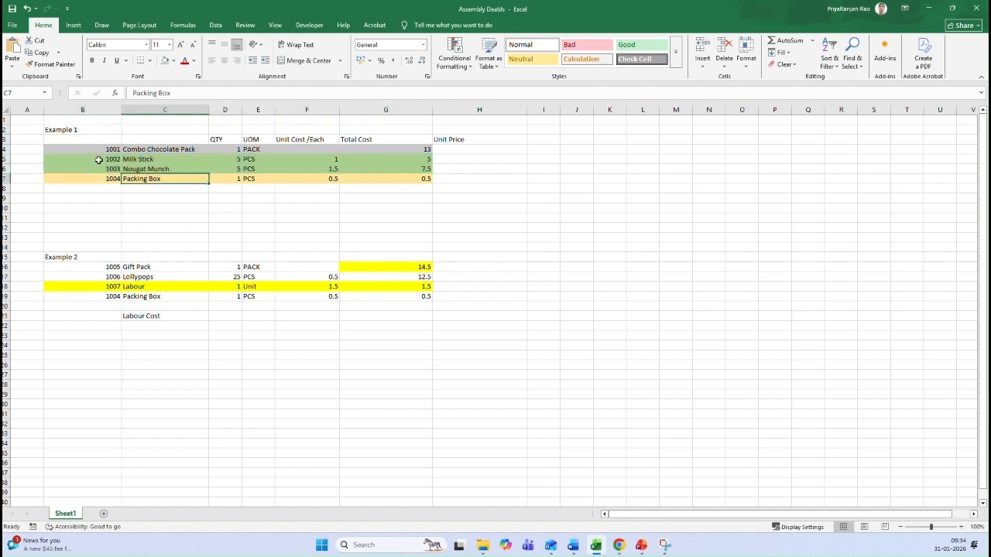
pyautogui.moveTo(101, 160); pyautogui.dragTo(395, 178)
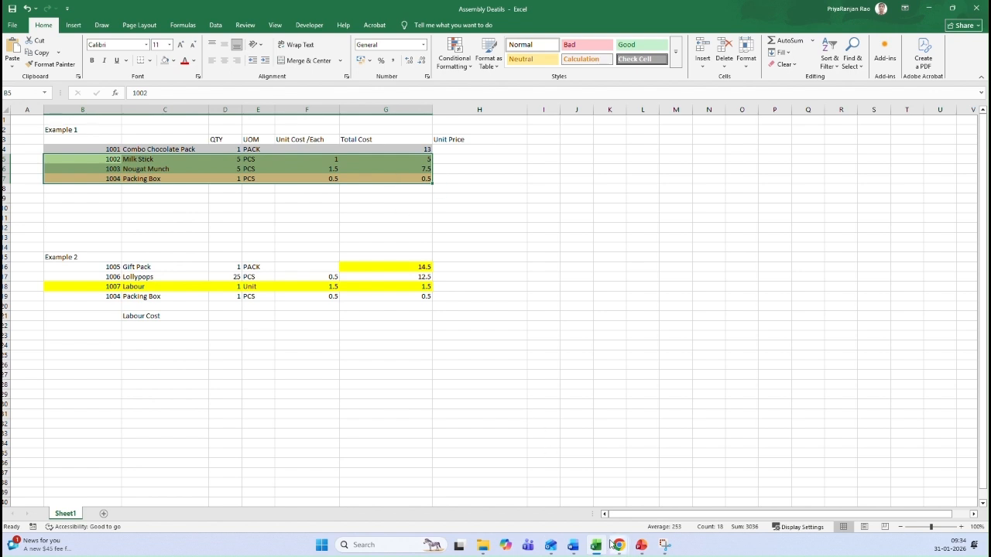
pyautogui.moveTo(618, 545)
pyautogui.click(675, 495)
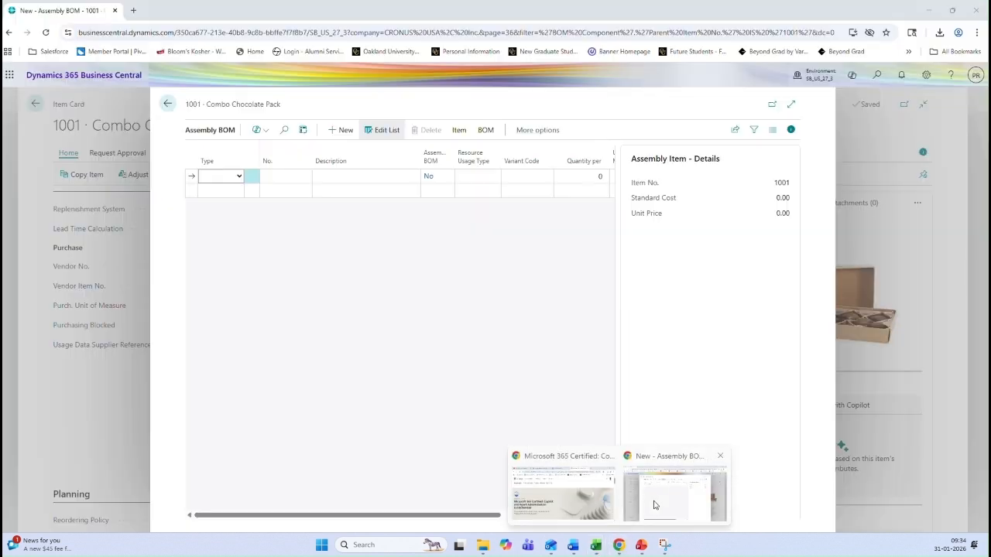
# Set the first BOM line to type Item with component 1002 Milk Stick.
pyautogui.click(221, 177)
pyautogui.click(215, 202)
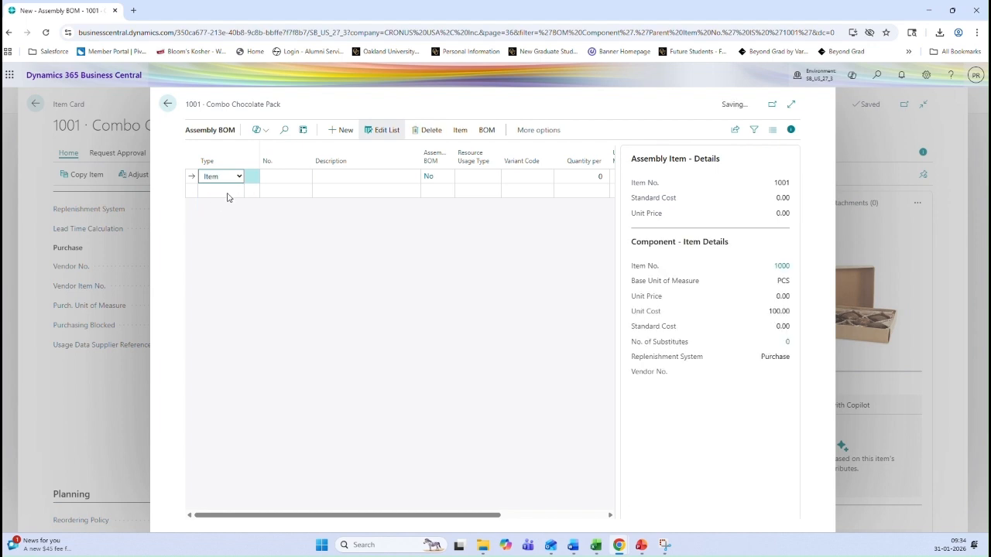
pyautogui.click(290, 175)
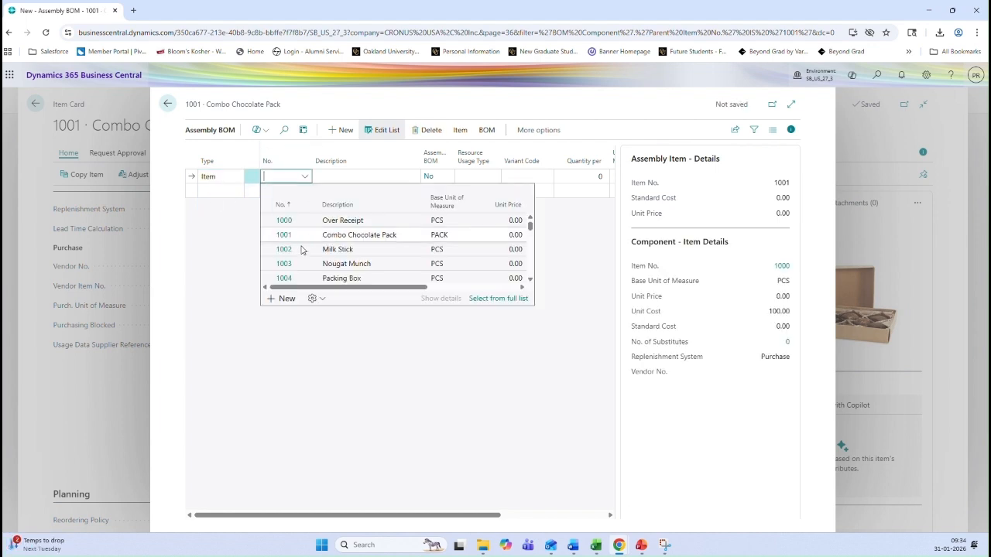
pyautogui.click(290, 249)
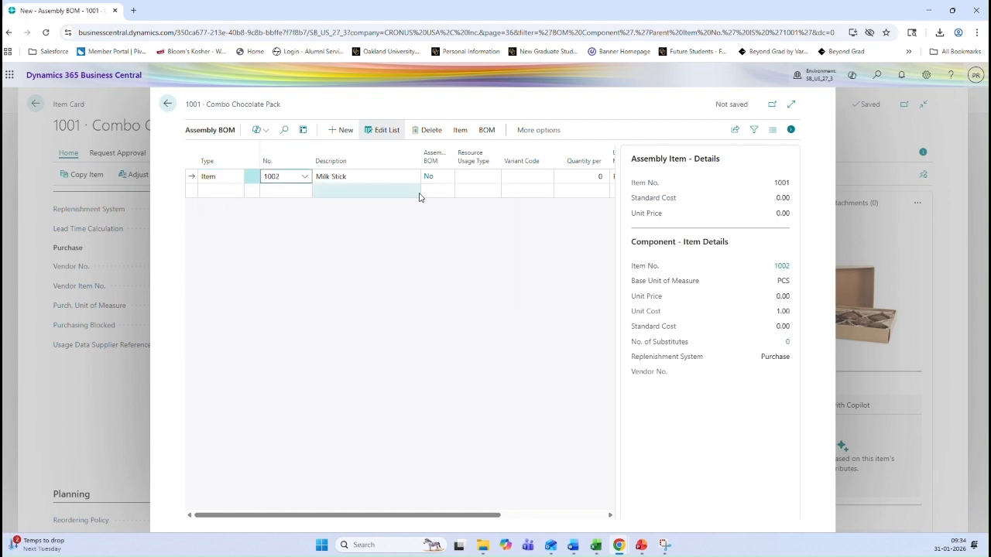
# Check the Example 1 pack, Milk Stick and Nougat Munch quantities in Excel, and return to the Assembly BOM in Chrome.
pyautogui.click(595, 545)
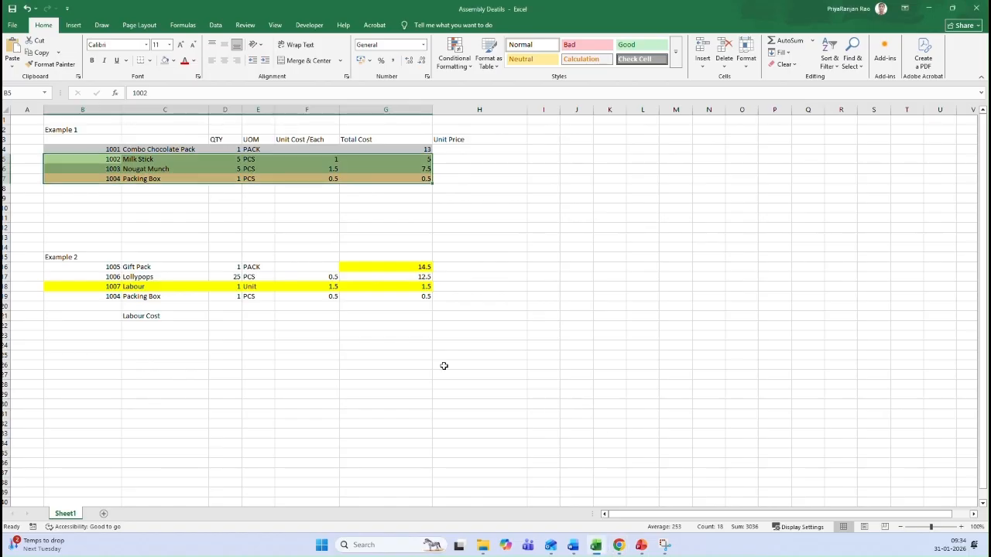
pyautogui.click(239, 162)
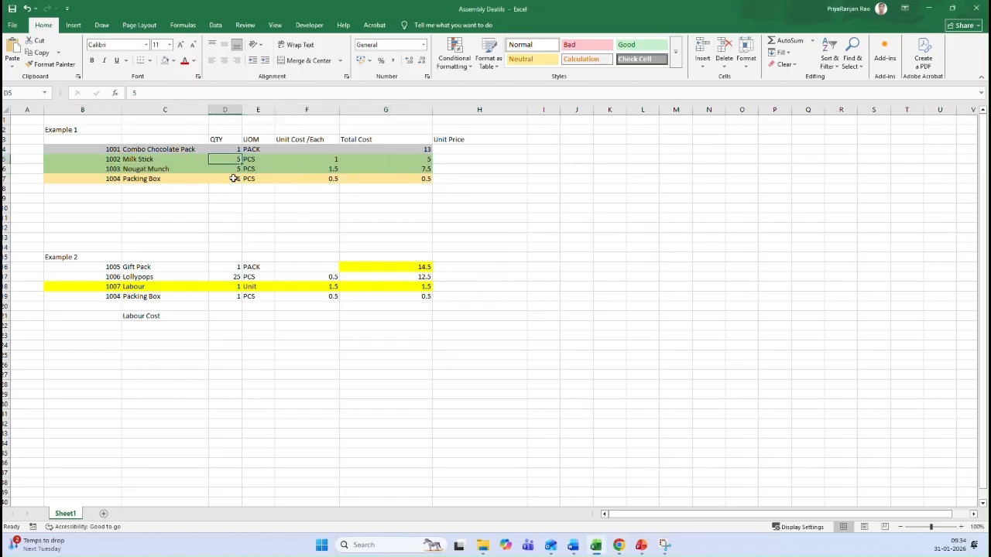
pyautogui.click(228, 147)
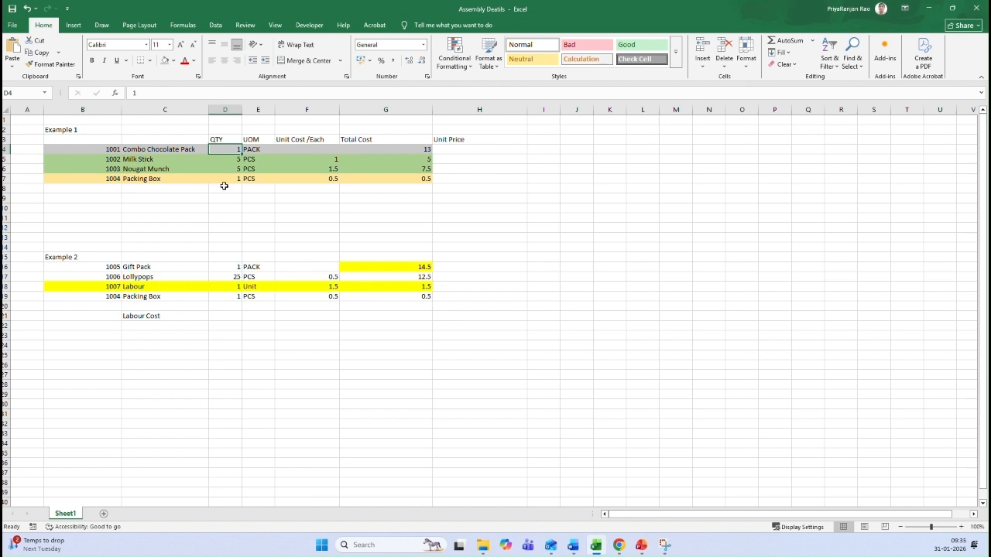
pyautogui.click(234, 160)
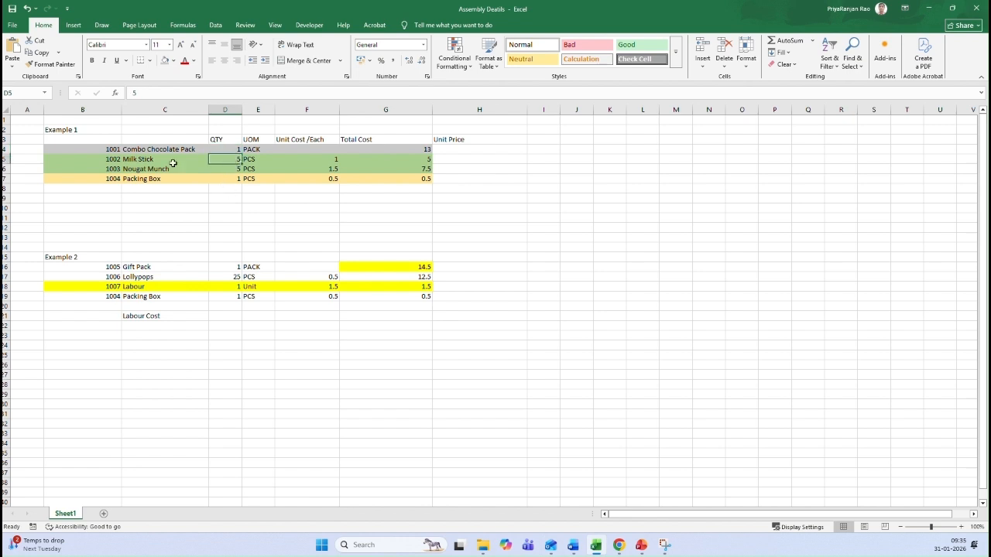
pyautogui.click(235, 171)
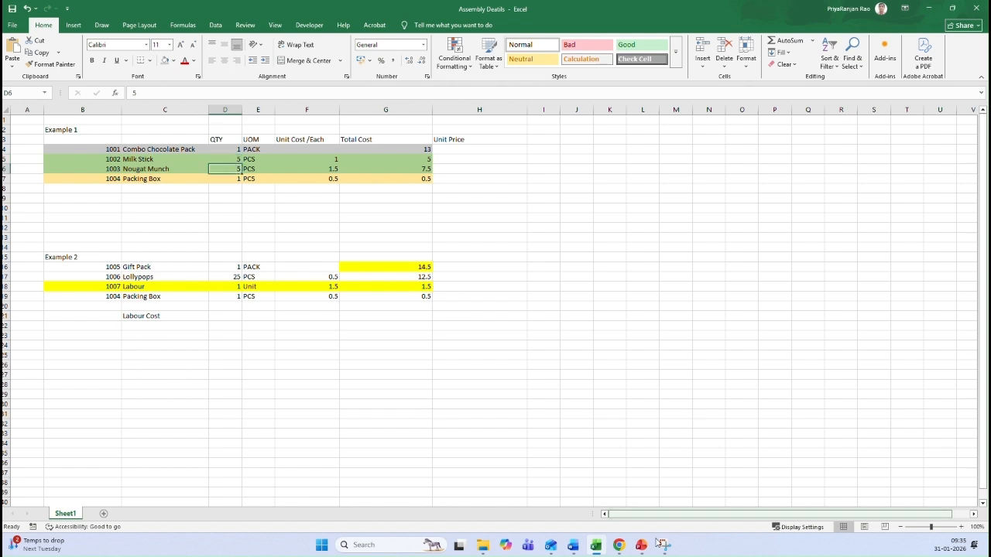
pyautogui.click(619, 544)
pyautogui.click(665, 481)
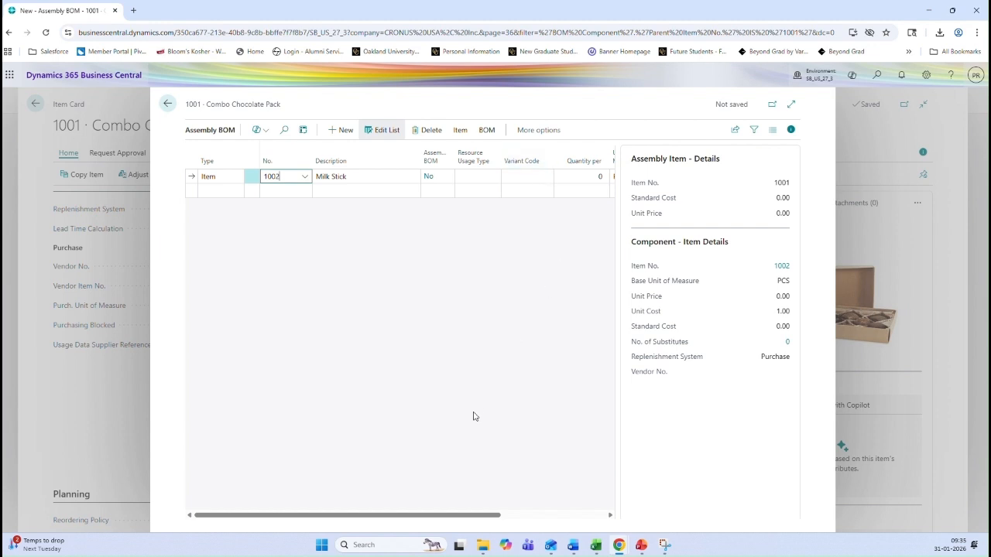
# Set the Quantity per of the Milk Stick line to 5.
pyautogui.moveTo(438, 515); pyautogui.dragTo(505, 507)
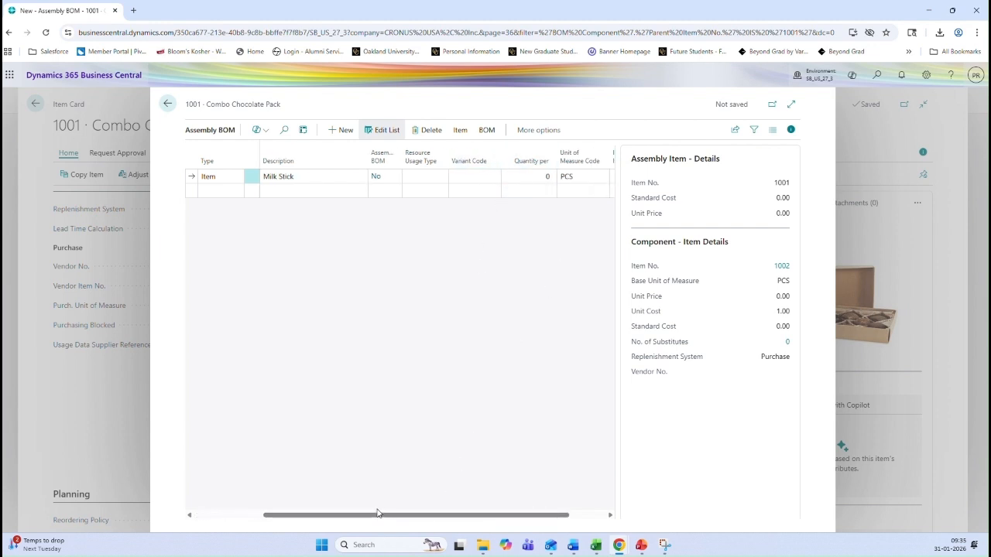
pyautogui.moveTo(378, 513); pyautogui.dragTo(310, 513)
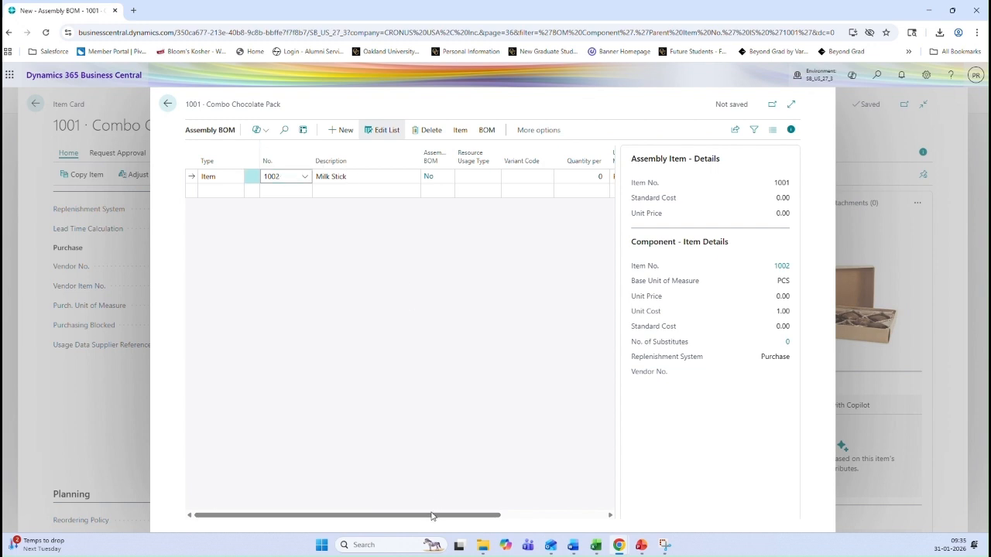
pyautogui.moveTo(440, 516); pyautogui.dragTo(555, 493)
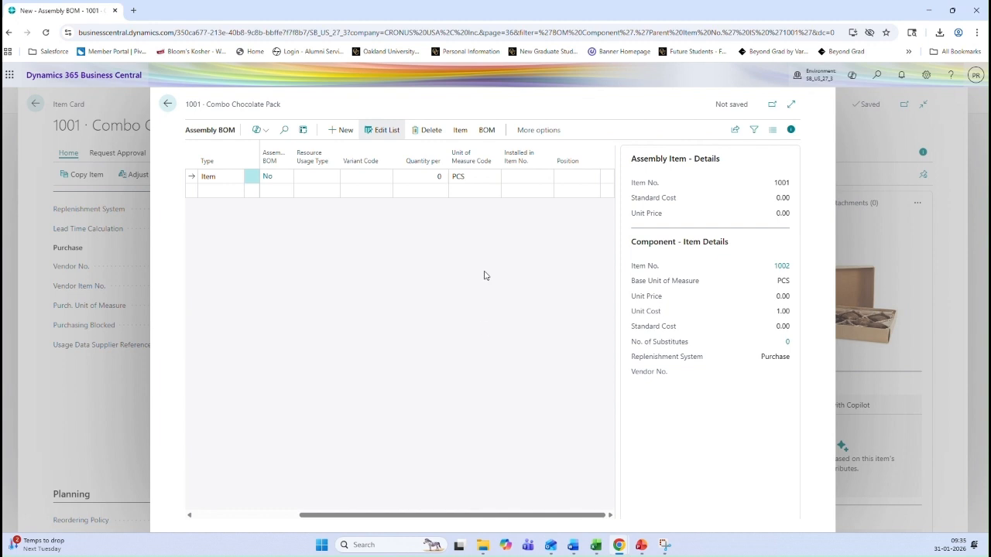
pyautogui.click(429, 177)
pyautogui.write('5')
pyautogui.press('Tab')
# Try type Resource on a second BOM line and examine the selectable resources and Resource Usage Type options.
pyautogui.moveTo(361, 517); pyautogui.dragTo(317, 520)
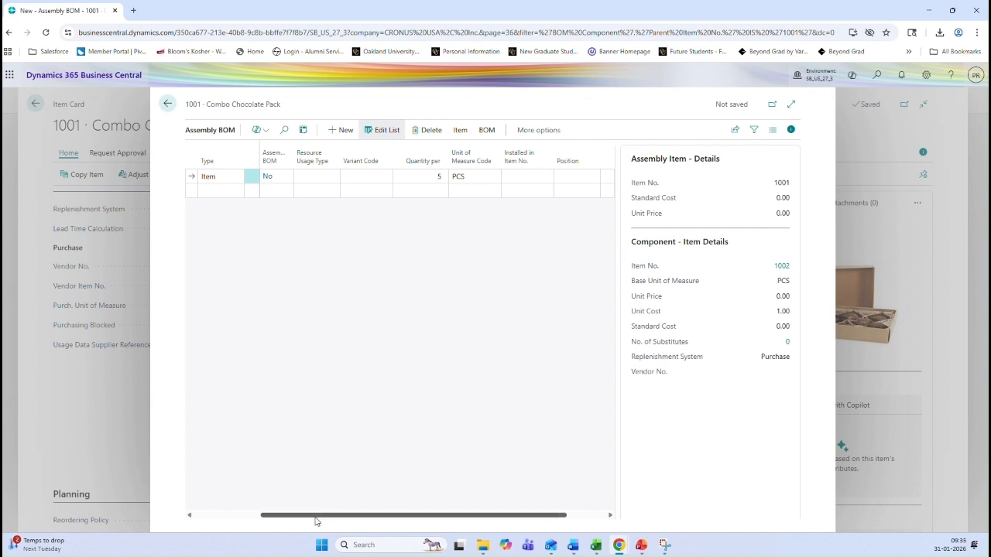
pyautogui.moveTo(316, 522); pyautogui.dragTo(203, 499)
pyautogui.click(242, 192)
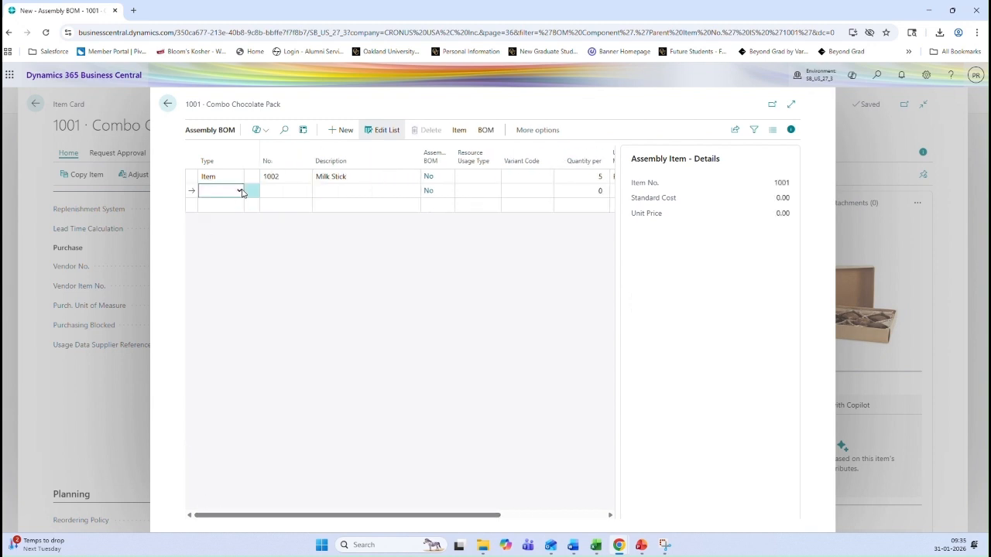
pyautogui.click(241, 192)
pyautogui.click(214, 227)
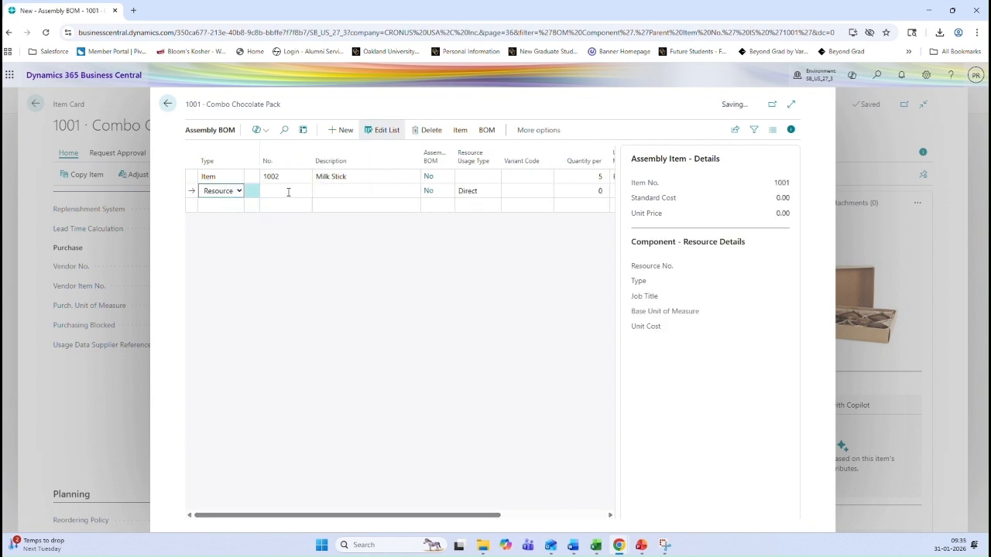
pyautogui.click(288, 192)
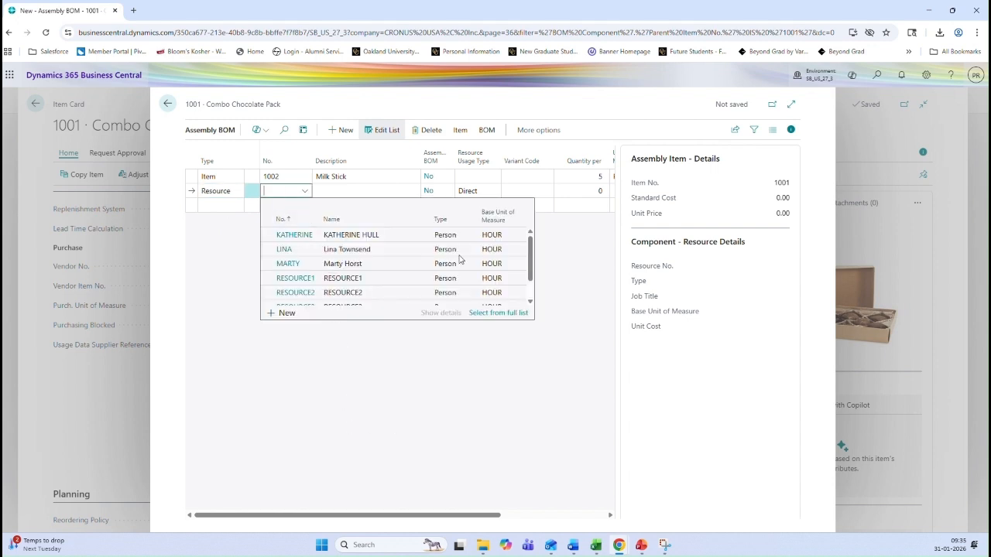
pyautogui.click(476, 193)
pyautogui.click(476, 195)
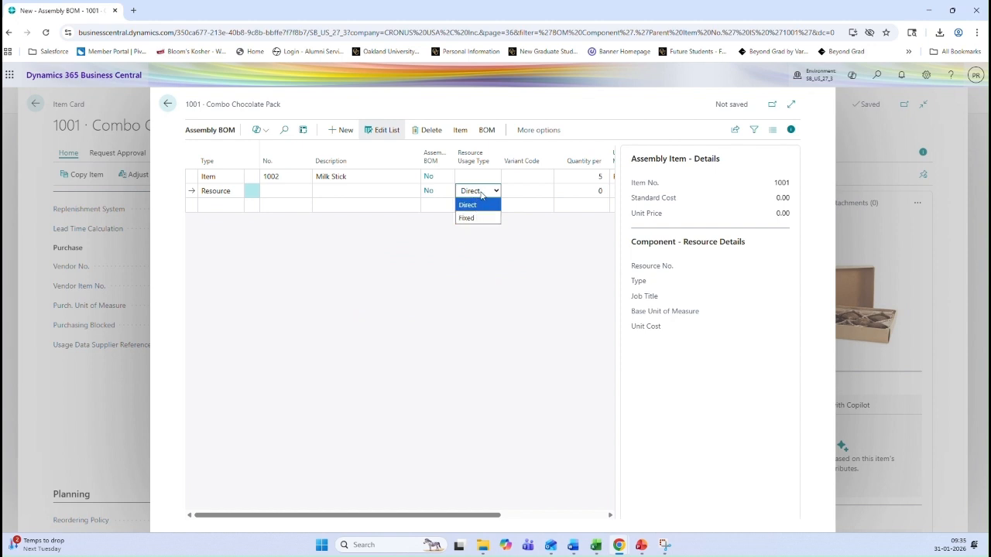
# Set the second BOM line to type Item with component 1003 Nougat Munch and a Quantity per of 5.
pyautogui.click(237, 192)
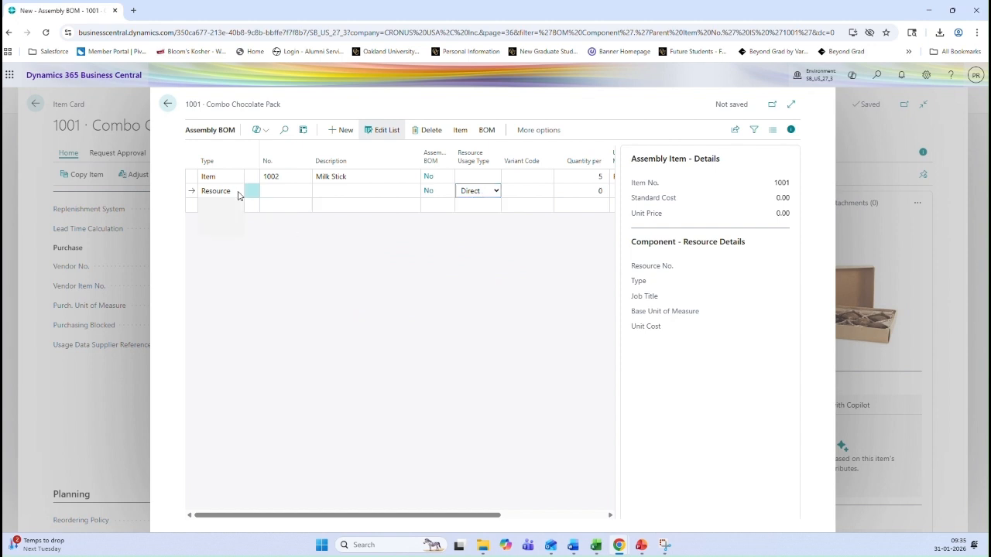
pyautogui.click(237, 192)
pyautogui.click(221, 216)
pyautogui.click(283, 193)
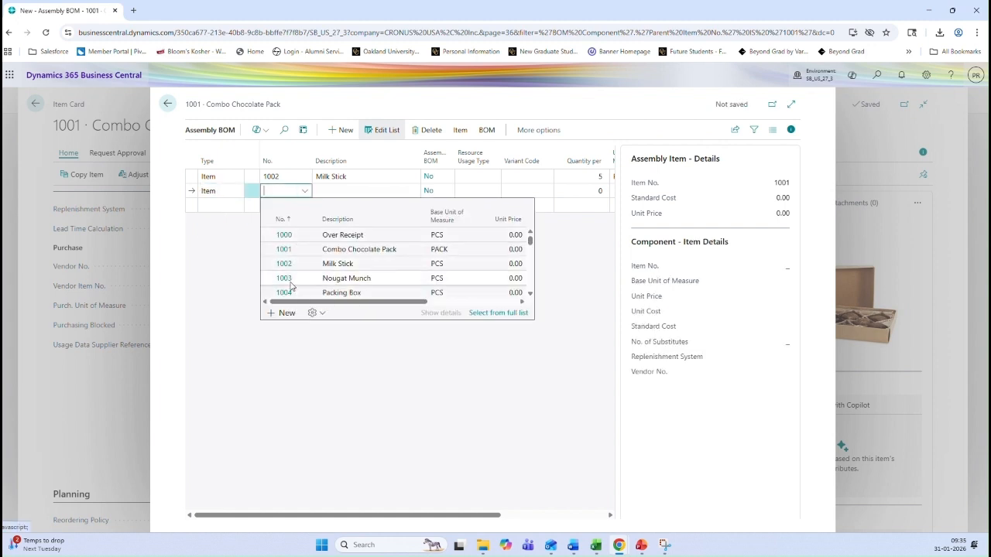
pyautogui.click(293, 280)
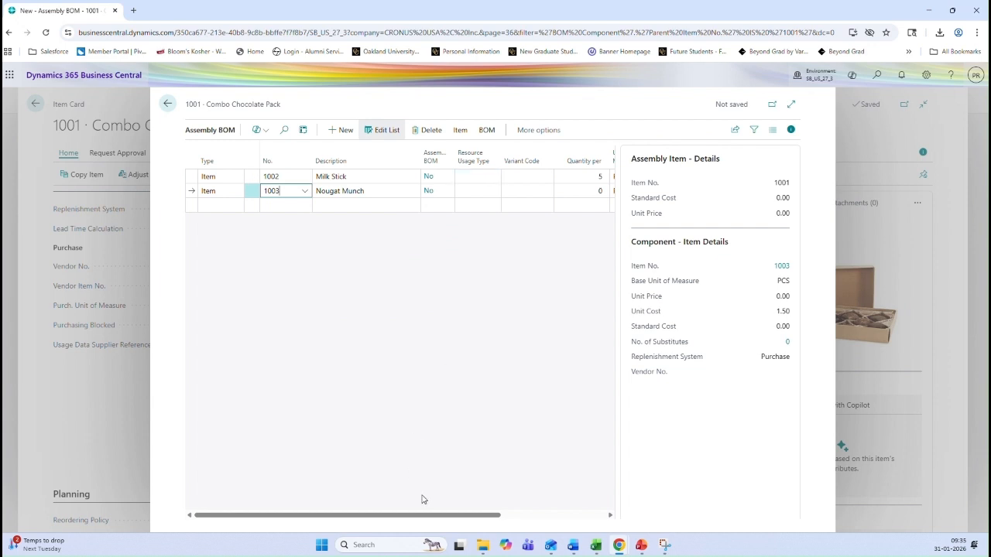
pyautogui.moveTo(421, 515); pyautogui.dragTo(519, 514)
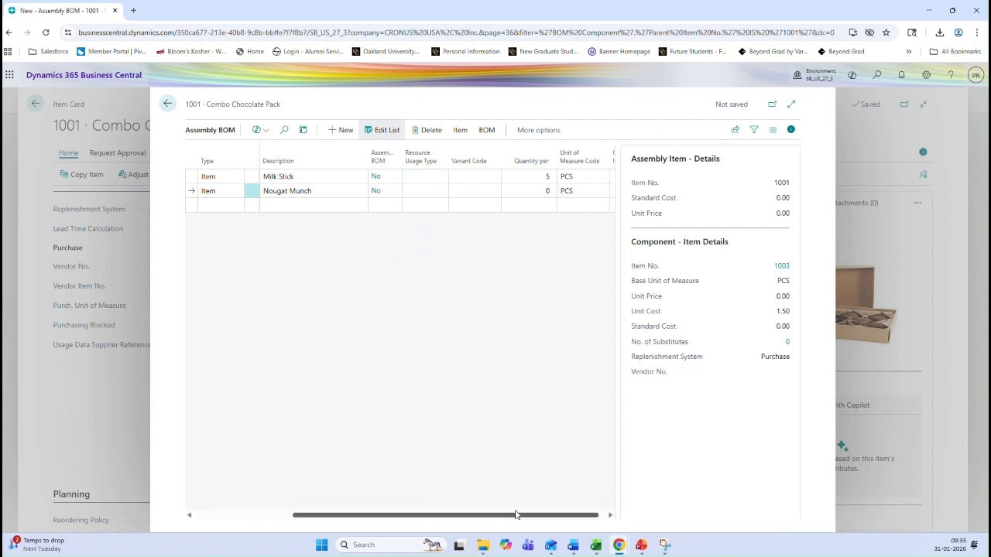
pyautogui.click(541, 190)
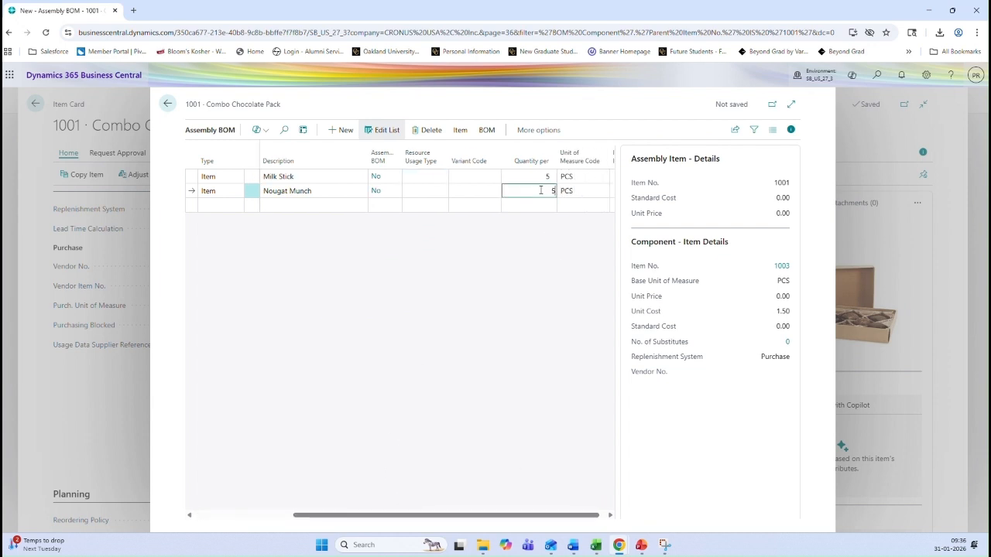
pyautogui.press('Tab')
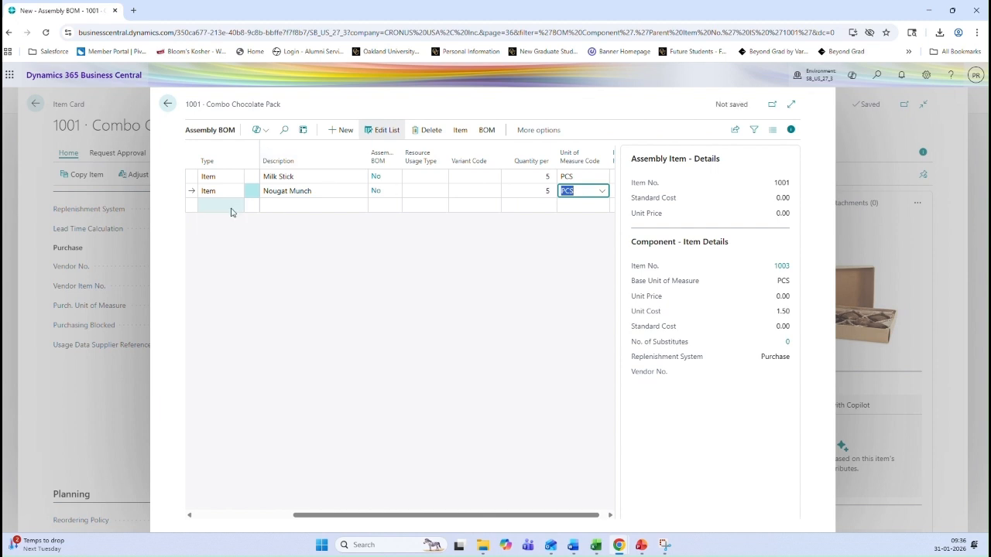
pyautogui.click(231, 209)
pyautogui.click(237, 207)
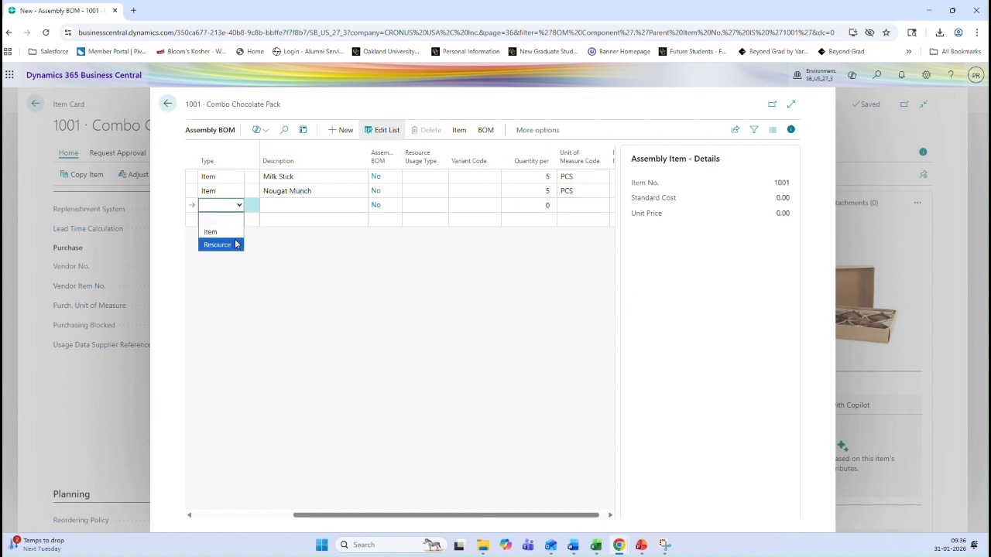
pyautogui.click(217, 232)
pyautogui.click(323, 204)
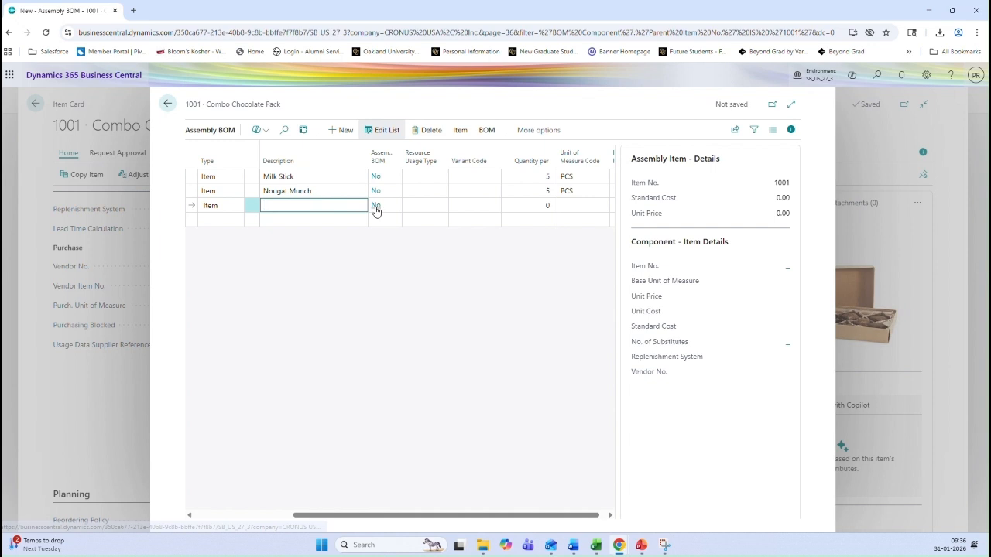
pyautogui.moveTo(312, 516); pyautogui.dragTo(216, 401)
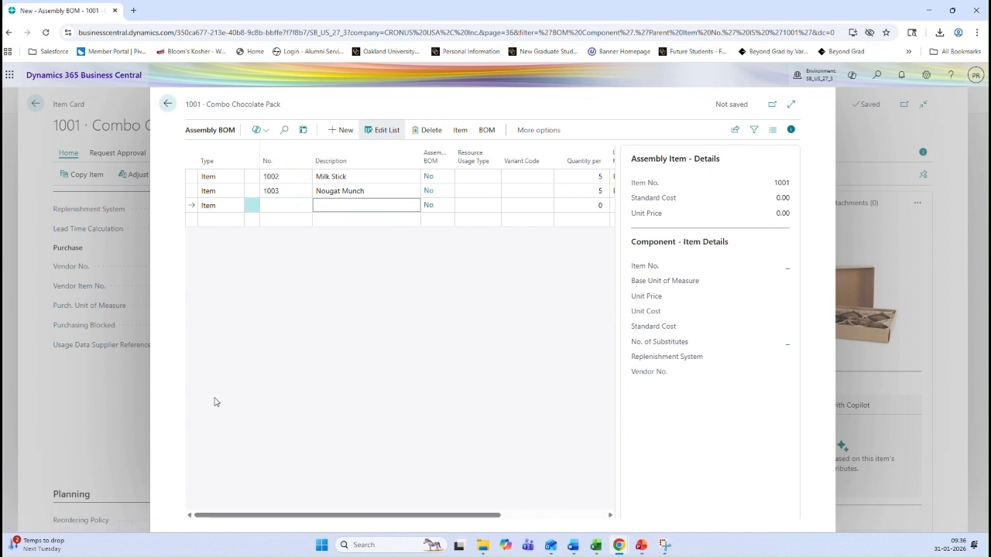
pyautogui.click(297, 205)
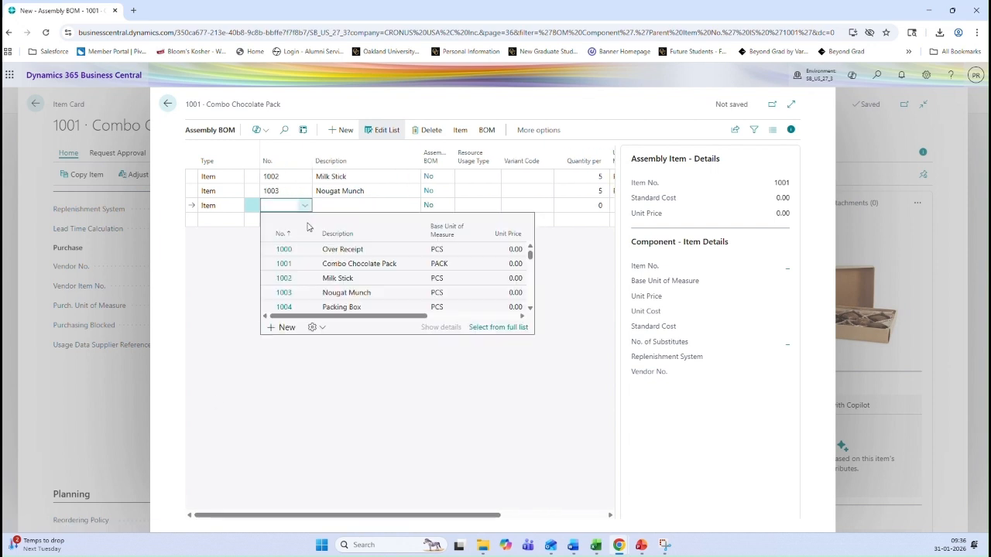
pyautogui.scroll(-1, 343, 314)
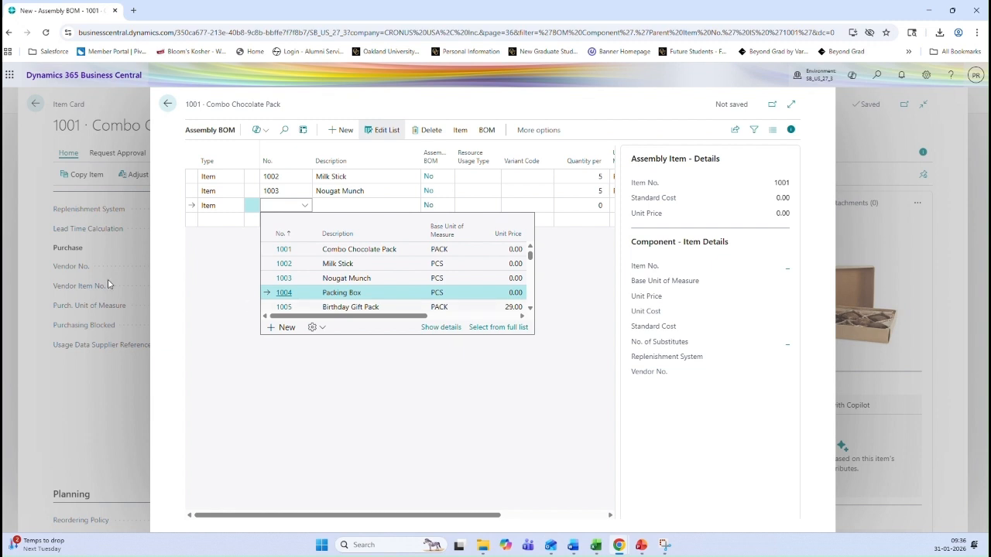
pyautogui.click(170, 107)
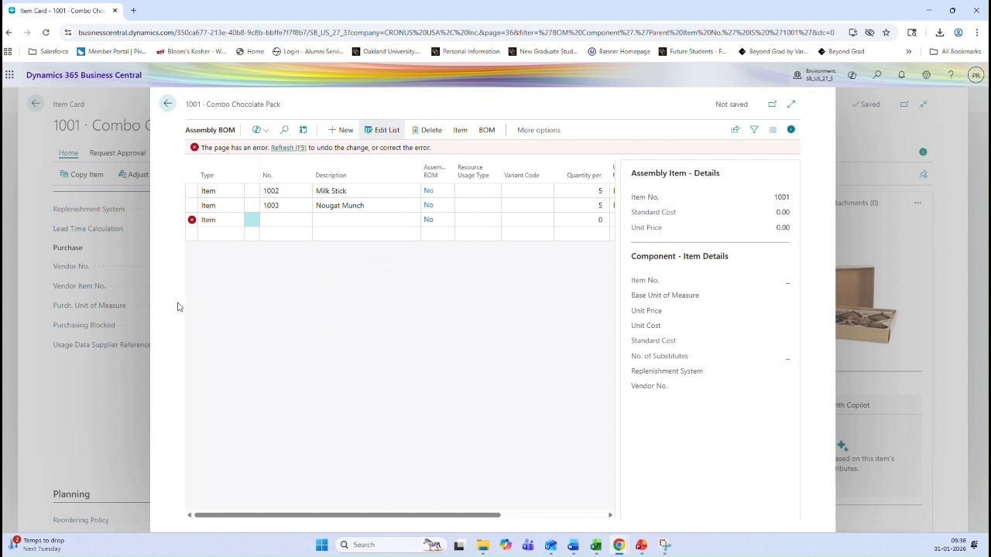
pyautogui.click(287, 148)
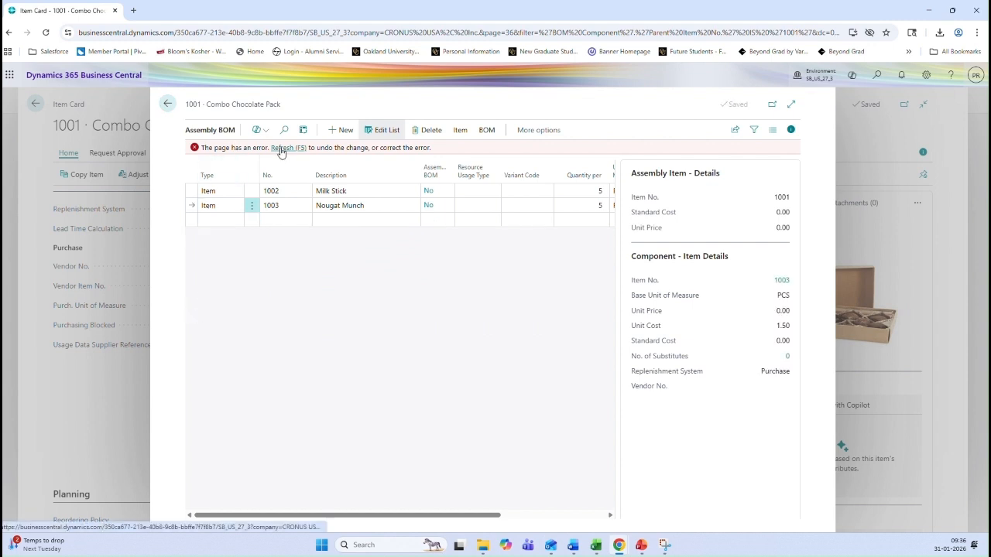
pyautogui.click(167, 104)
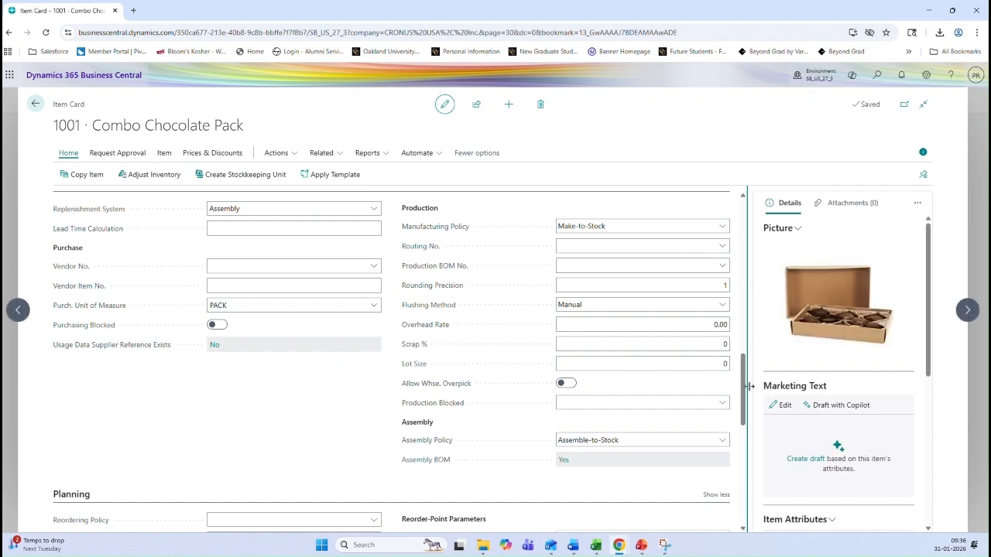
# Check the item Type options on the 1001 Combo Chocolate Pack item card.
pyautogui.scroll(2, 717, 277)
pyautogui.scroll(5, 717, 277)
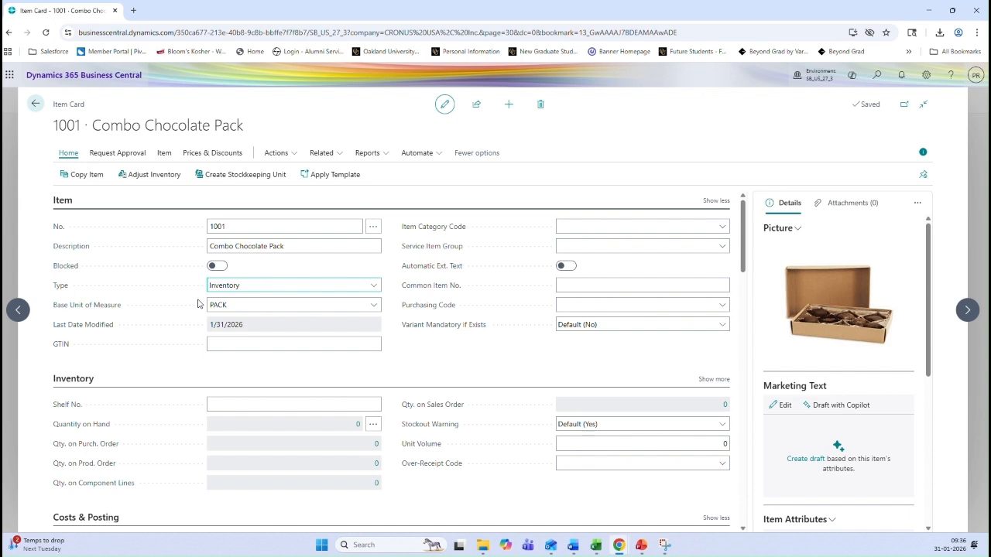
pyautogui.click(255, 286)
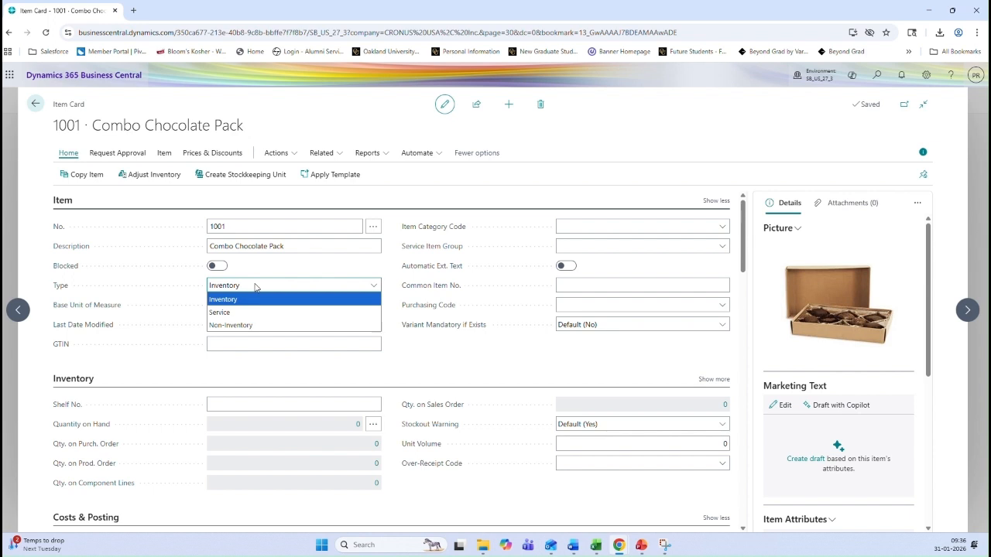
pyautogui.click(146, 362)
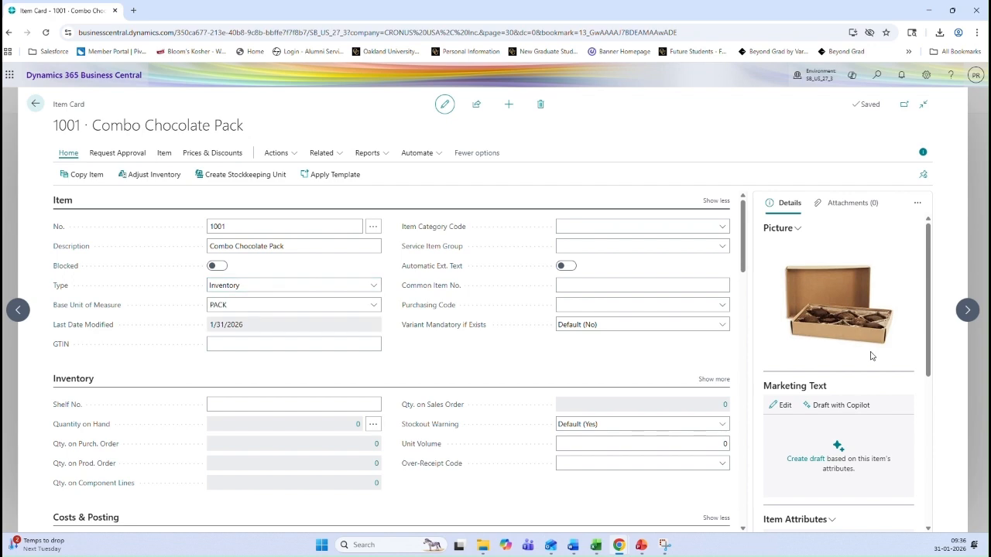
# Examine the Replenishment System options and the Assembly settings on the item card of 1002 Milk Stick.
pyautogui.click(966, 309)
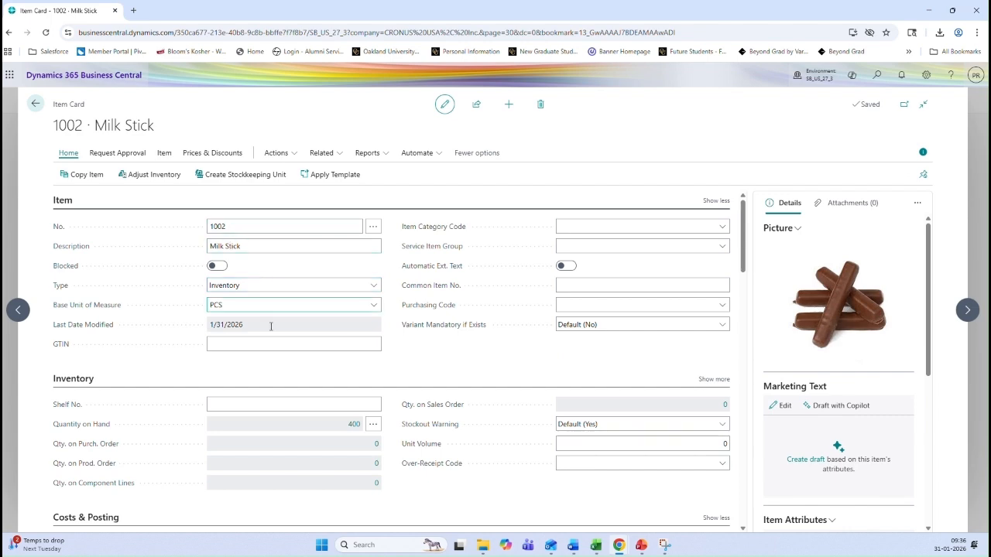
pyautogui.moveTo(746, 234); pyautogui.dragTo(743, 357)
pyautogui.scroll(-3, 645, 352)
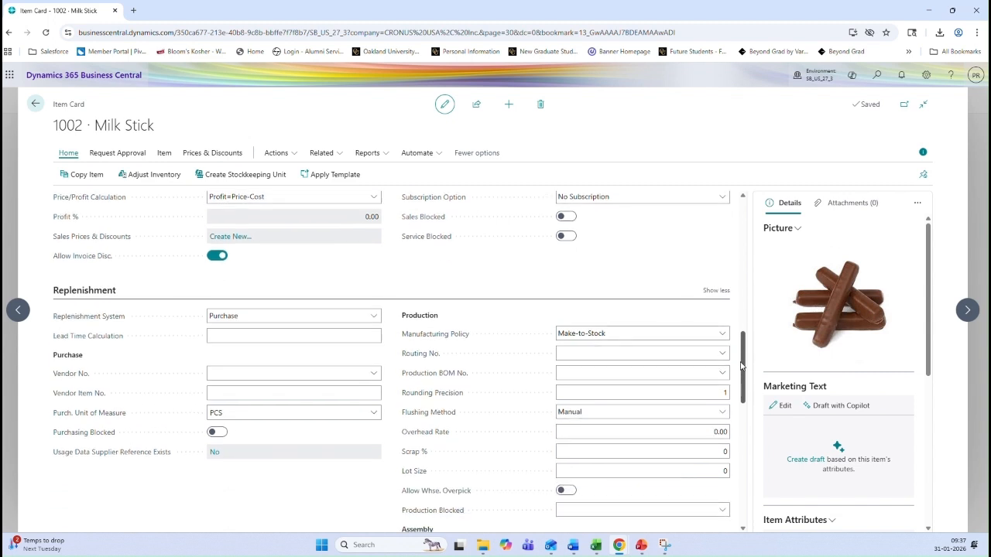
pyautogui.click(266, 304)
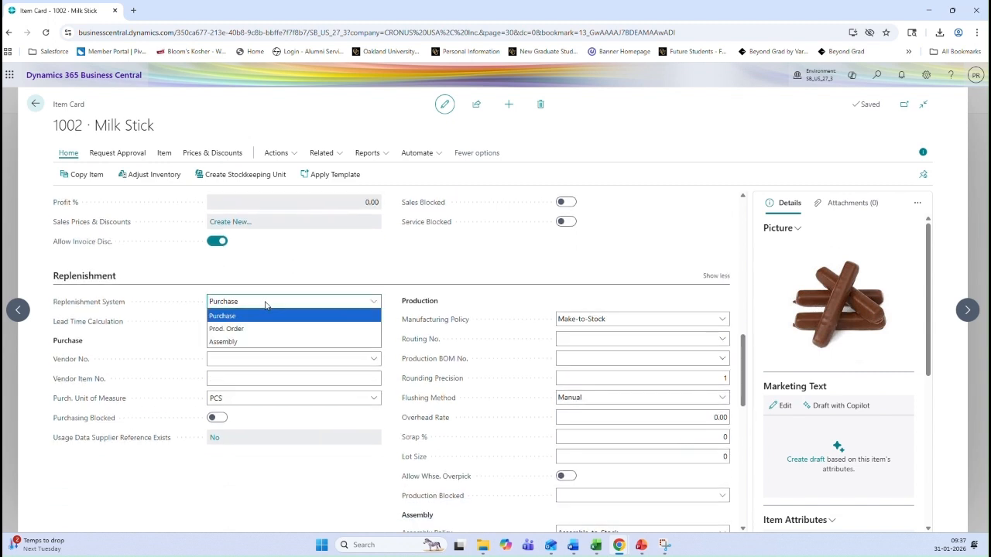
pyautogui.click(265, 305)
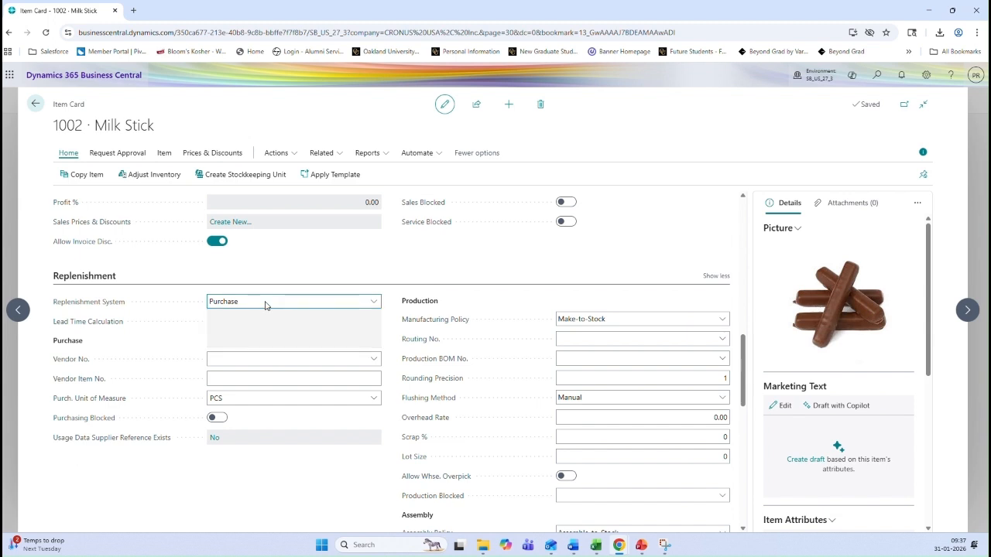
pyautogui.click(275, 327)
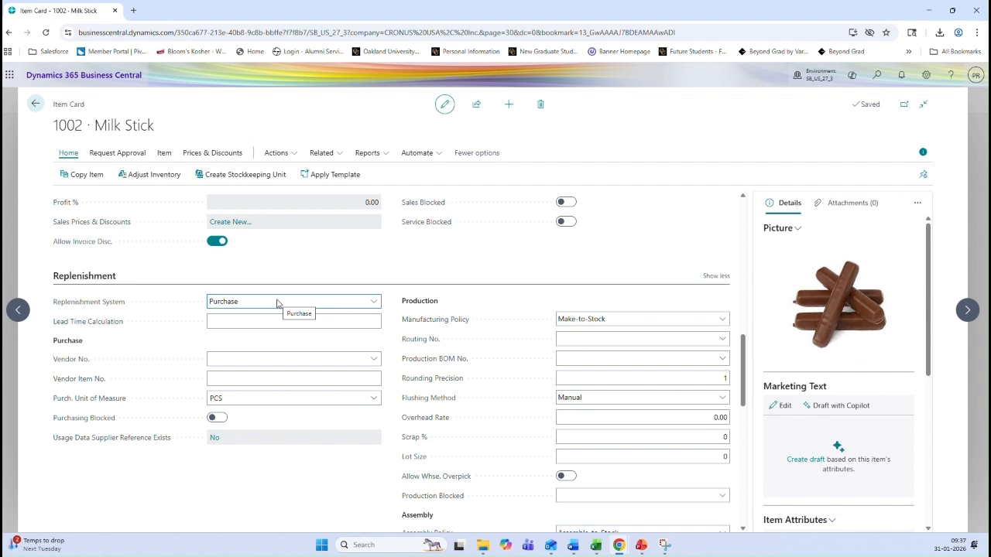
pyautogui.click(278, 303)
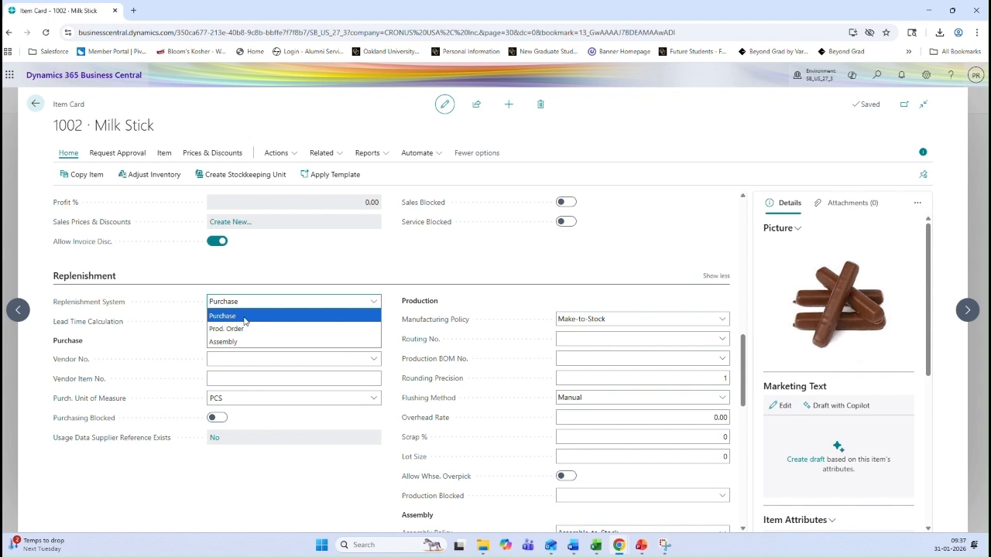
pyautogui.click(244, 318)
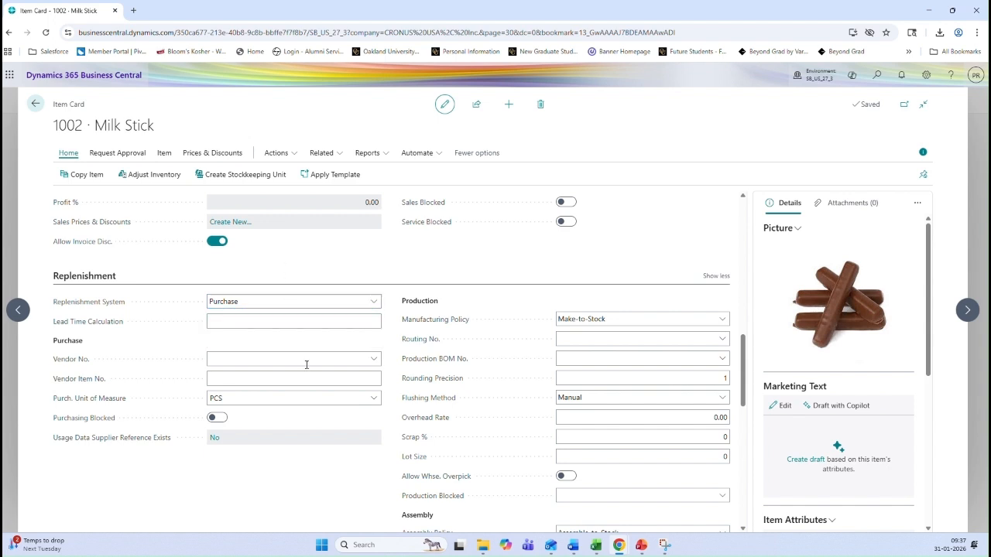
pyautogui.scroll(-3, 741, 387)
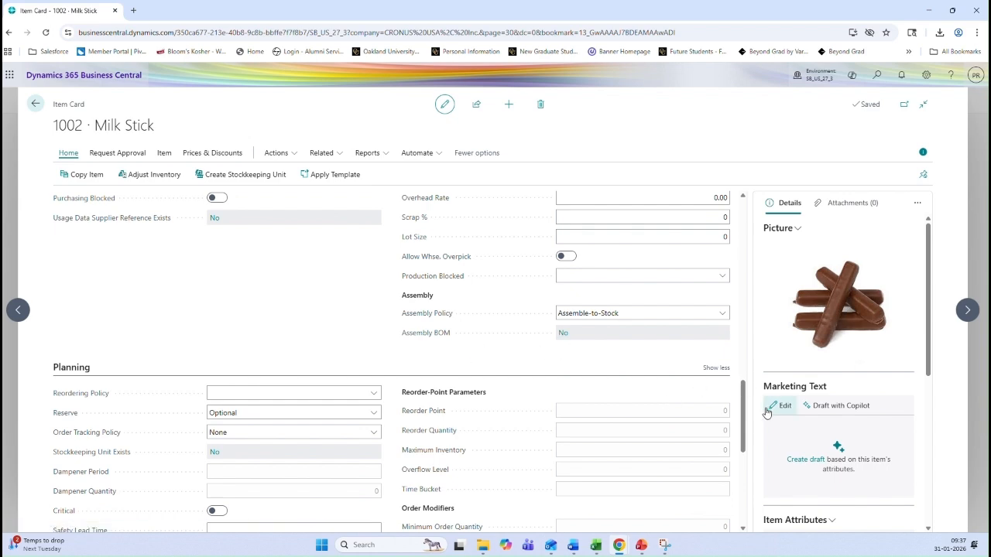
# Check the item Type options on the Milk Stick card, leaving the field at Inventory.
pyautogui.scroll(10, 718, 355)
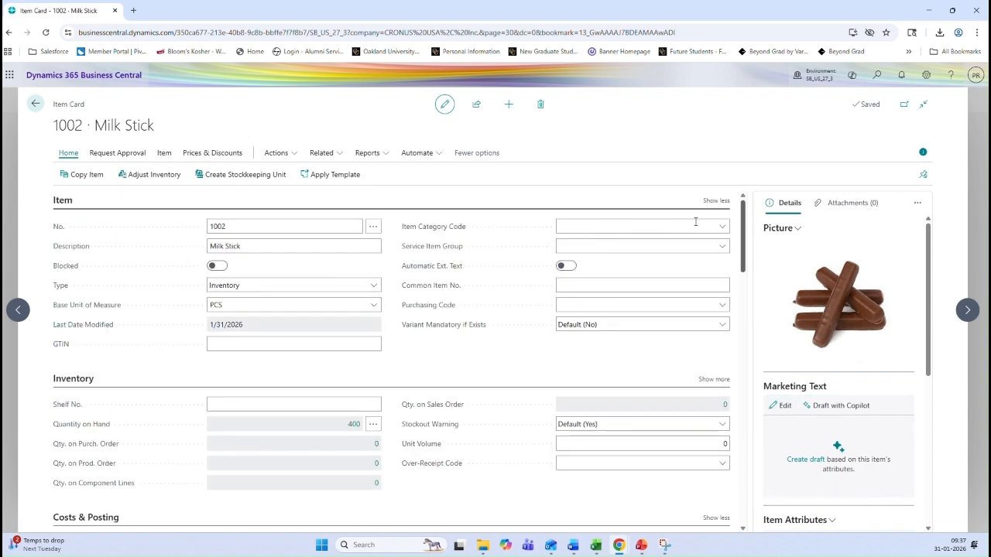
pyautogui.click(304, 286)
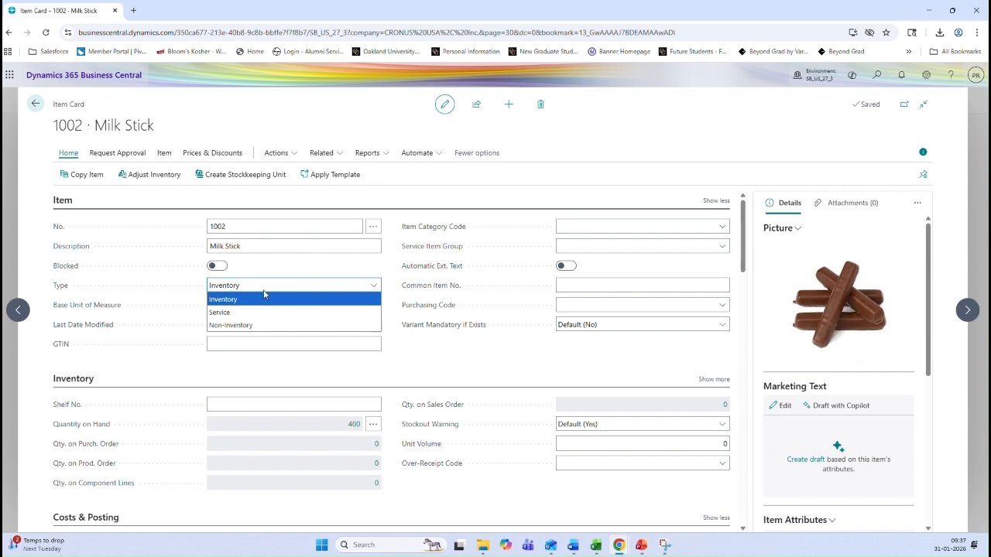
pyautogui.click(282, 267)
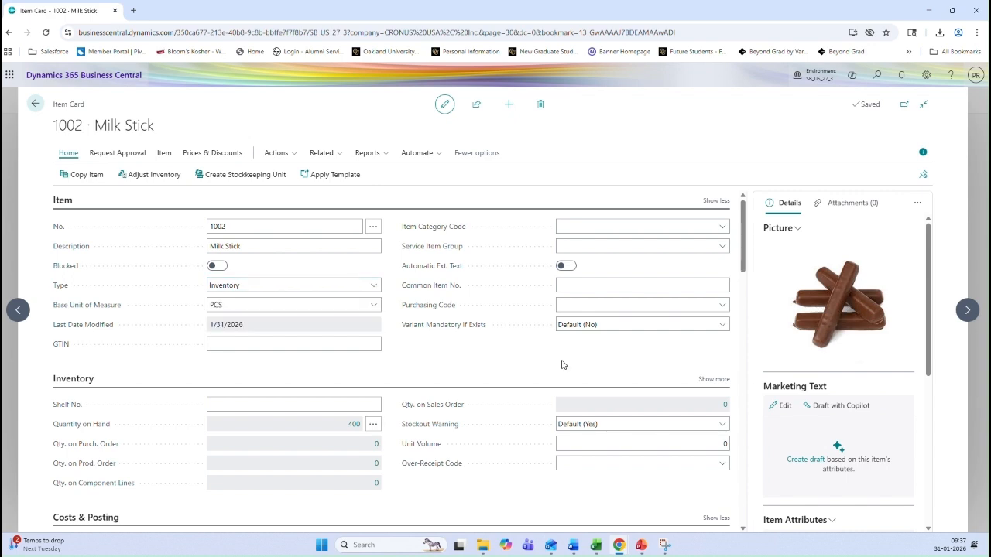
# Review the replenishment and assembly settings on the item cards of 1003 Nougat Munch and 1004 Packing Box.
pyautogui.click(967, 308)
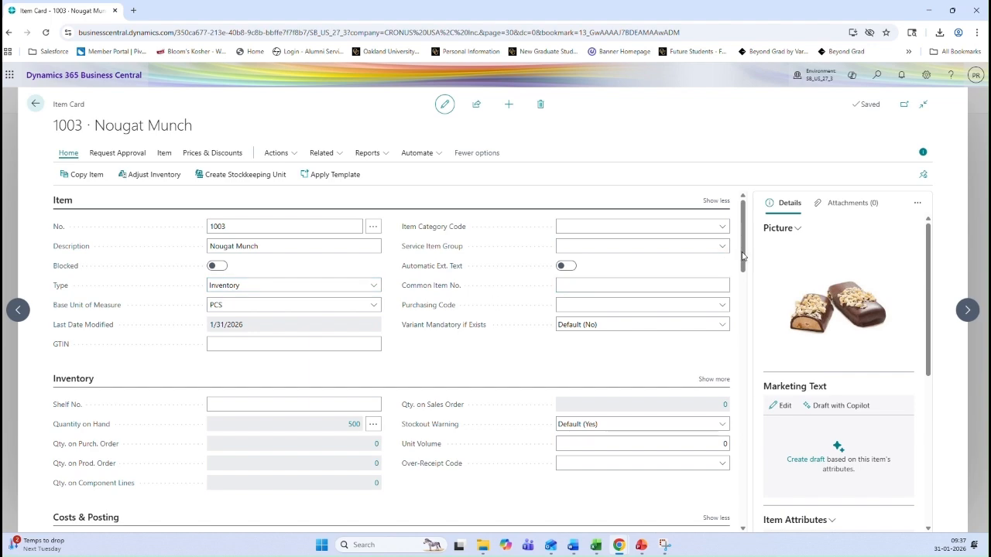
pyautogui.moveTo(741, 255); pyautogui.dragTo(745, 395)
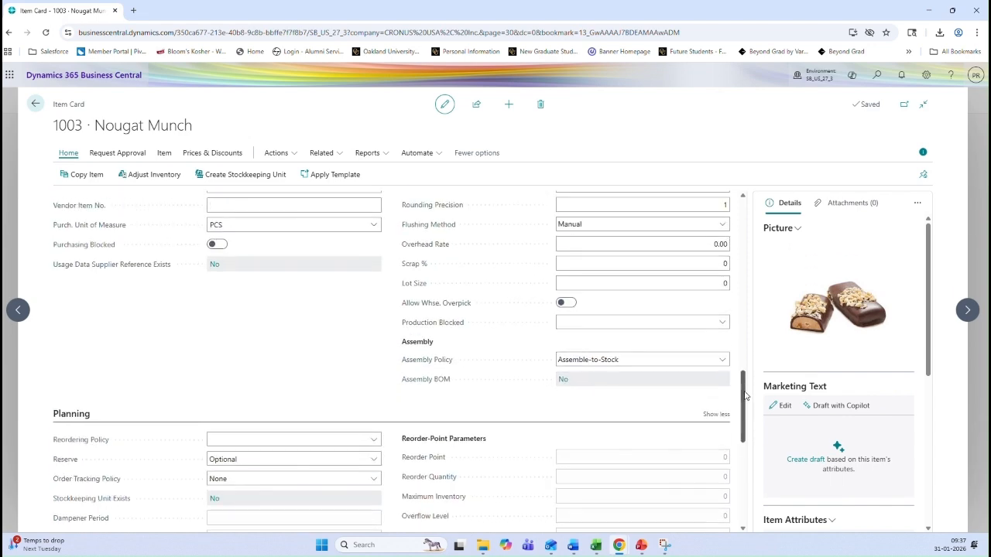
pyautogui.click(965, 311)
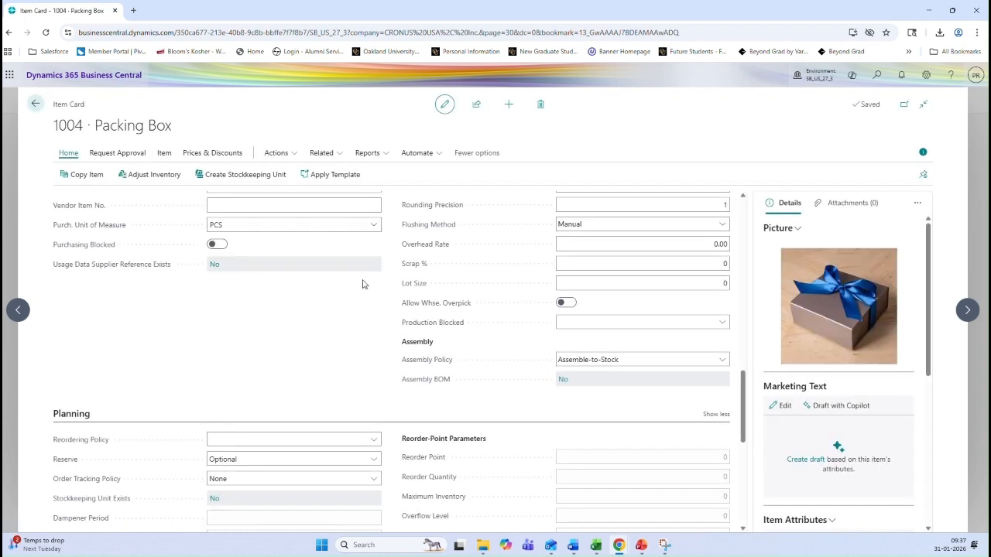
pyautogui.moveTo(745, 407); pyautogui.dragTo(708, 195)
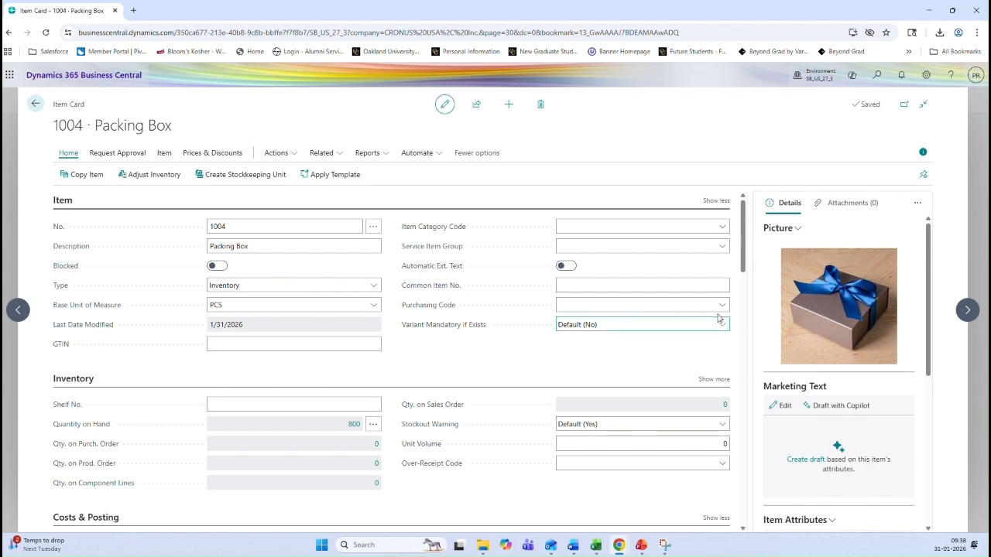
pyautogui.moveTo(744, 265); pyautogui.dragTo(736, 422)
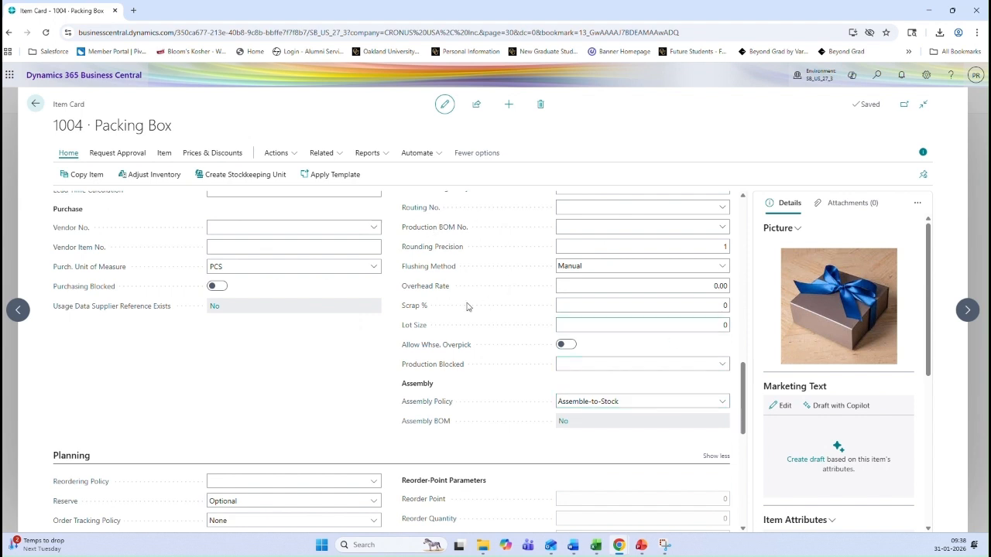
pyautogui.moveTo(739, 401); pyautogui.dragTo(639, 369)
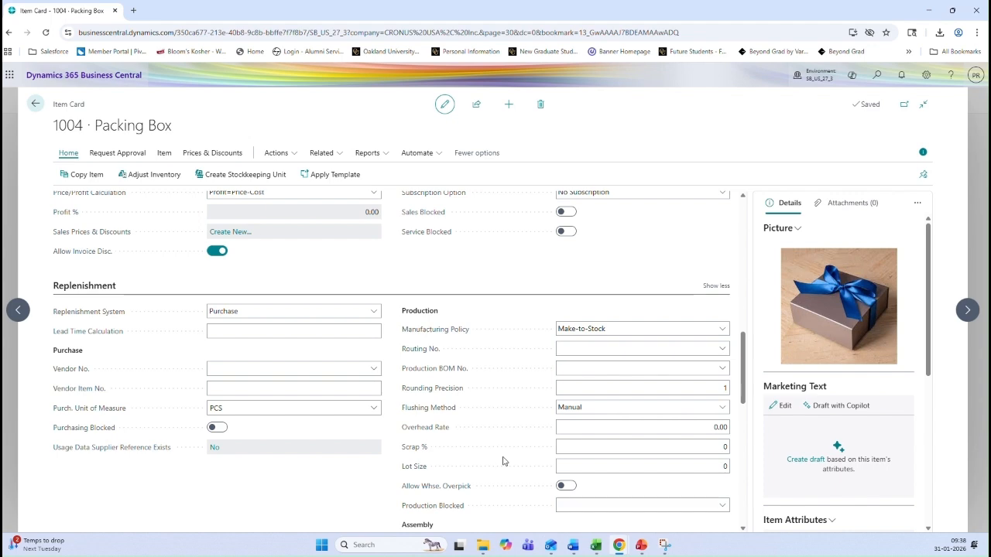
# Return to the 1001 Combo Chocolate Pack item card and review its Replenishment System and Assembly BOM fields.
pyautogui.click(20, 310)
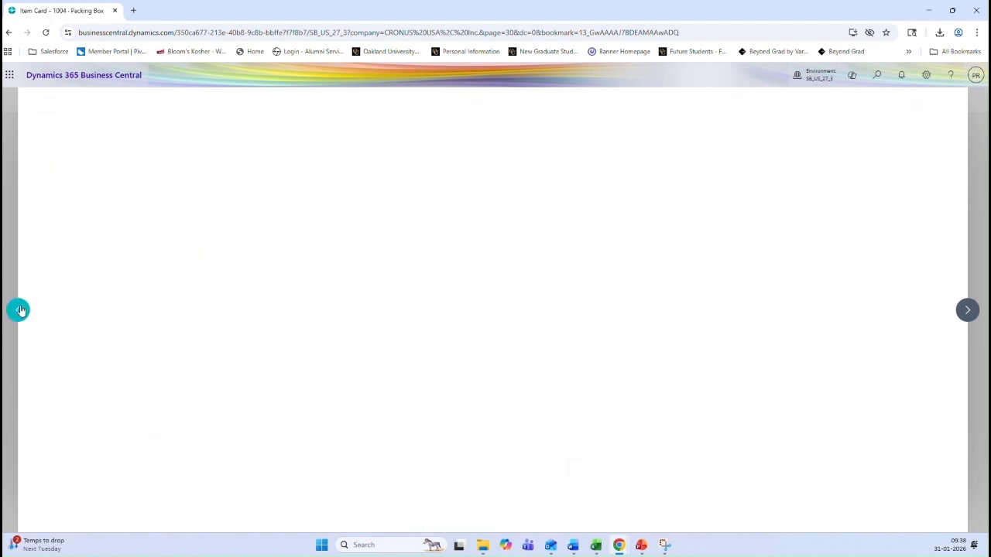
pyautogui.click(20, 310)
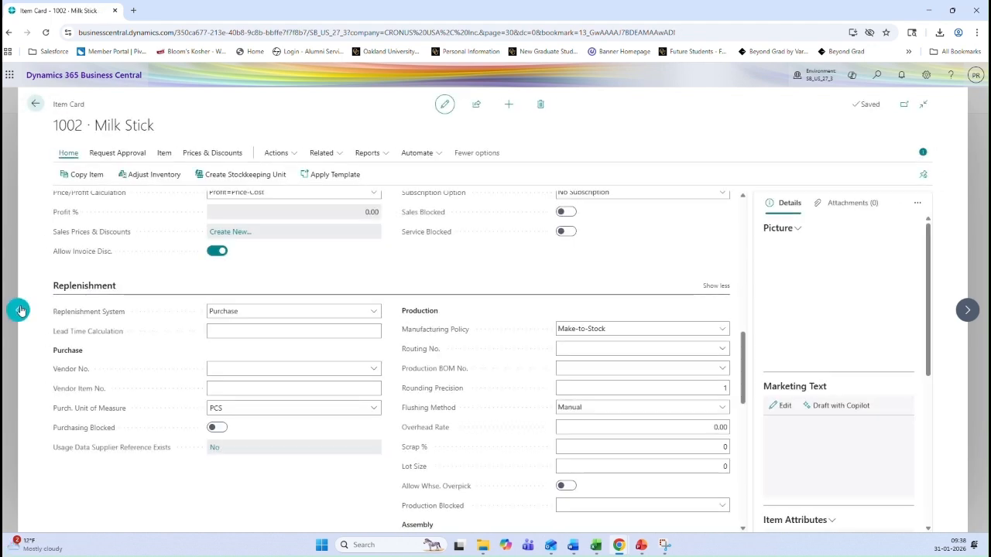
pyautogui.click(20, 310)
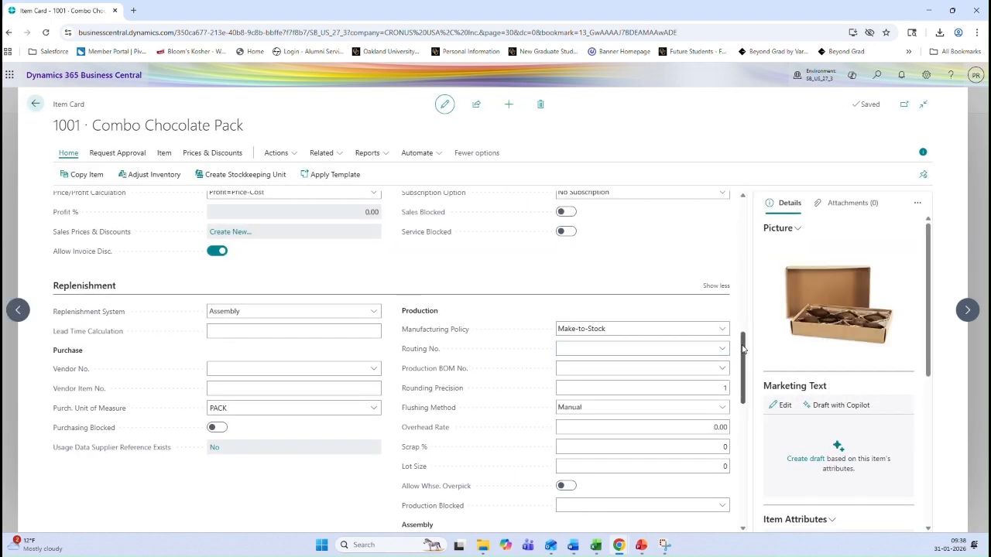
pyautogui.moveTo(743, 349); pyautogui.dragTo(725, 384)
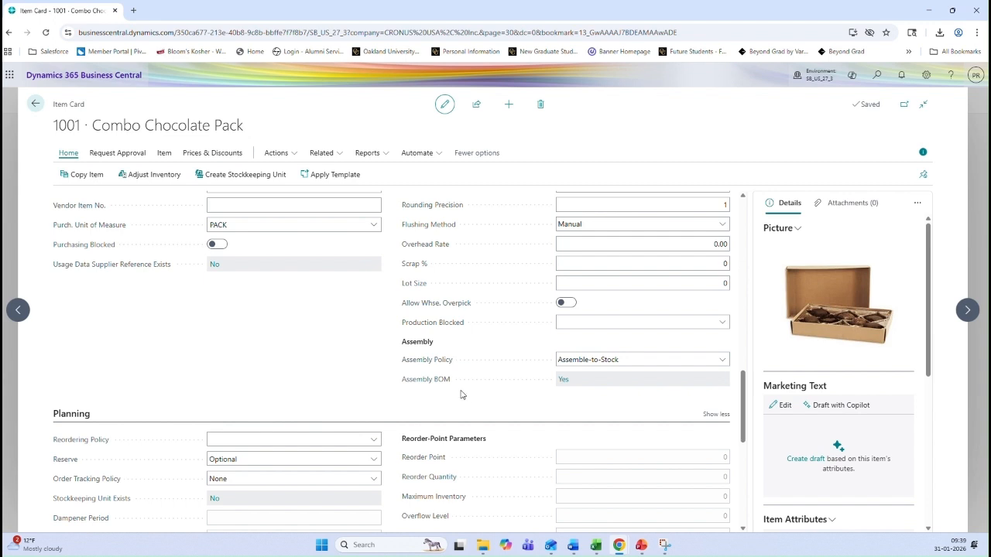
# Add item 1004 Packing Box as a new Item component line in the Assembly BOM of 1001 Combo Chocolate Pack.
pyautogui.click(564, 380)
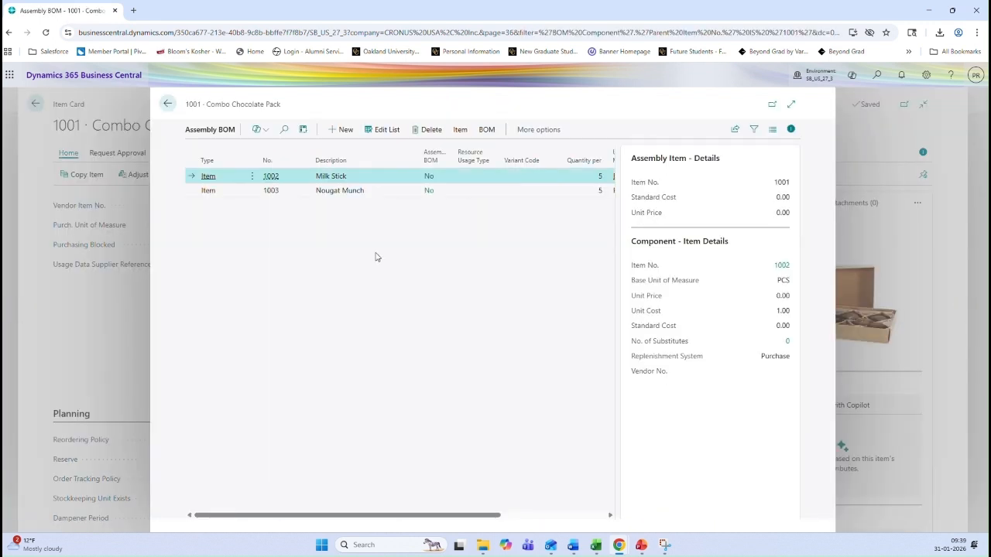
pyautogui.click(382, 133)
pyautogui.click(219, 209)
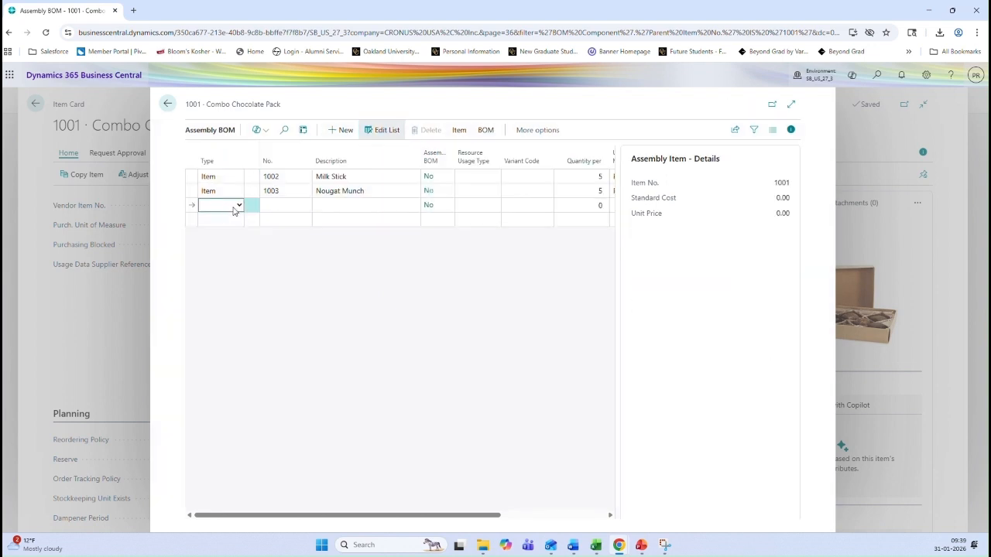
pyautogui.click(238, 205)
pyautogui.click(209, 232)
pyautogui.click(305, 205)
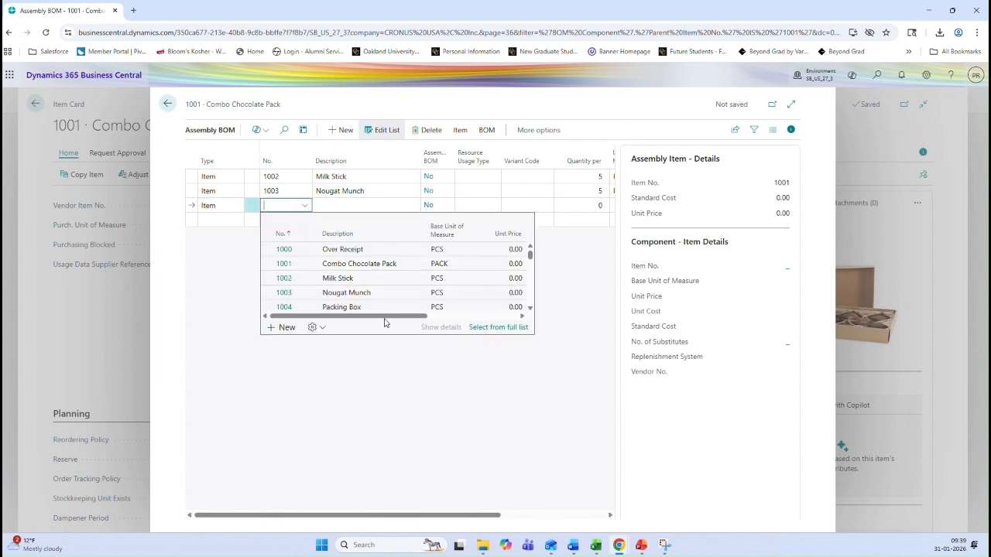
pyautogui.click(361, 311)
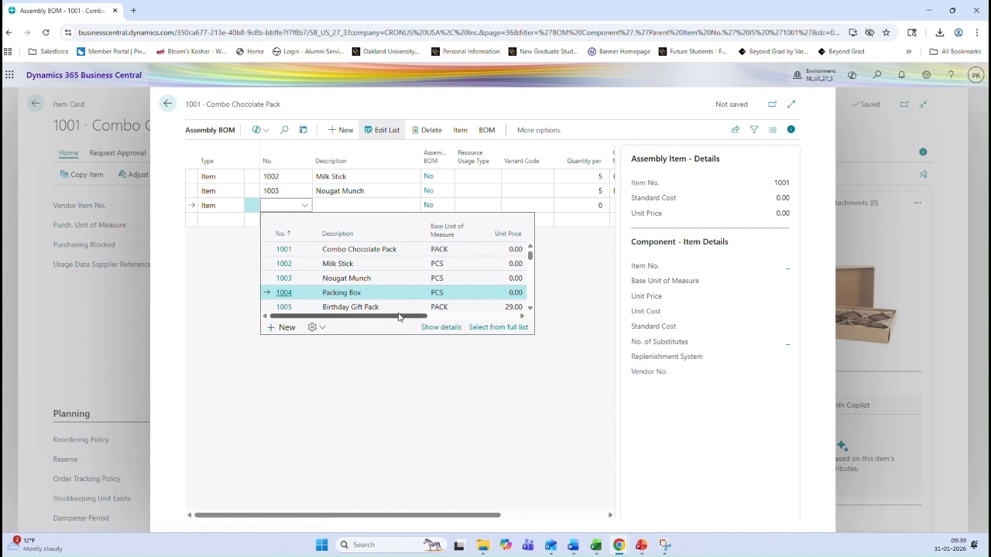
pyautogui.moveTo(400, 317); pyautogui.dragTo(463, 318)
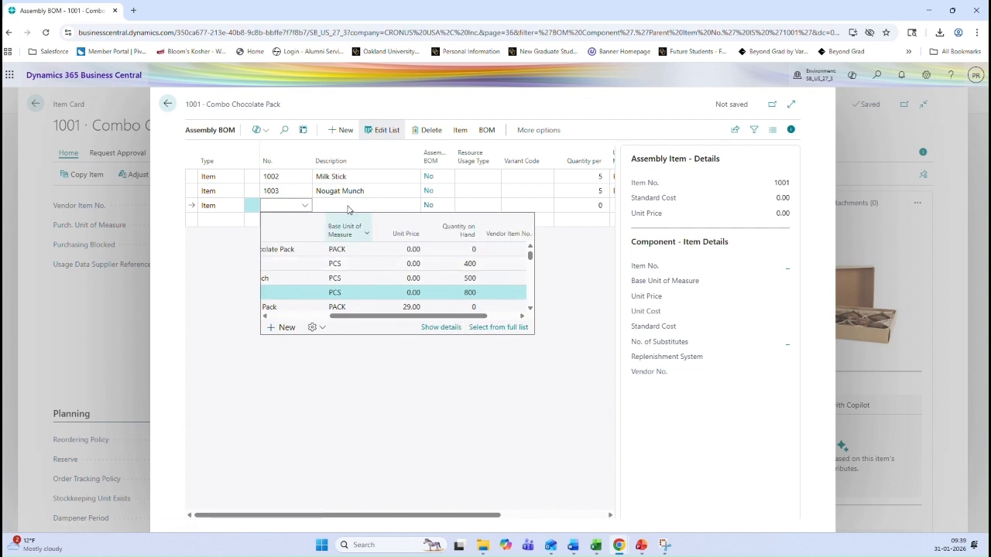
pyautogui.click(353, 292)
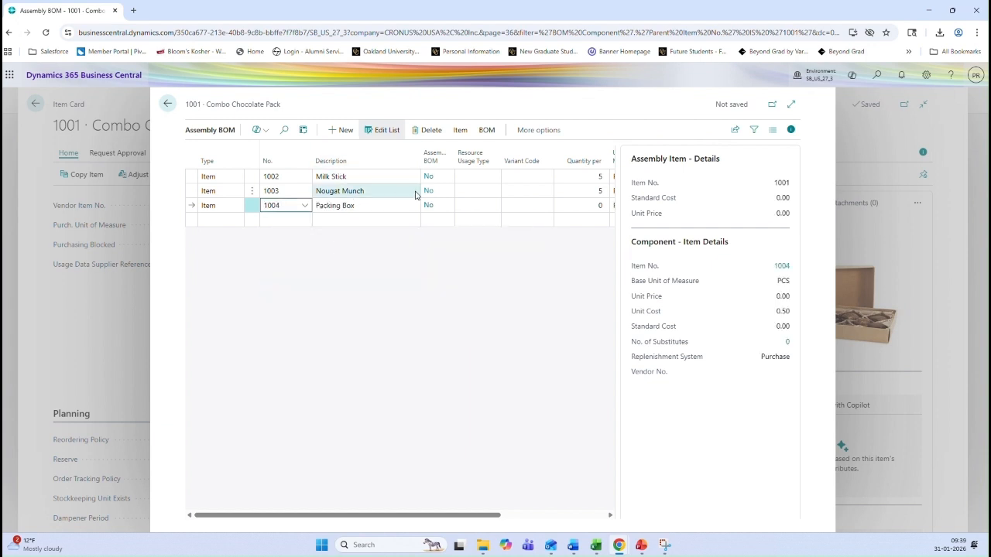
# Switch to the Excel workbook to check the Packing Box quantity and the component unit costs in Example 1, and return to Business Central.
pyautogui.click(597, 548)
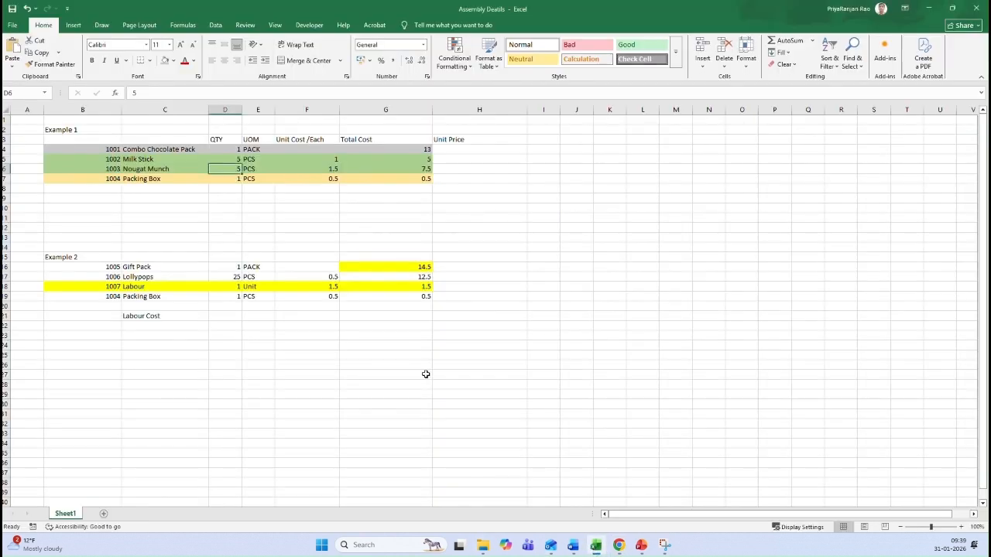
pyautogui.click(236, 178)
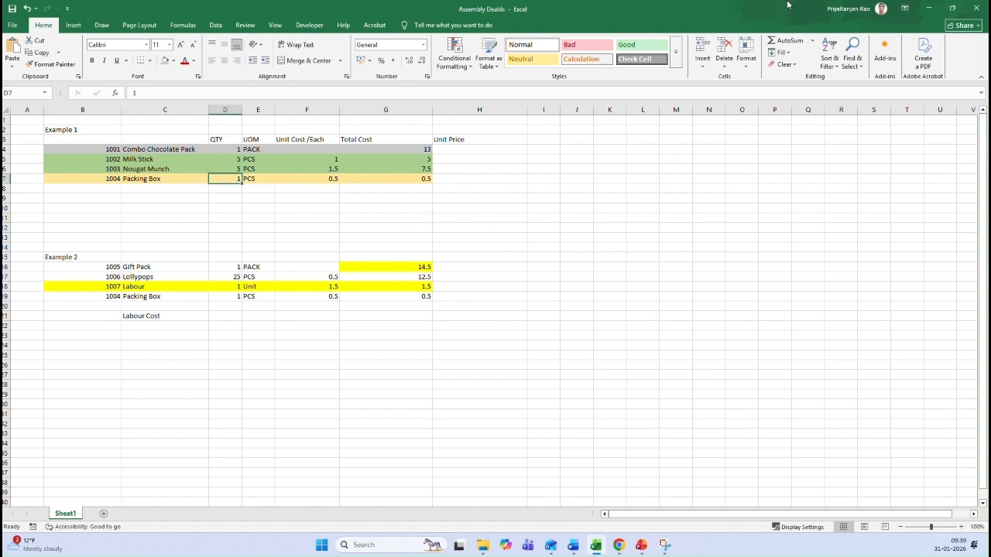
pyautogui.click(325, 179)
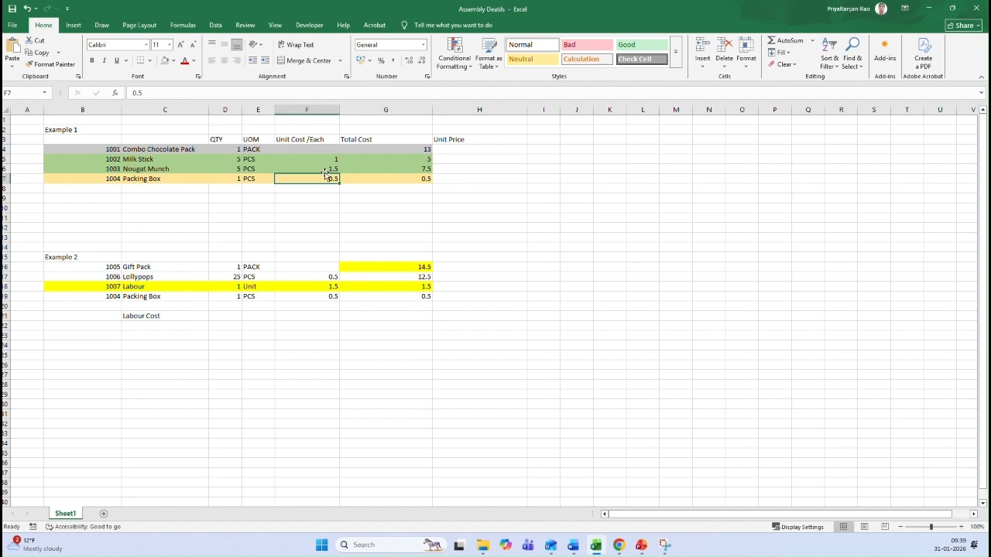
pyautogui.moveTo(323, 160); pyautogui.dragTo(328, 177)
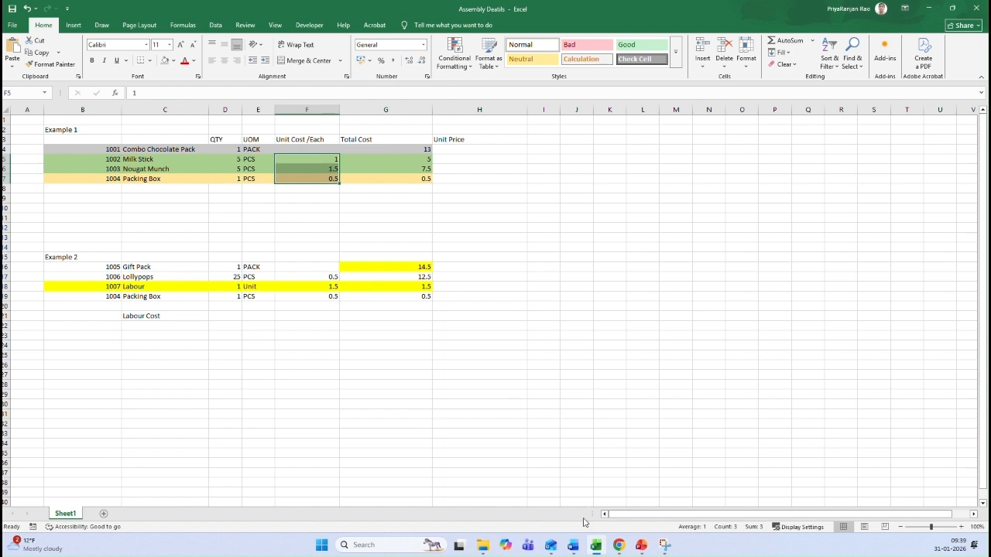
pyautogui.moveTo(619, 548)
pyautogui.click(655, 500)
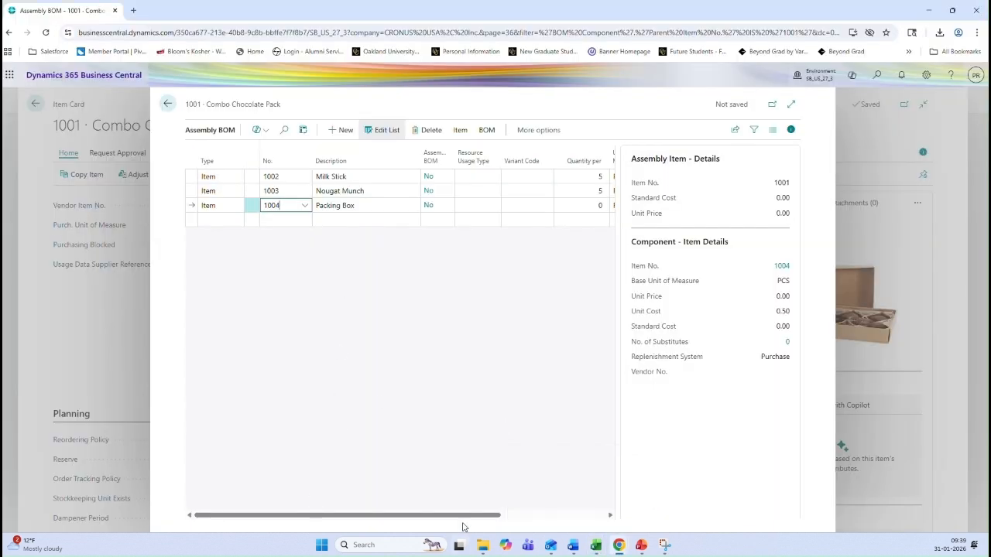
# Set the Quantity per of the Packing Box component to 1 and close the Assembly BOM.
pyautogui.moveTo(465, 515); pyautogui.dragTo(544, 515)
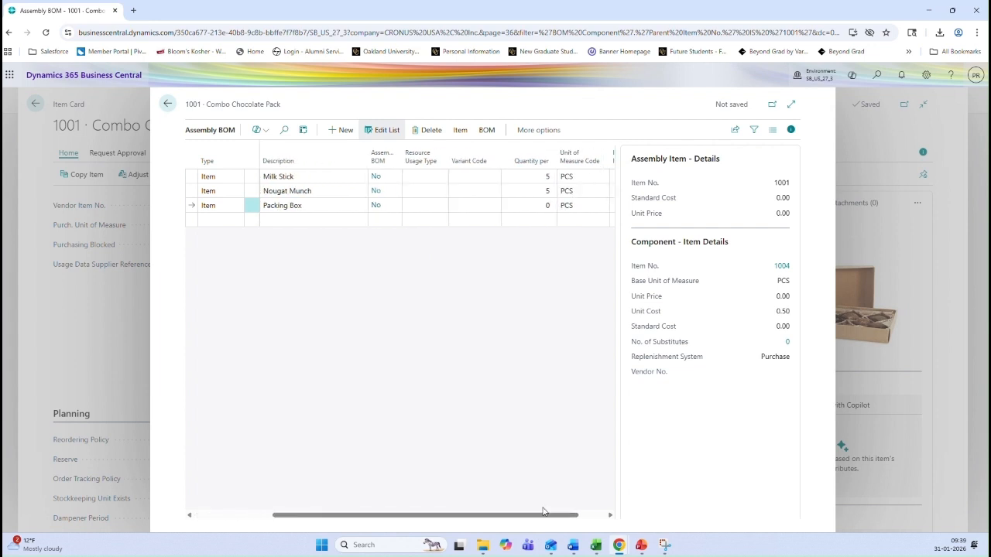
pyautogui.click(540, 199)
pyautogui.write('1')
pyautogui.press('Tab')
pyautogui.click(170, 104)
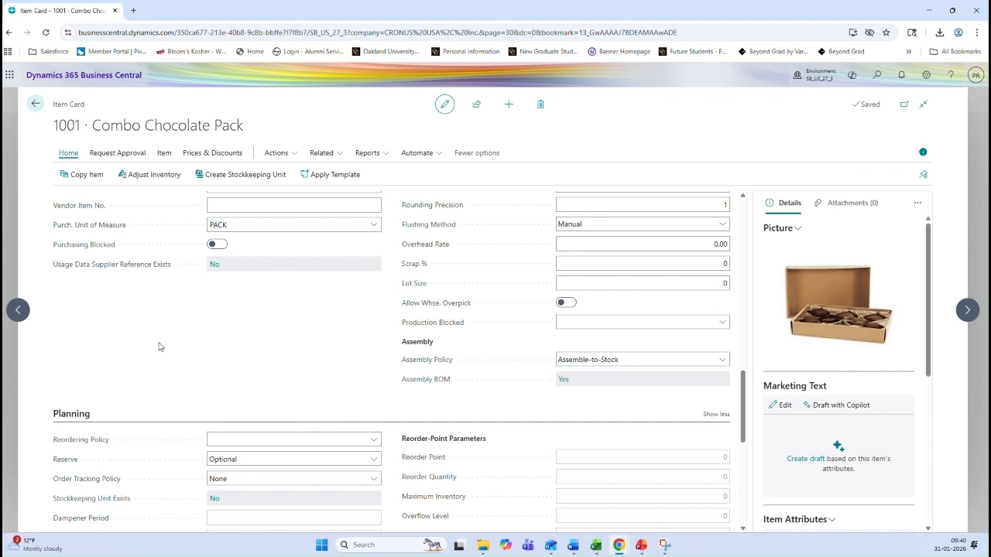
# Open the Assembly Setup page and check the available Default Location for Orders codes, leaving the field blank.
pyautogui.click(877, 74)
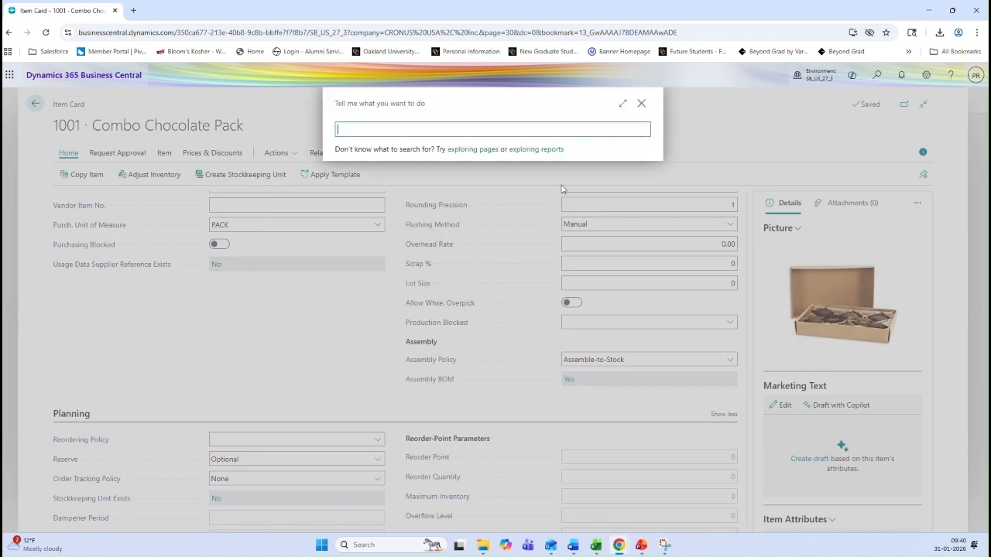
pyautogui.write('assembly se')
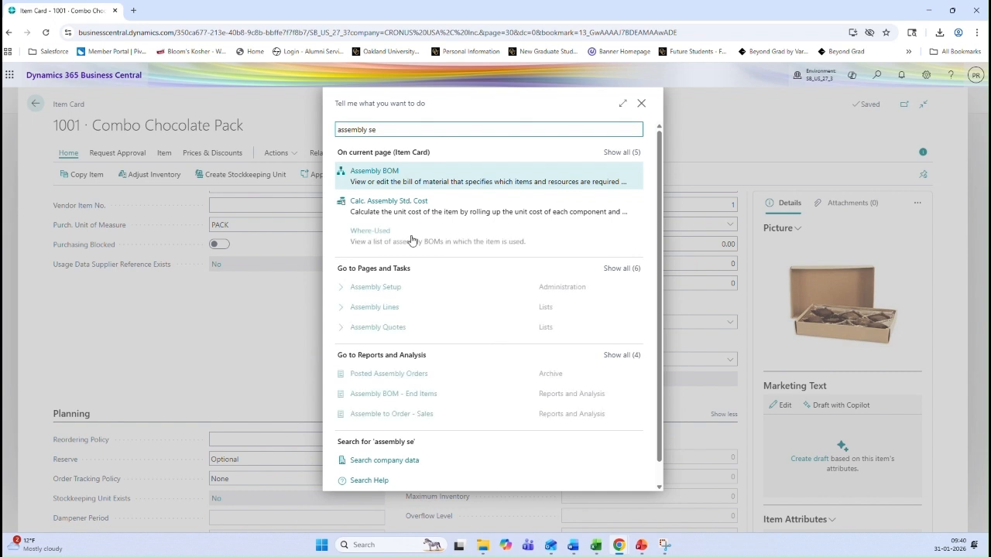
pyautogui.click(379, 288)
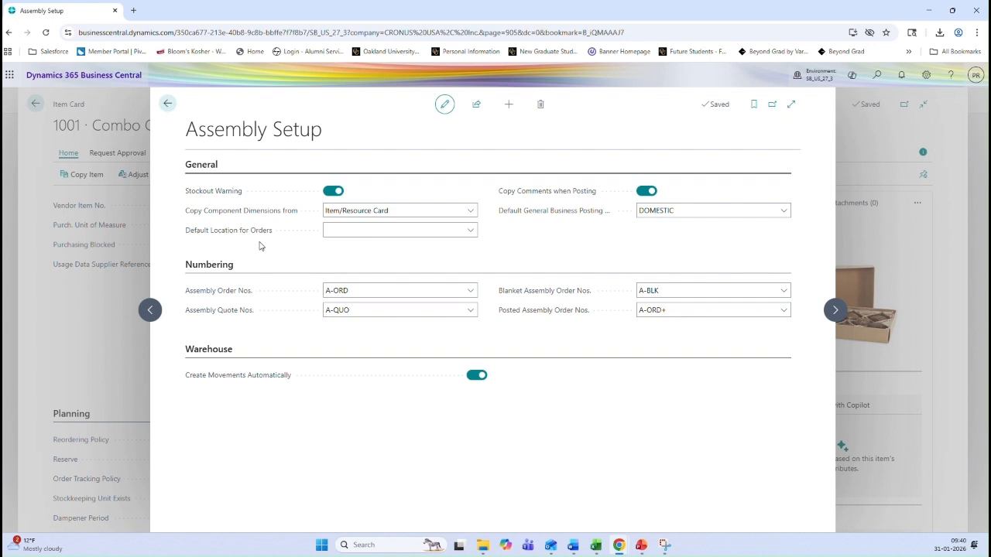
pyautogui.click(469, 230)
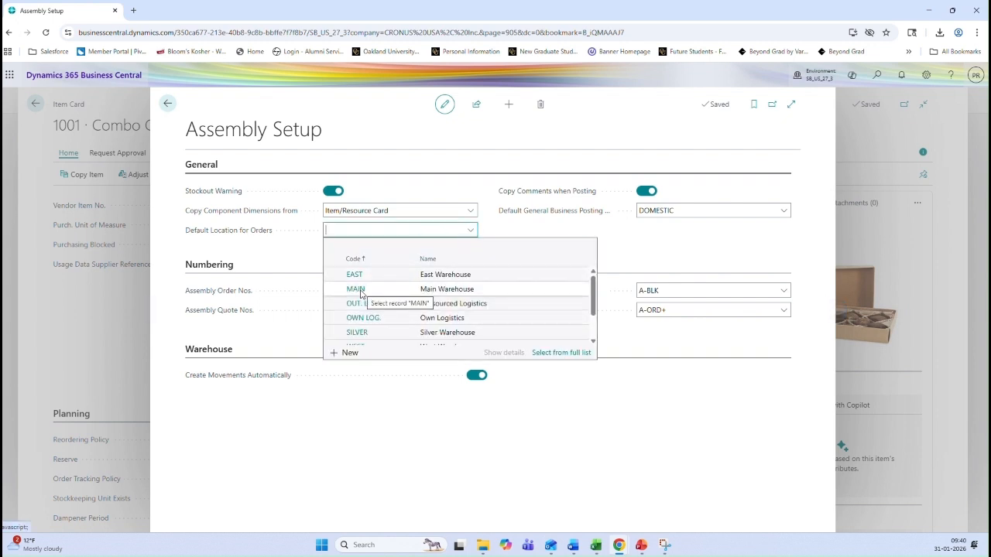
pyautogui.click(302, 267)
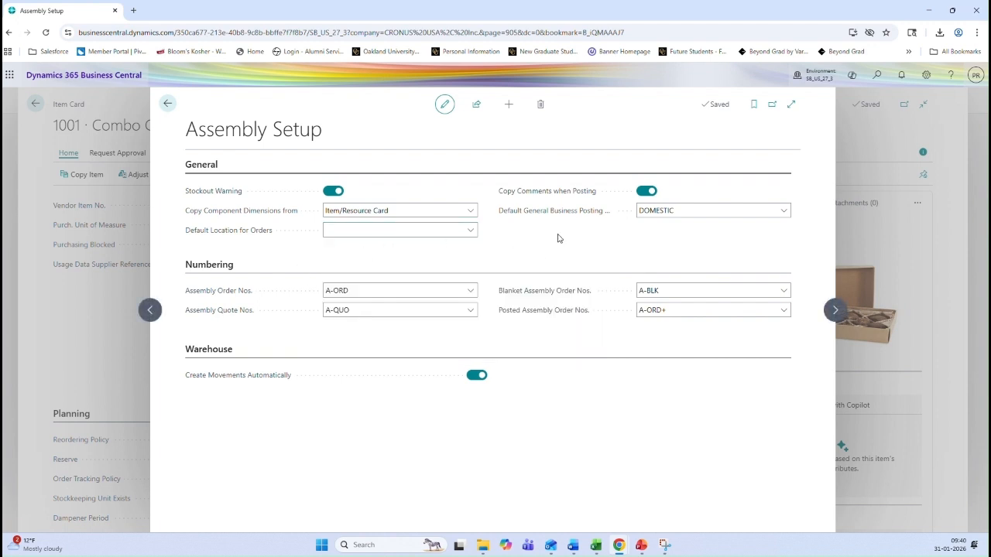
# Review the other General settings in Assembly Setup, keeping DOMESTIC as posting group and Item/Resource Card as component dimension source.
pyautogui.click(784, 211)
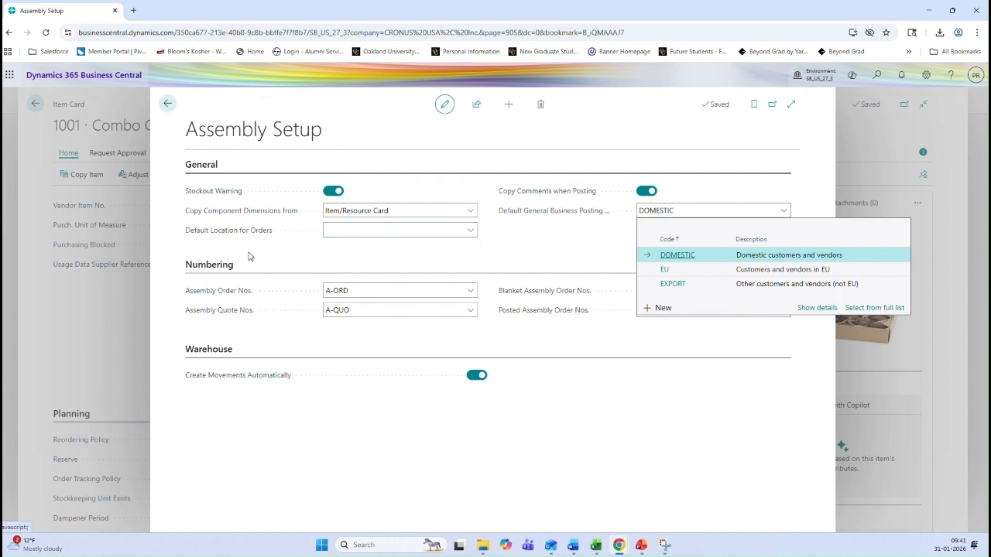
pyautogui.moveTo(220, 218)
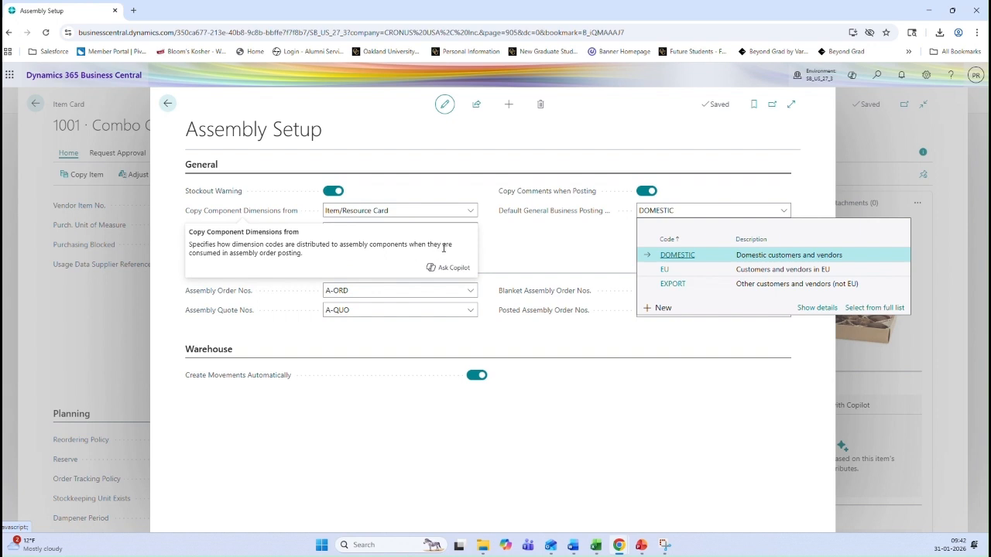
pyautogui.click(370, 209)
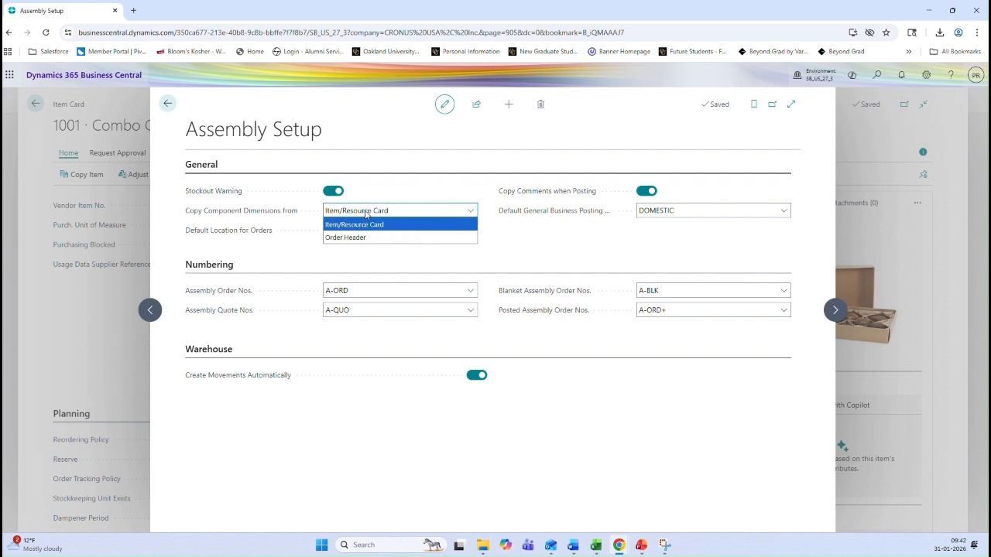
pyautogui.click(352, 226)
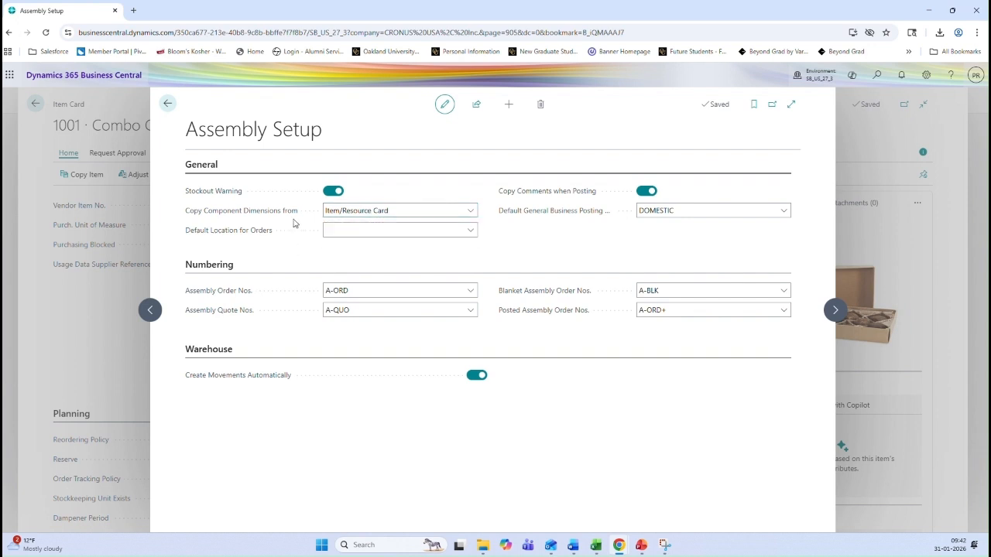
pyautogui.moveTo(211, 198)
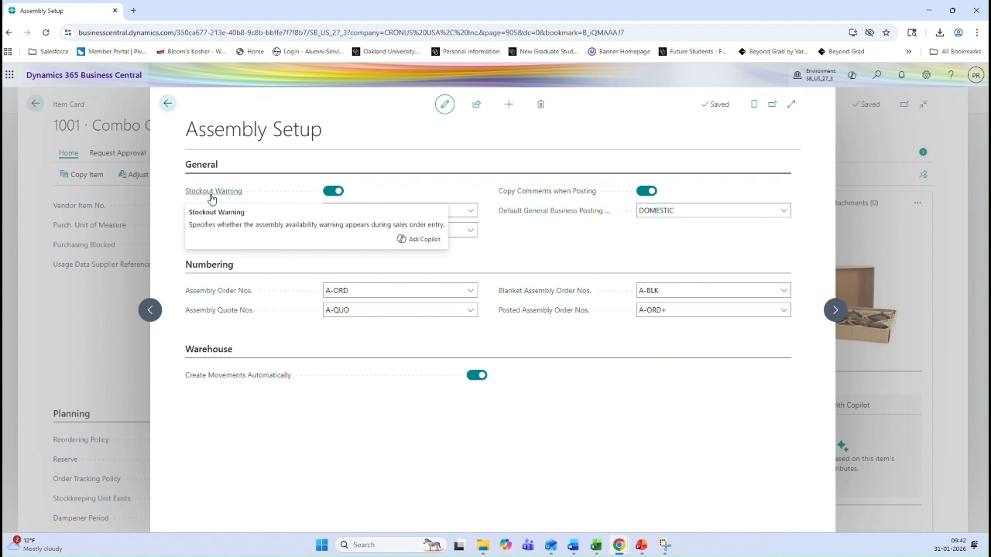
pyautogui.moveTo(542, 200)
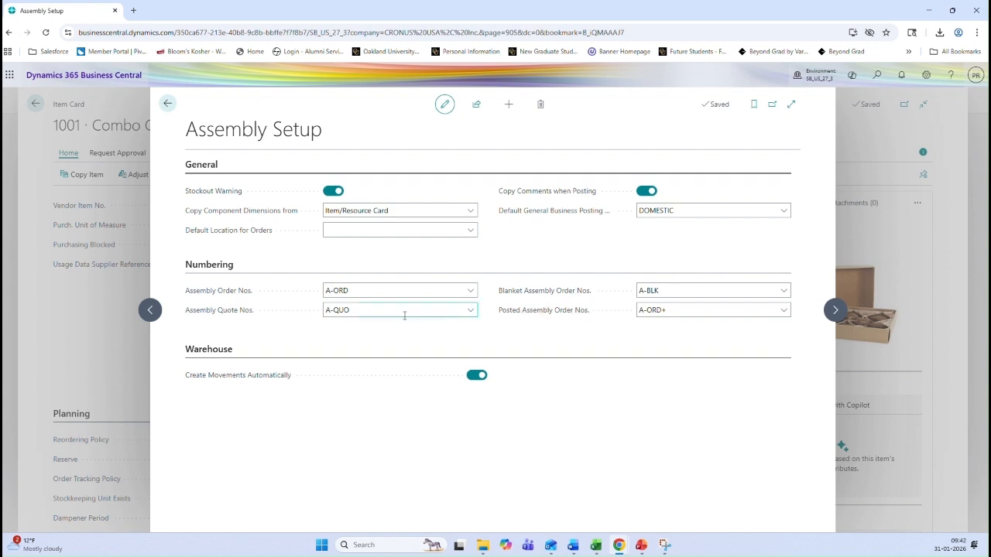
# Review the number series for assembly orders and posted assembly orders, and close Assembly Setup.
pyautogui.moveTo(230, 300)
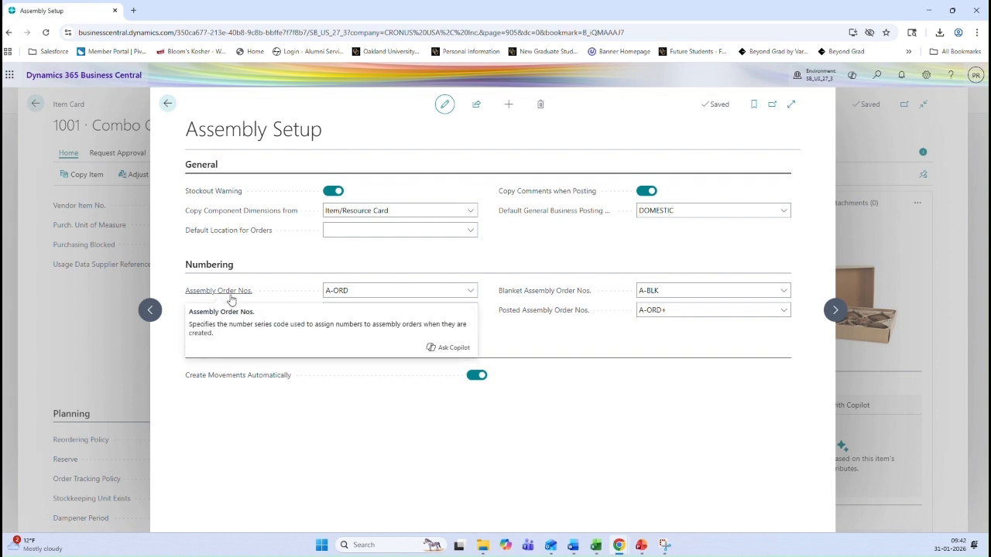
pyautogui.click(364, 288)
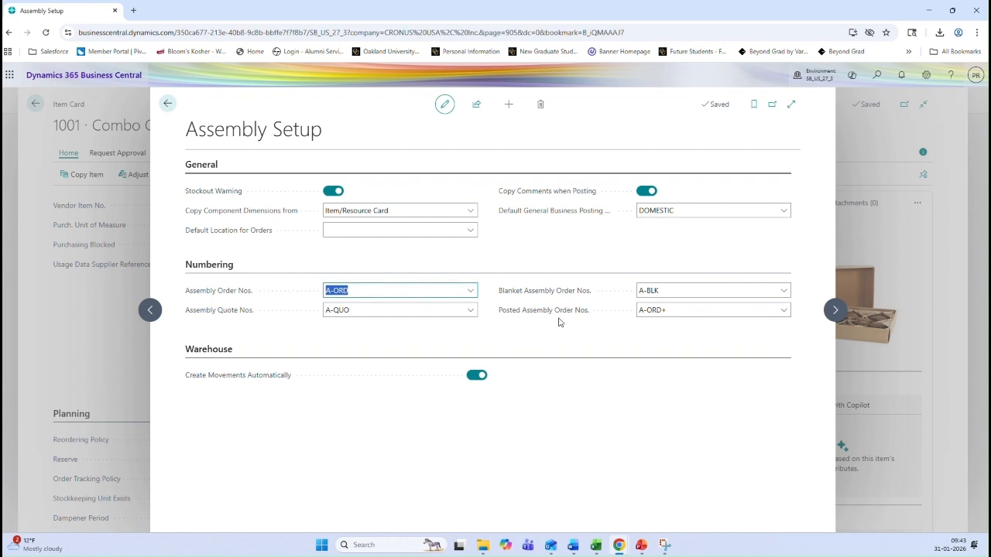
pyautogui.click(680, 311)
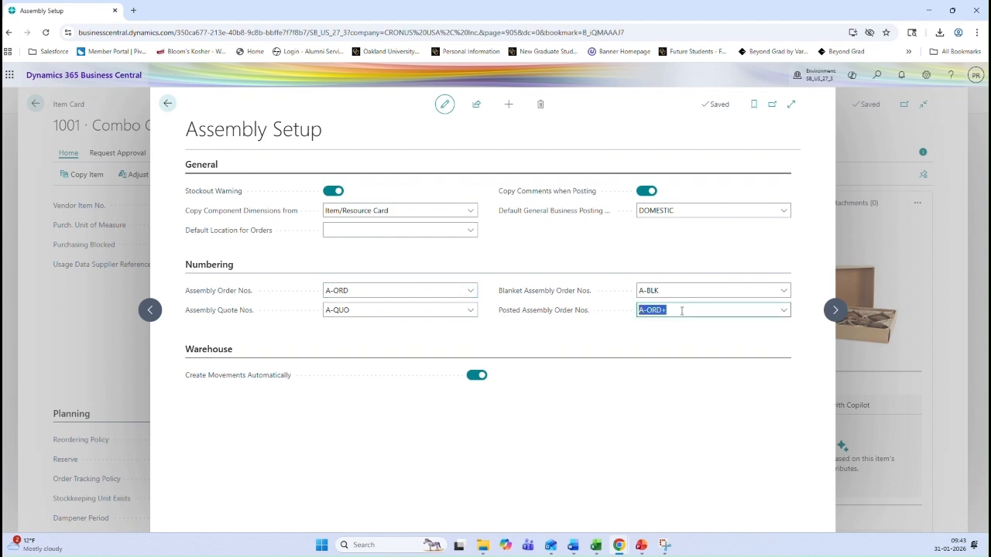
pyautogui.moveTo(577, 320)
pyautogui.click(164, 106)
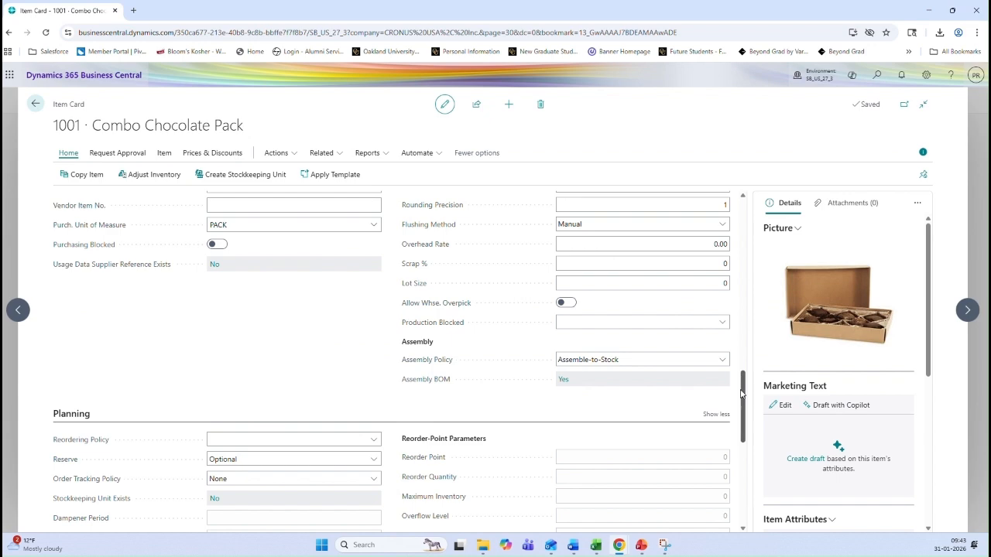
# Check the Item Tracking Code of the Combo Chocolate Pack and return to the item list.
pyautogui.scroll(-1, 742, 403)
pyautogui.moveTo(741, 404); pyautogui.dragTo(734, 468)
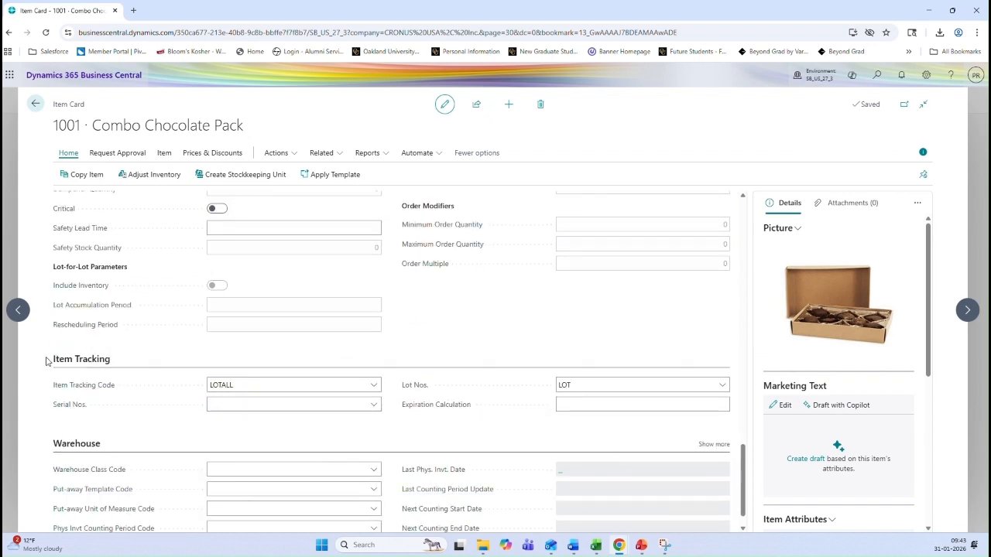
pyautogui.click(258, 382)
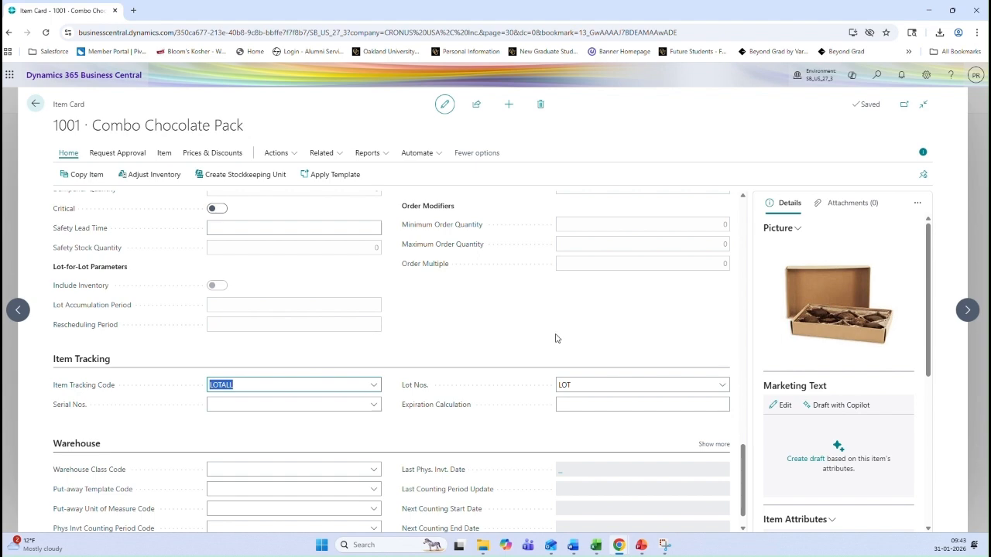
pyautogui.click(34, 106)
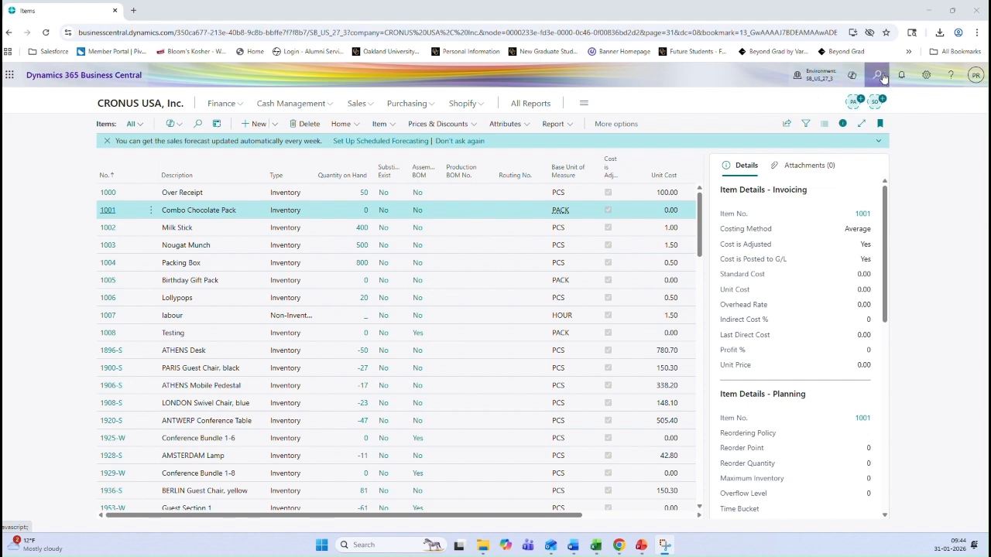
# Open the Assembly Orders list and create a new assembly order.
pyautogui.click(881, 76)
pyautogui.write('A')
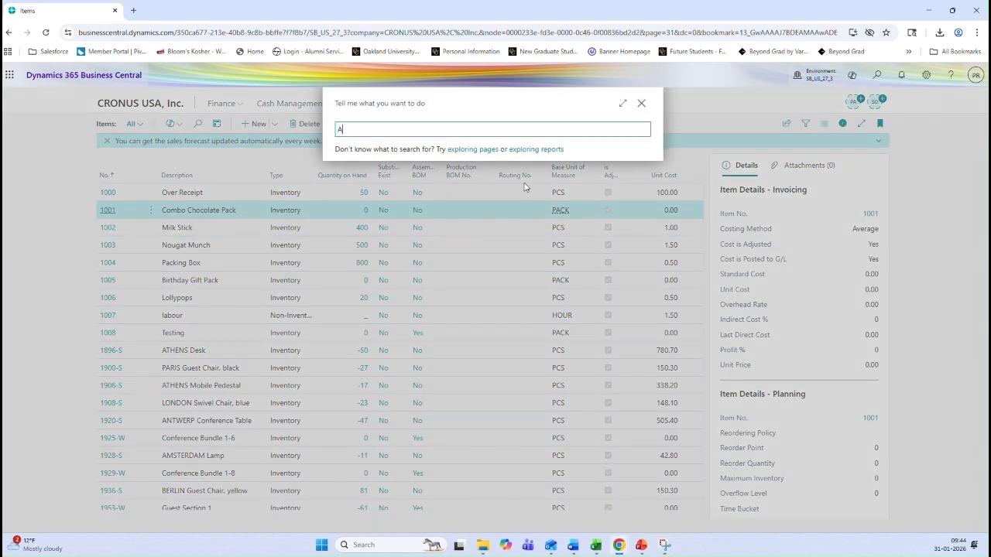
pyautogui.write('ssembly or')
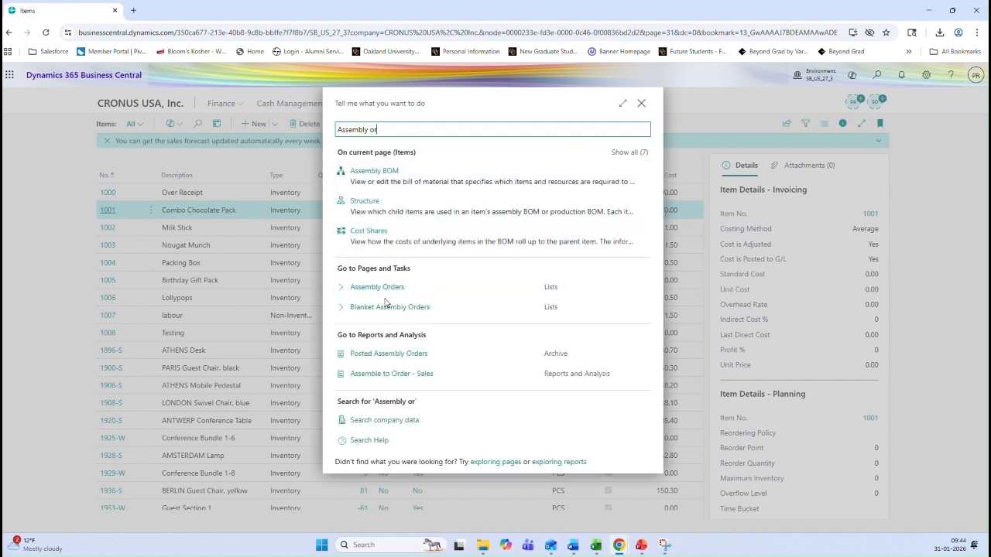
pyautogui.click(387, 287)
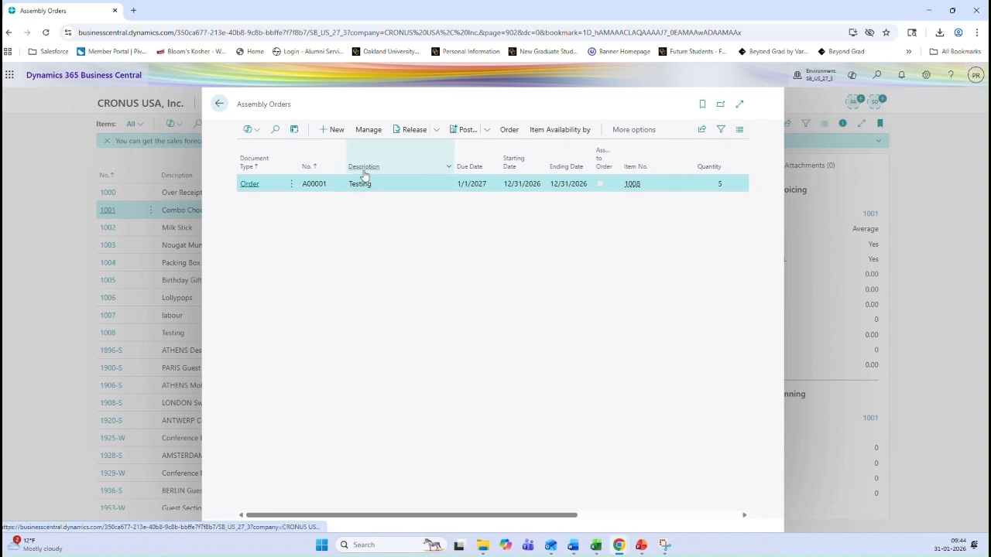
pyautogui.click(338, 129)
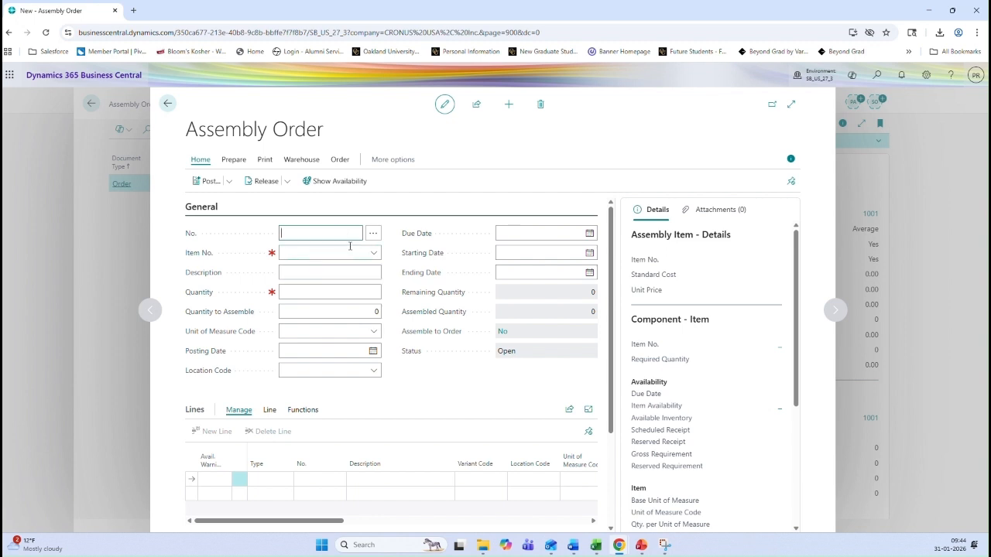
# Select item 1001, Combo Chocolate Pack, as the item to assemble on the new order.
pyautogui.click(327, 253)
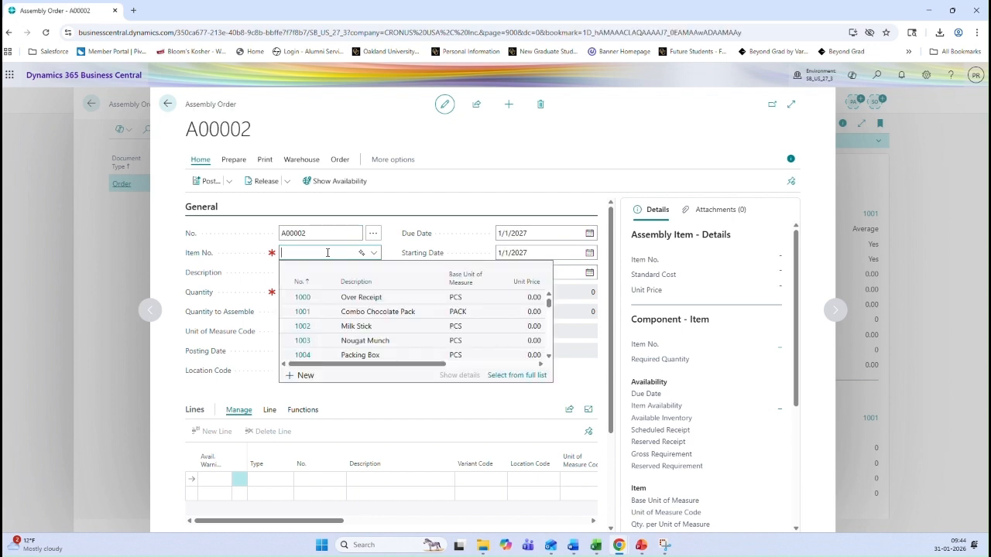
pyautogui.write('1001')
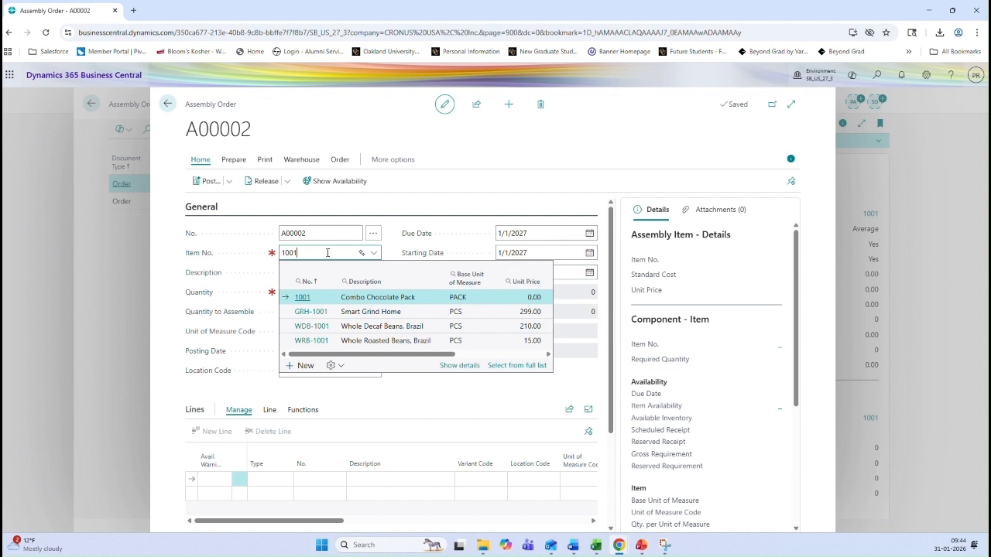
pyautogui.click(369, 304)
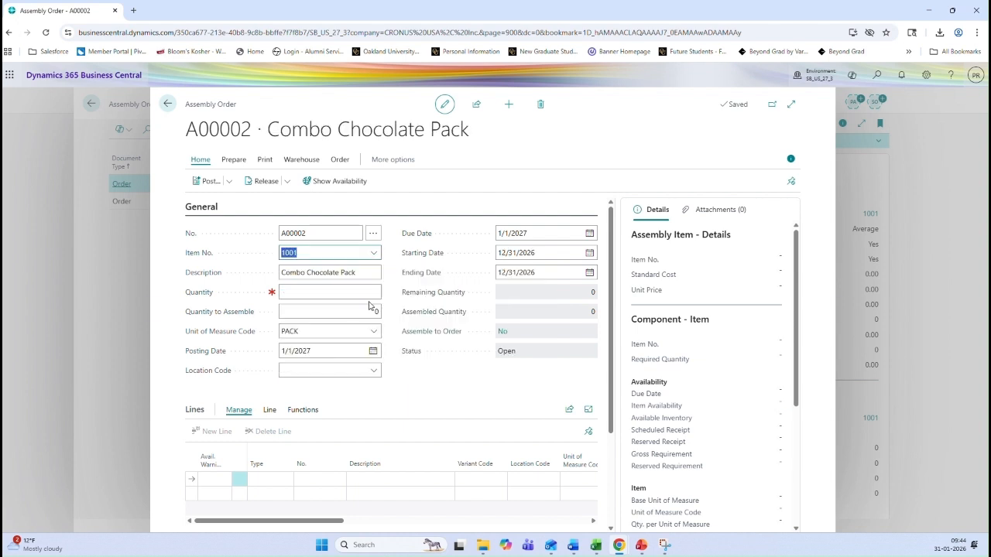
pyautogui.click(302, 291)
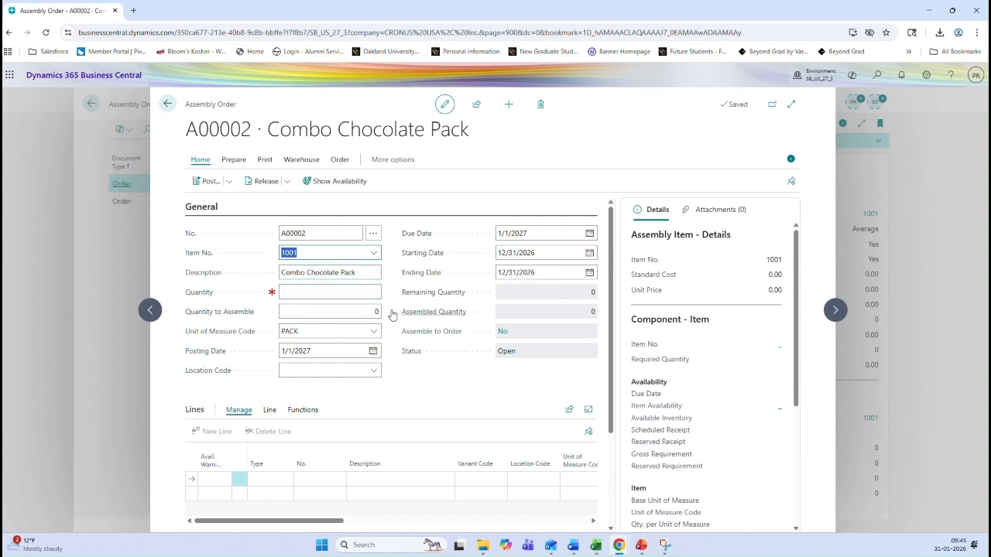
# Check the order's Posting details and set its Location Code to EAST.
pyautogui.click(305, 371)
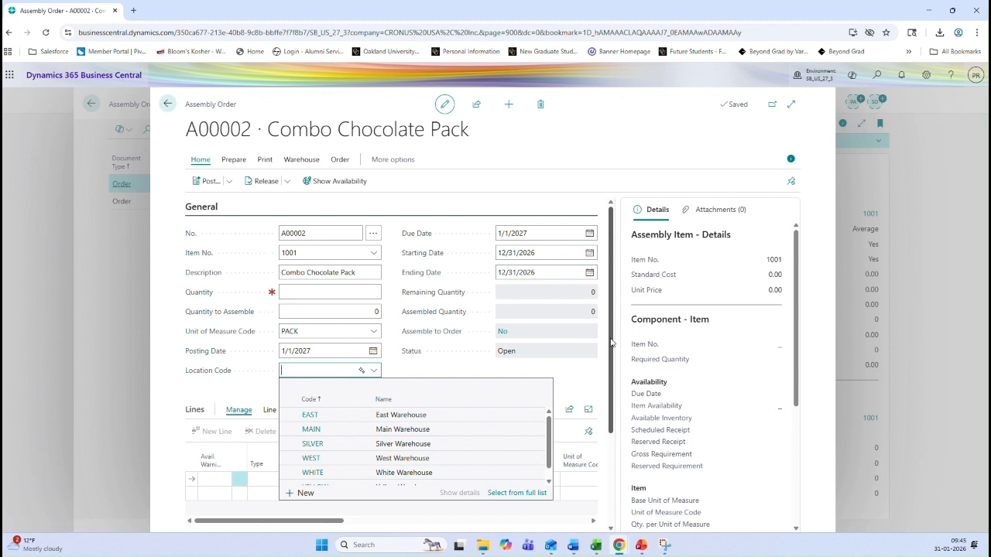
pyautogui.moveTo(611, 334); pyautogui.dragTo(593, 347)
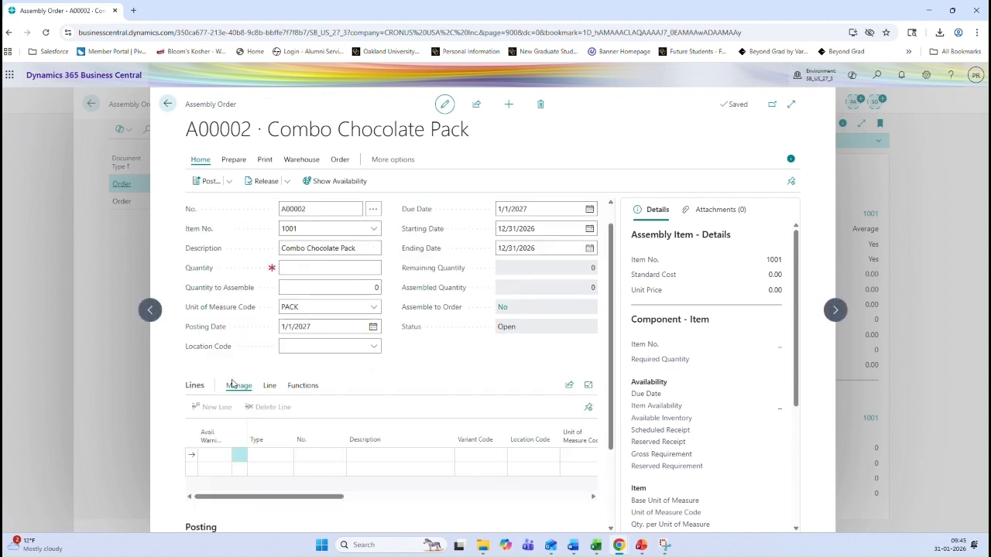
pyautogui.moveTo(613, 373); pyautogui.dragTo(613, 448)
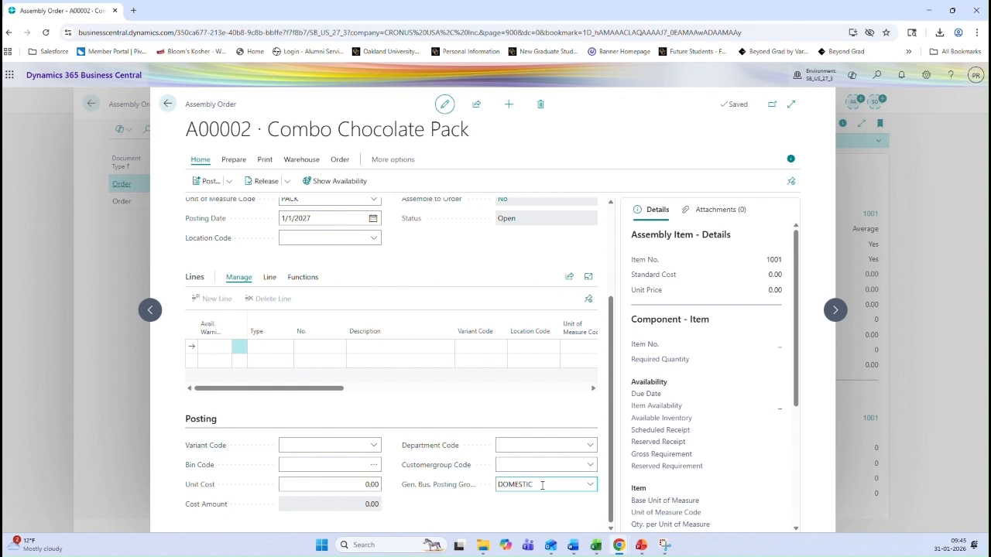
pyautogui.moveTo(609, 423); pyautogui.dragTo(608, 364)
pyautogui.click(374, 243)
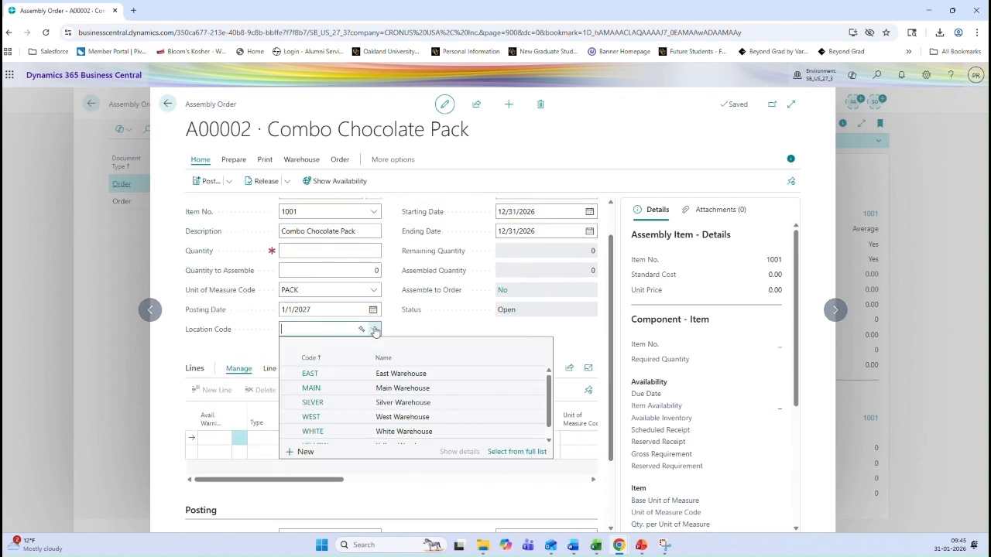
pyautogui.click(310, 374)
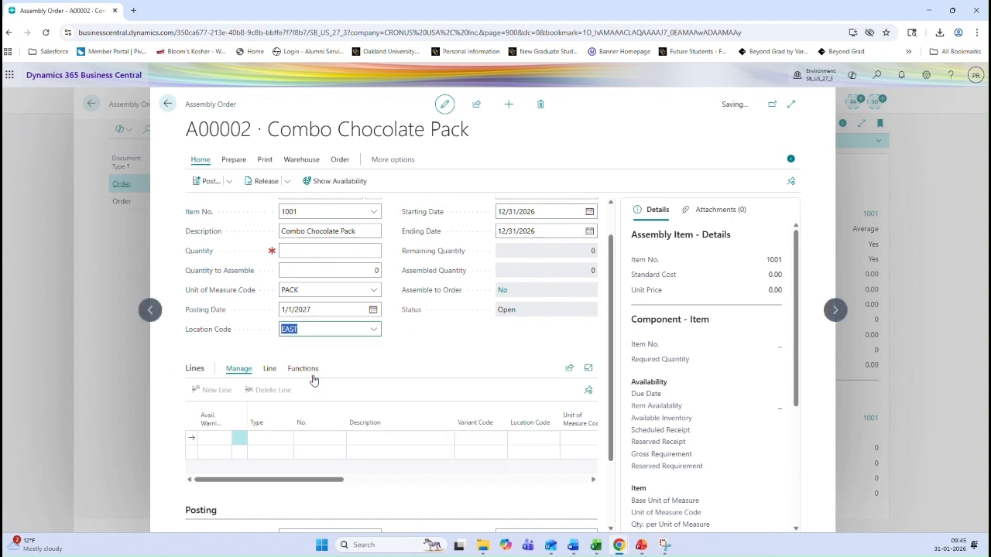
pyautogui.press('Tab')
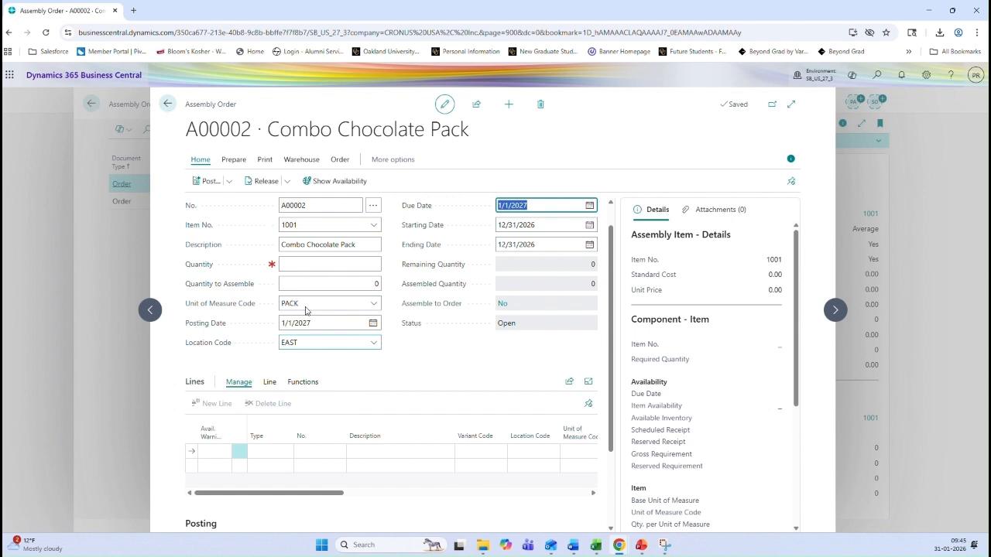
# Set the assembly order's Quantity to 10 and acknowledge the due date notice.
pyautogui.click(314, 263)
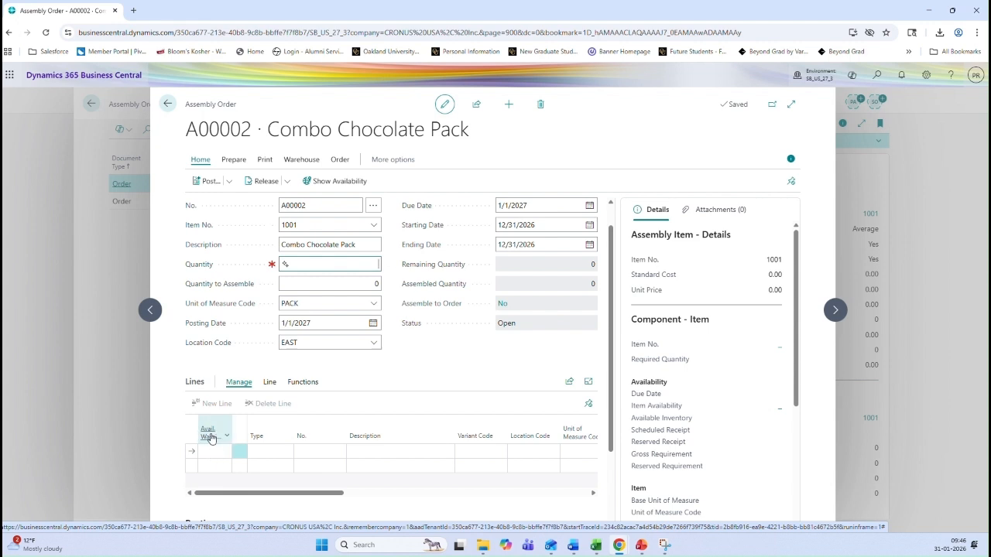
pyautogui.moveTo(210, 437)
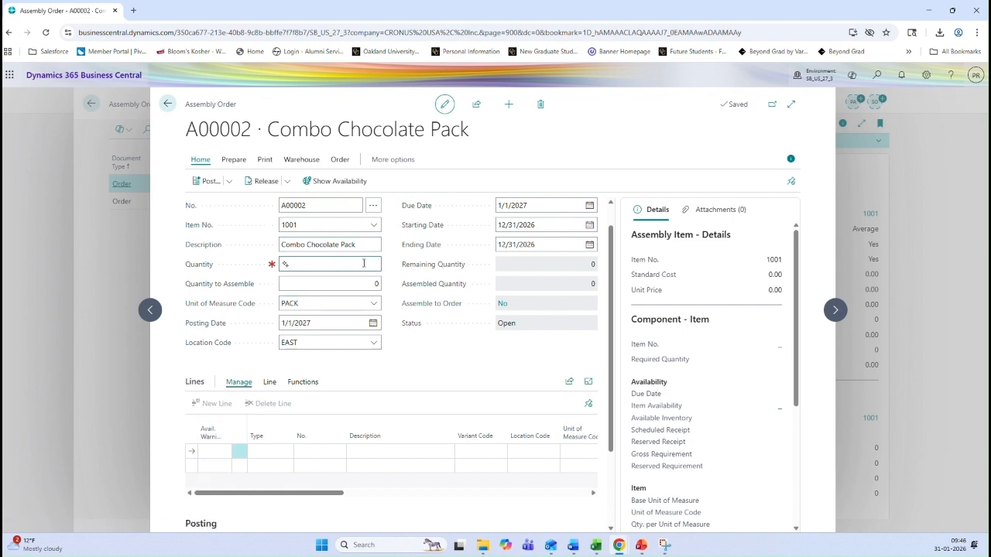
pyautogui.write('0')
pyautogui.press('Tab')
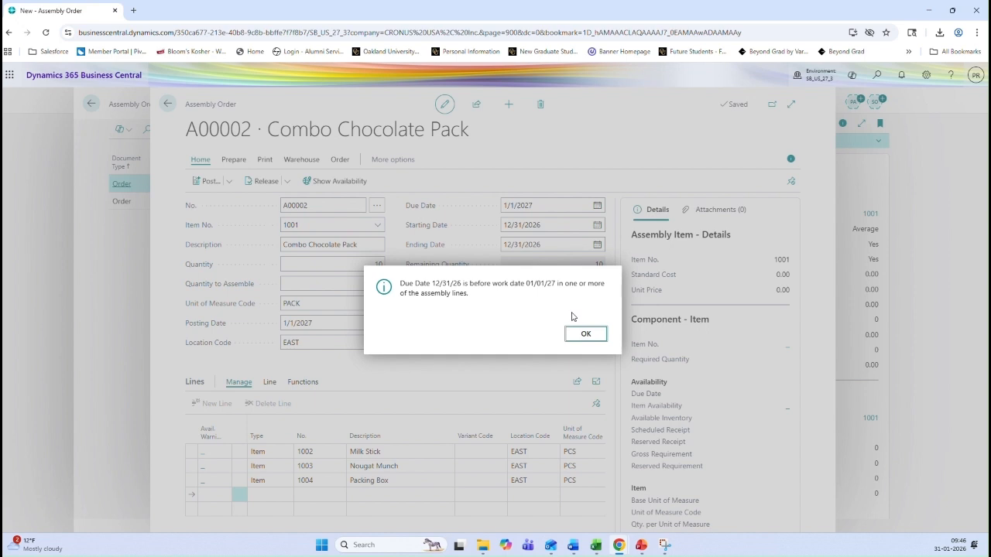
pyautogui.click(580, 337)
pyautogui.click(585, 334)
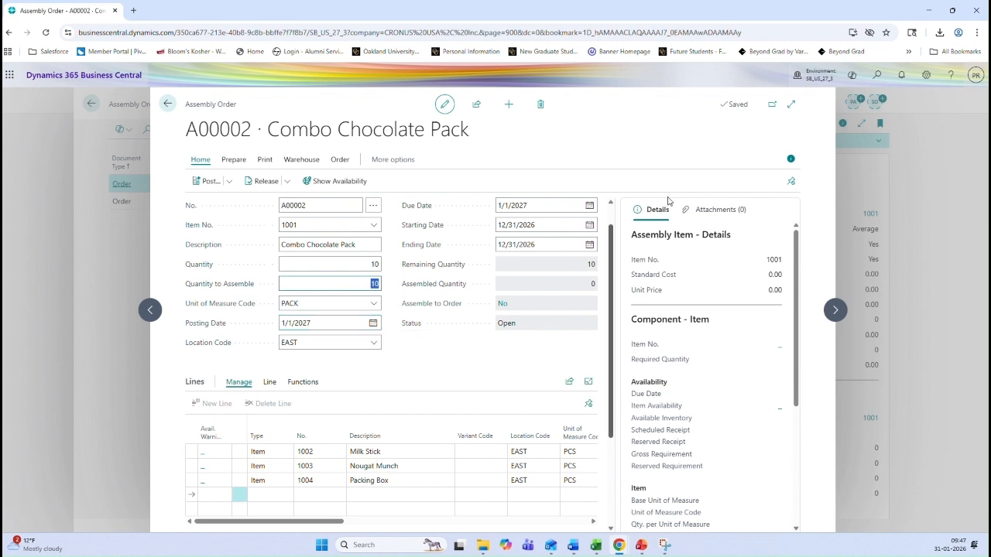
# Change the Work Date in My Settings to today's date, 1/31/2026.
pyautogui.click(925, 80)
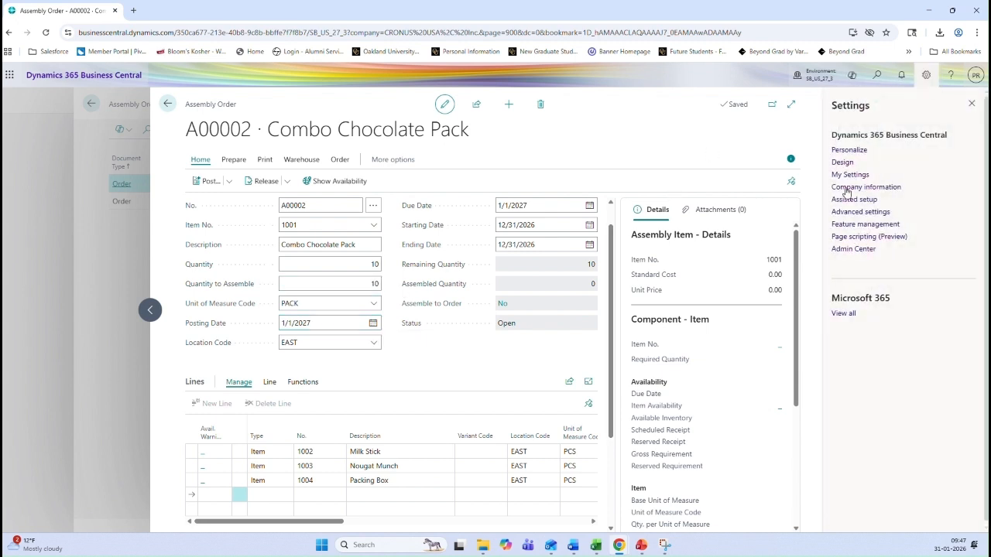
pyautogui.click(807, 195)
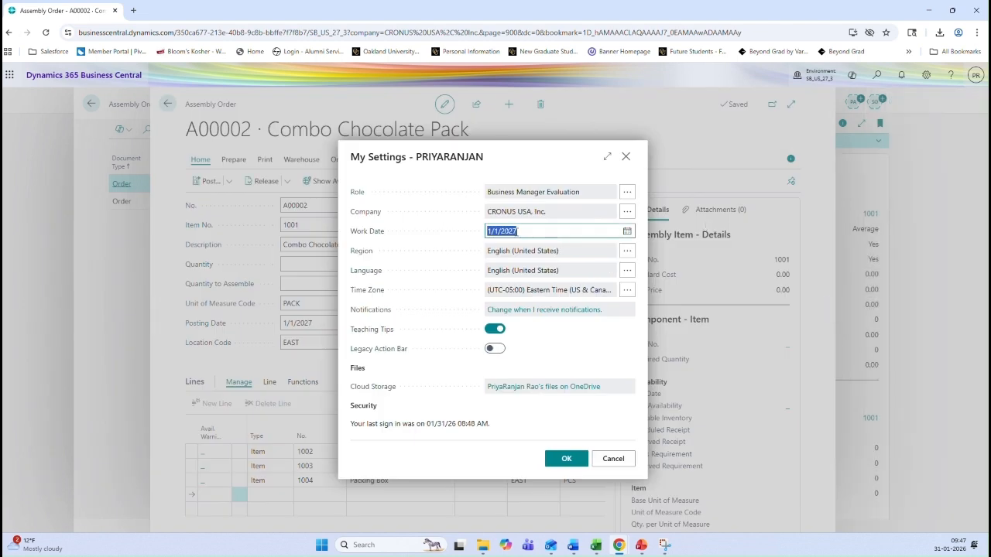
pyautogui.write('t')
pyautogui.press('Tab')
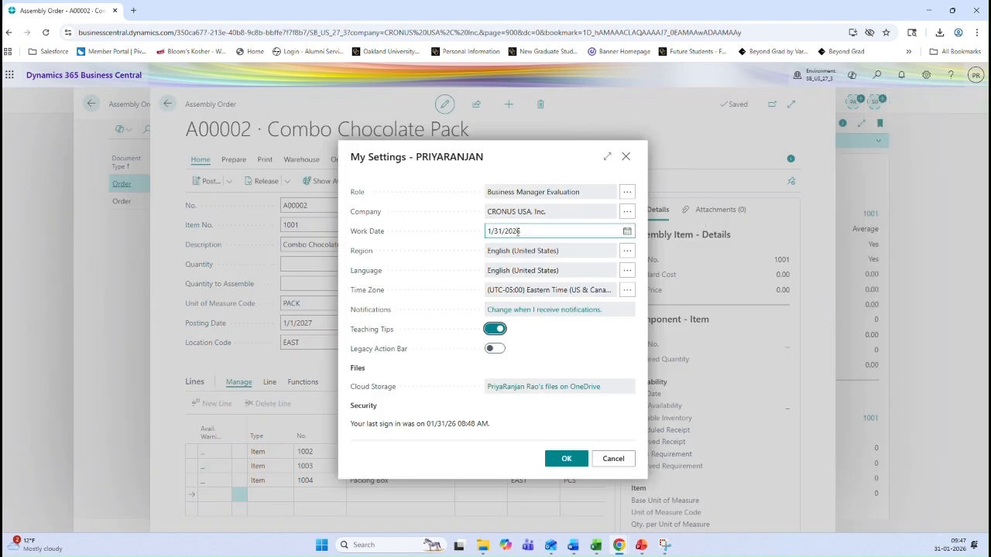
pyautogui.click(567, 458)
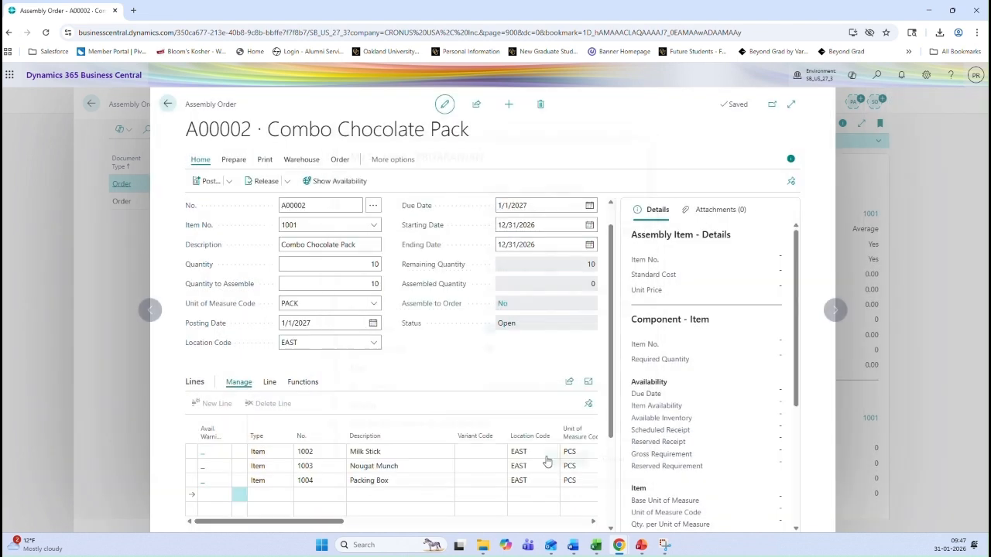
# Refresh the assembly order lines and agree to reset them according to the assembly BOM.
pyautogui.click(327, 262)
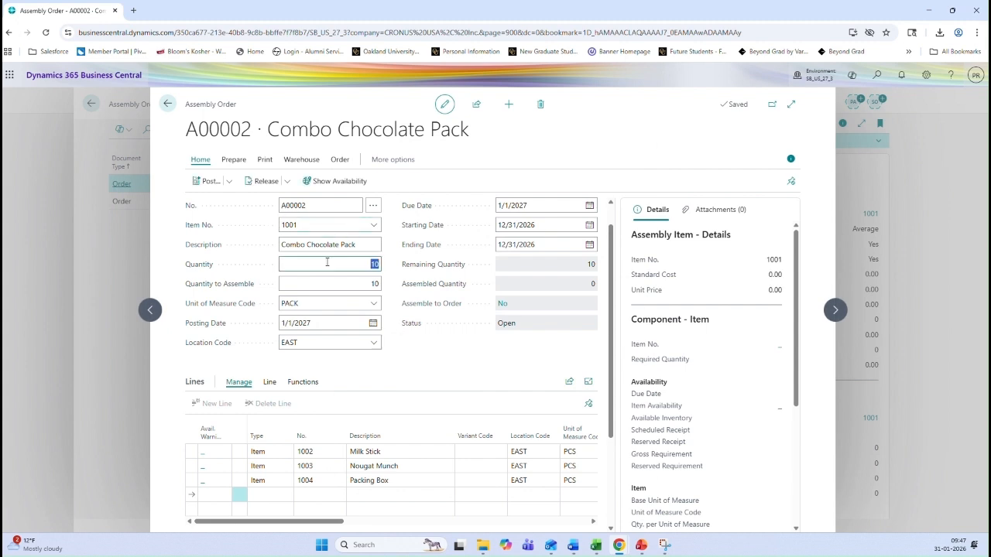
pyautogui.press('Tab')
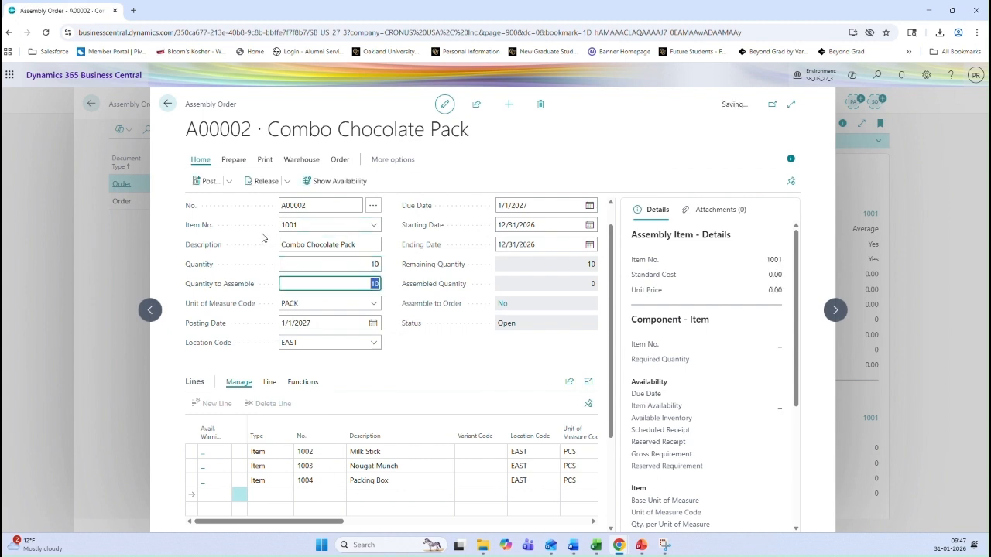
pyautogui.click(313, 223)
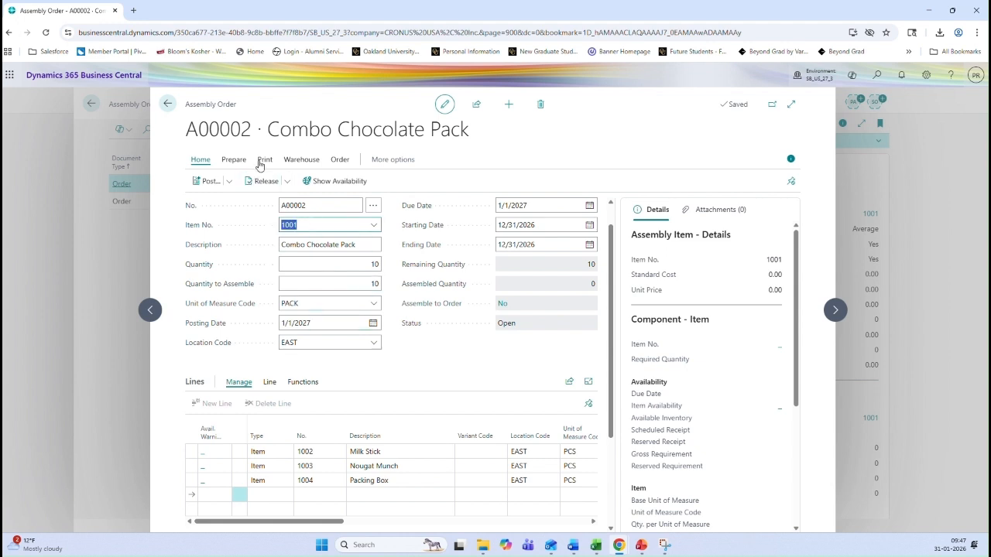
pyautogui.click(234, 160)
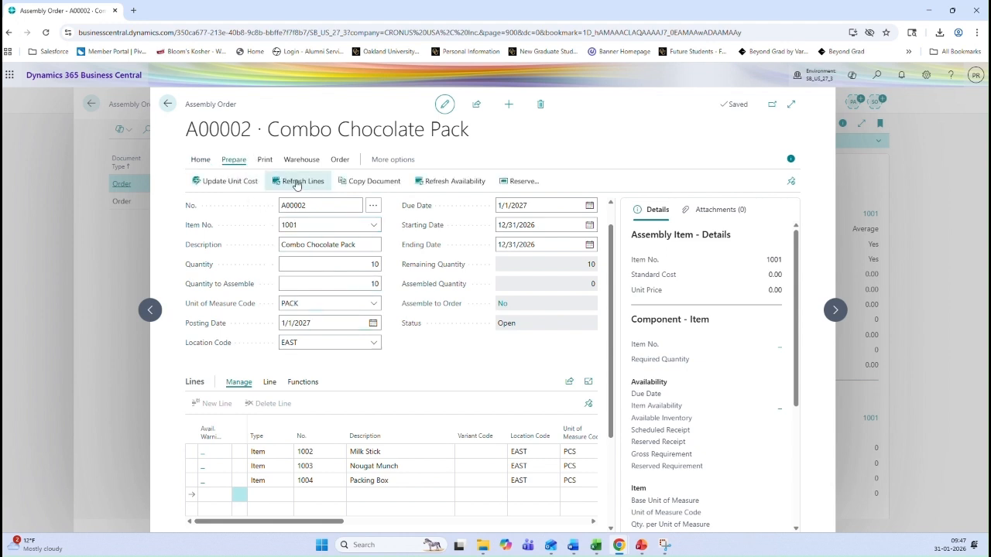
pyautogui.click(296, 183)
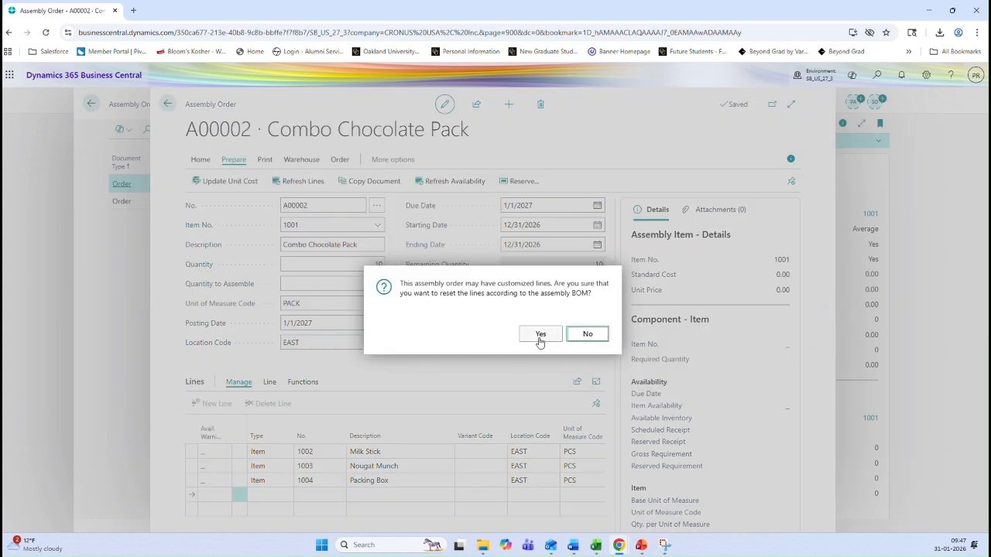
pyautogui.click(539, 334)
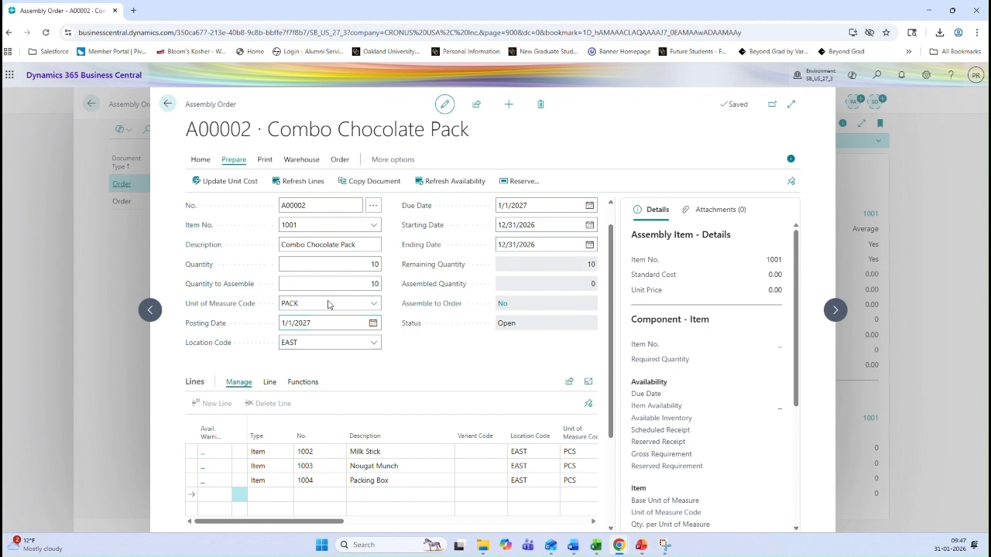
# Clear the order's Item No. and confirm the change to all its lines.
pyautogui.click(303, 226)
pyautogui.doubleClick(291, 226)
pyautogui.press('BackSpace')
pyautogui.press('Tab')
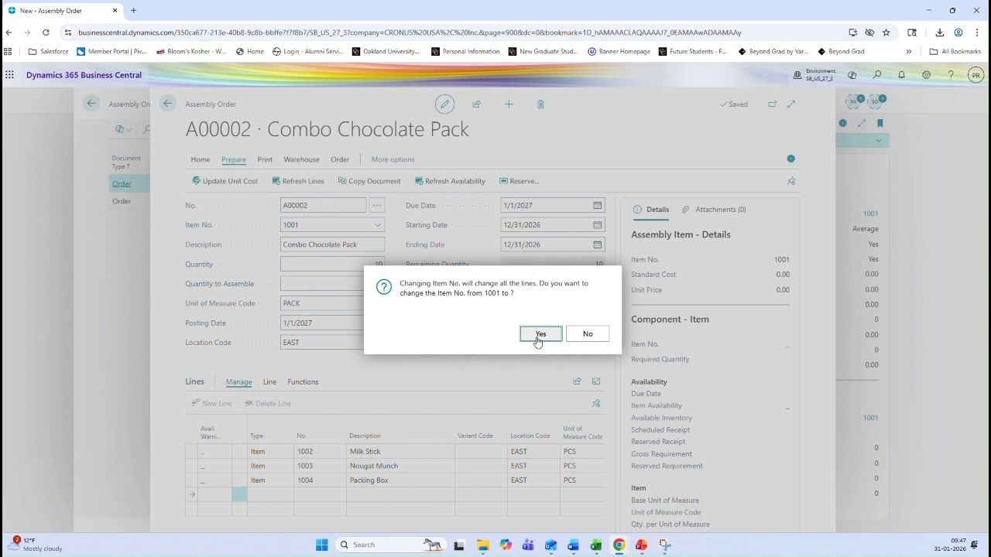
pyautogui.click(537, 338)
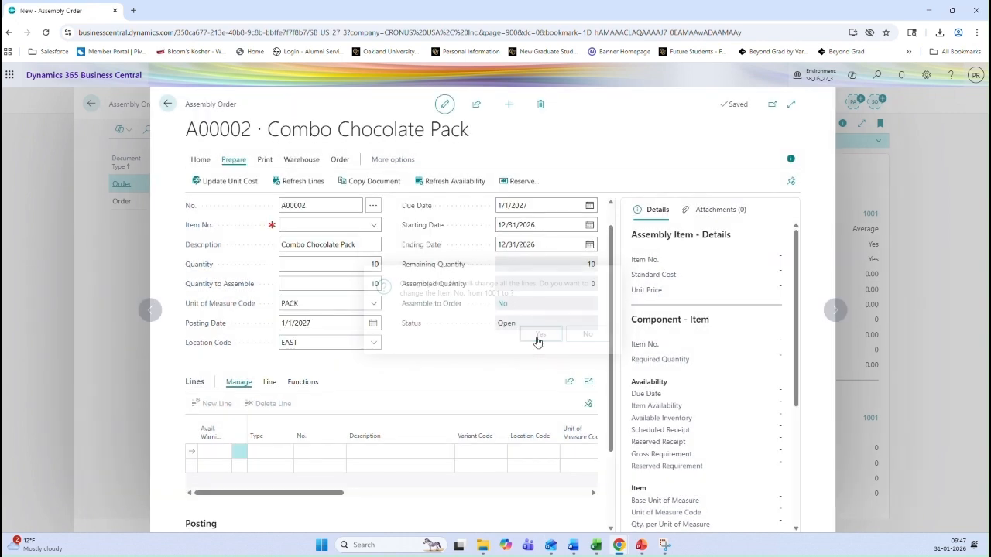
# Clear the Quantity and the Posting Date of the assembly order.
pyautogui.click(316, 324)
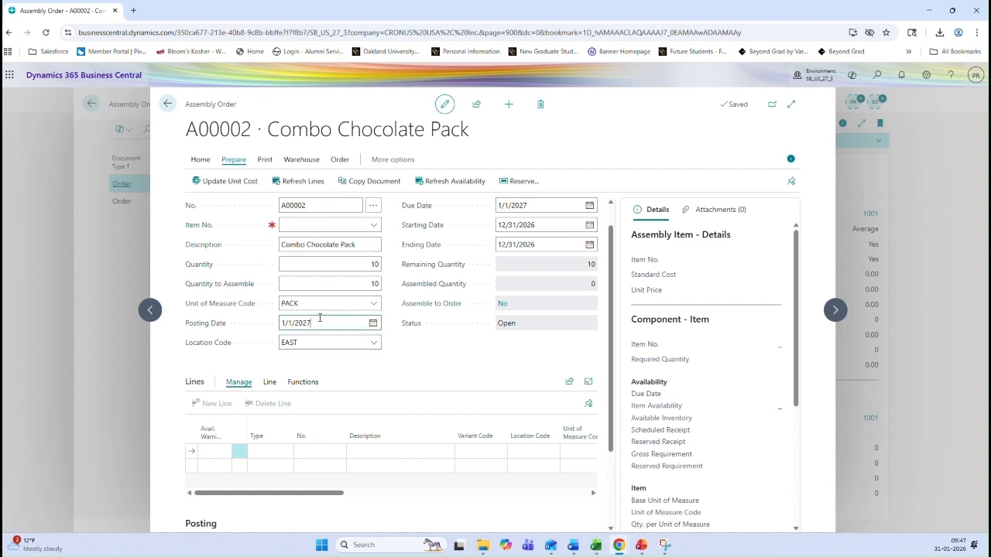
pyautogui.click(353, 266)
pyautogui.press('BackSpace')
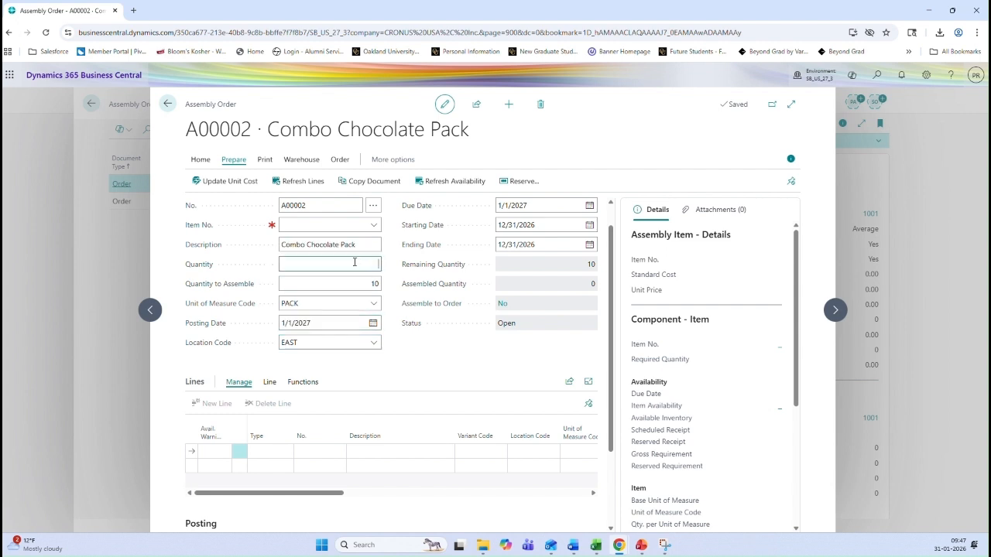
pyautogui.press('Tab')
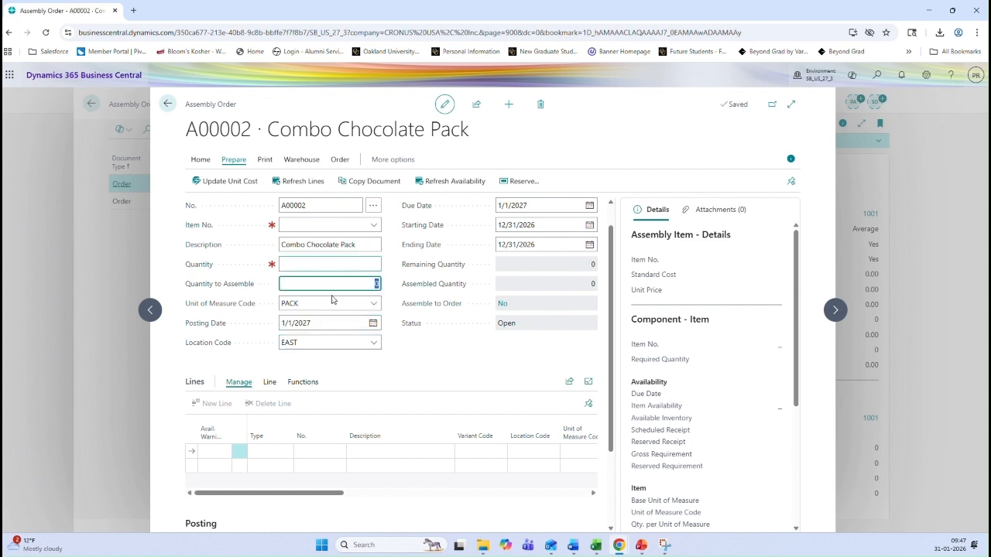
pyautogui.click(319, 323)
pyautogui.press('BackSpace')
pyautogui.press('Tab')
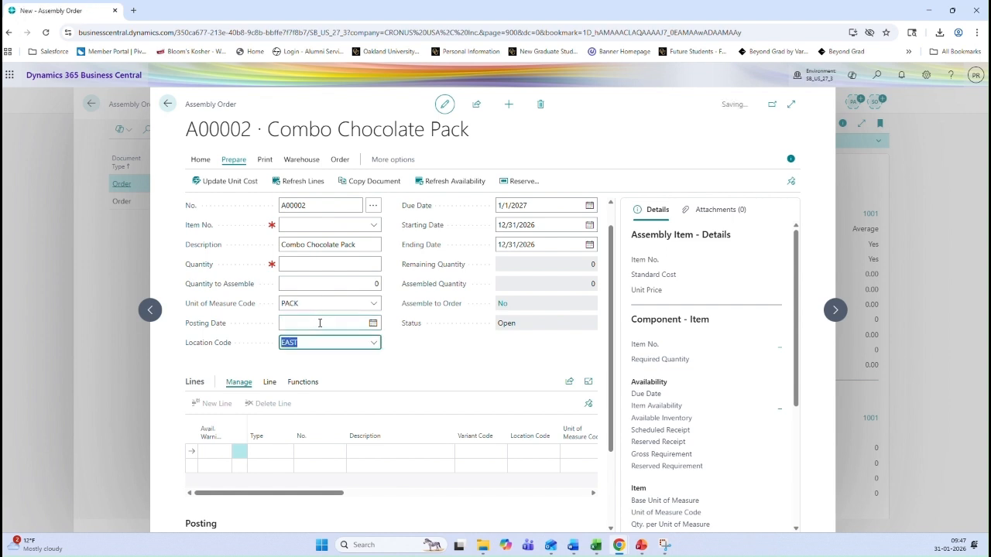
# Clear the order's Due Date and Starting Date, and accept updating the Ending Date and Due Date.
pyautogui.click(529, 205)
pyautogui.press('BackSpace')
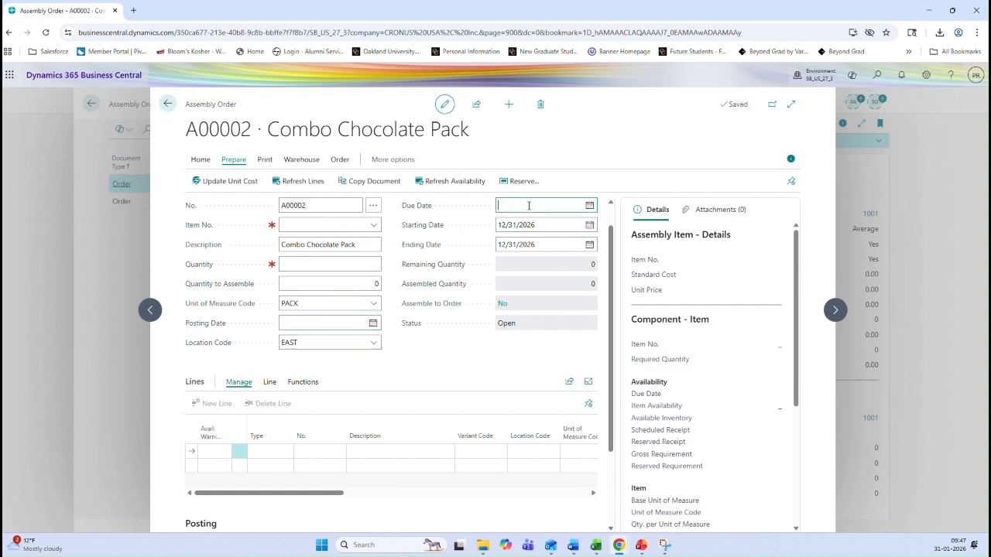
pyautogui.press('Tab')
pyautogui.press('BackSpace')
pyautogui.press('Tab')
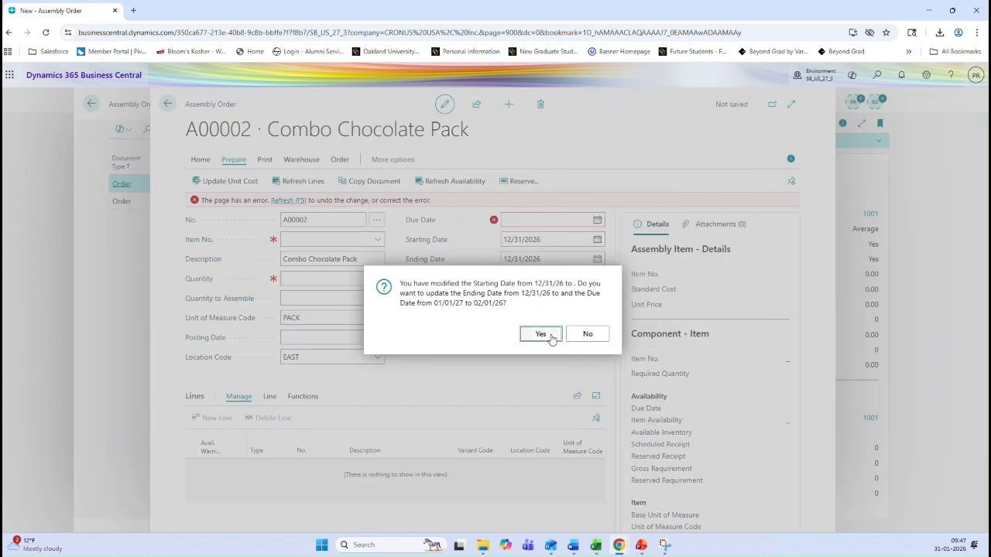
pyautogui.click(540, 333)
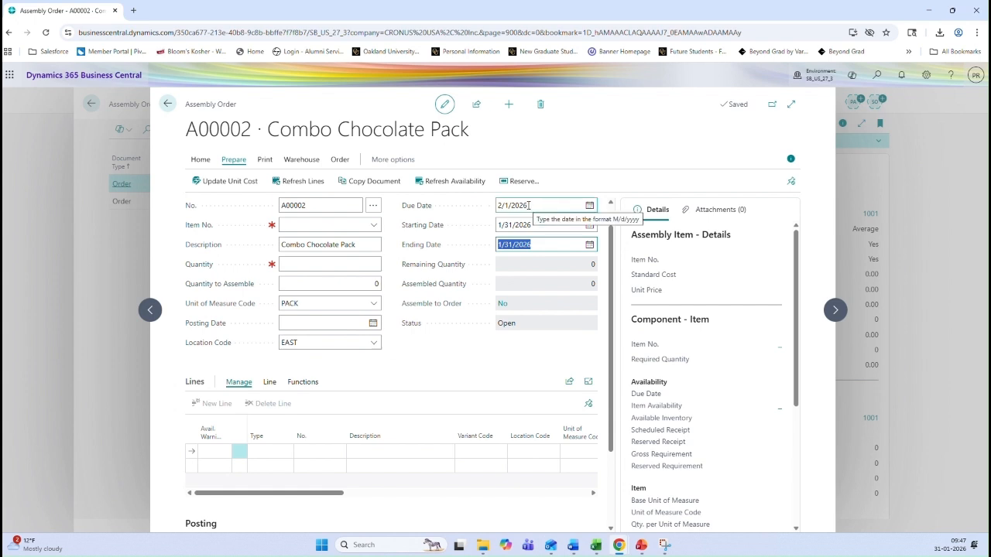
# Set the assembly order's Item No. to 1001.
pyautogui.click(319, 225)
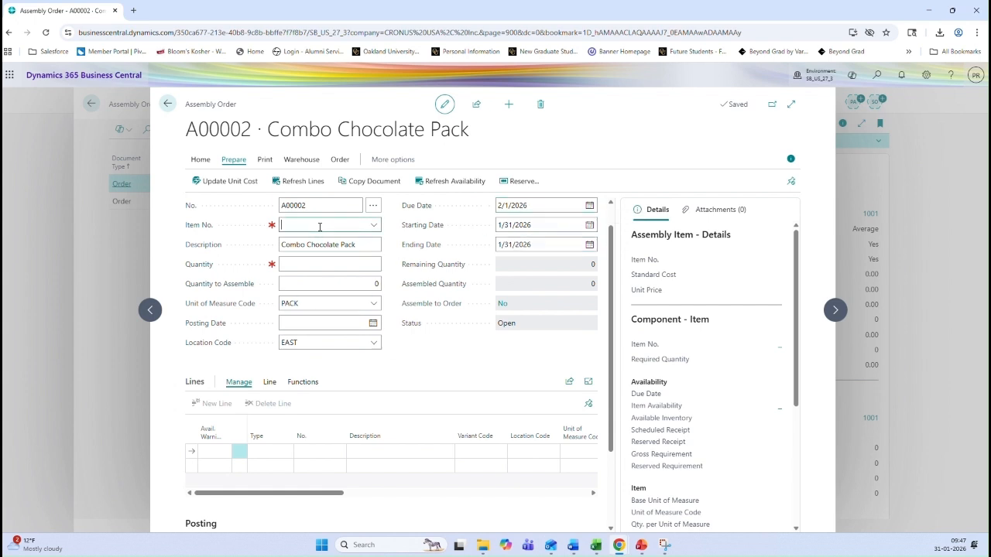
pyautogui.write('1001')
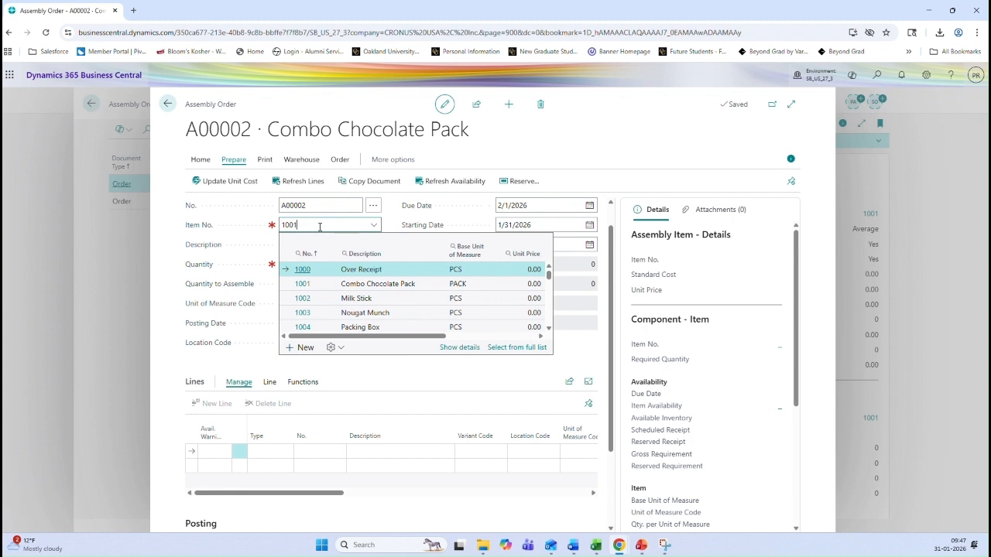
pyautogui.press('Tab')
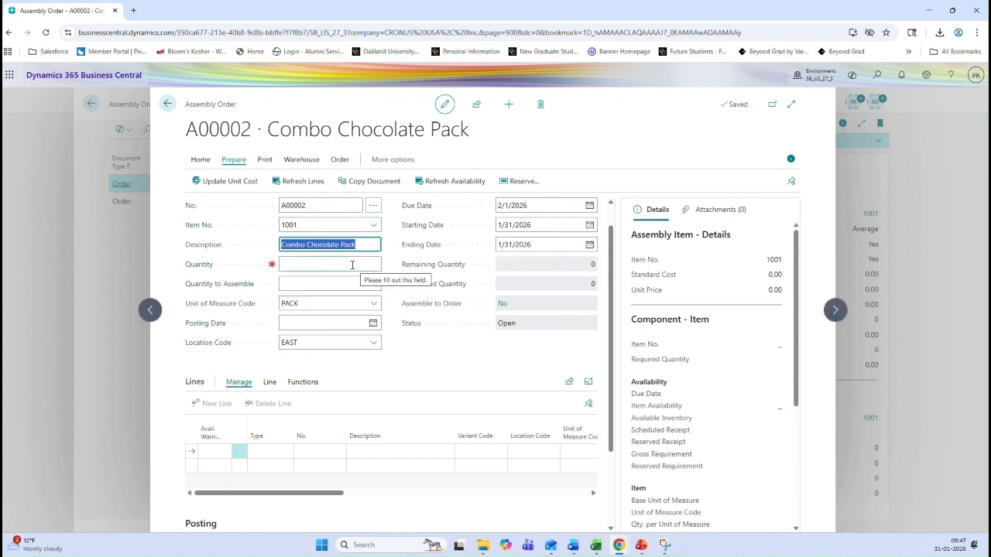
# Set the assembly order's Quantity to 1,001.
pyautogui.click(361, 262)
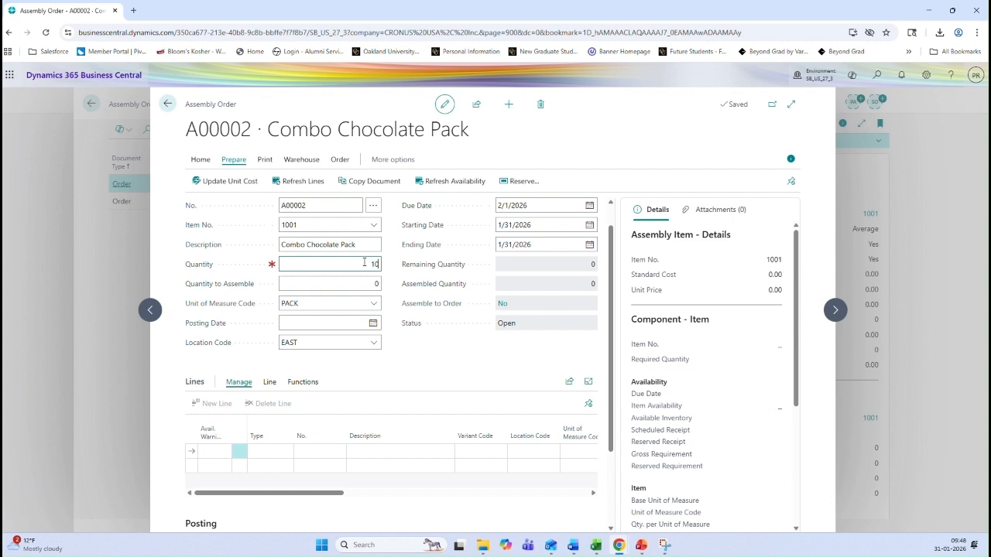
pyautogui.write('1,001')
pyautogui.press('Tab')
pyautogui.click(365, 275)
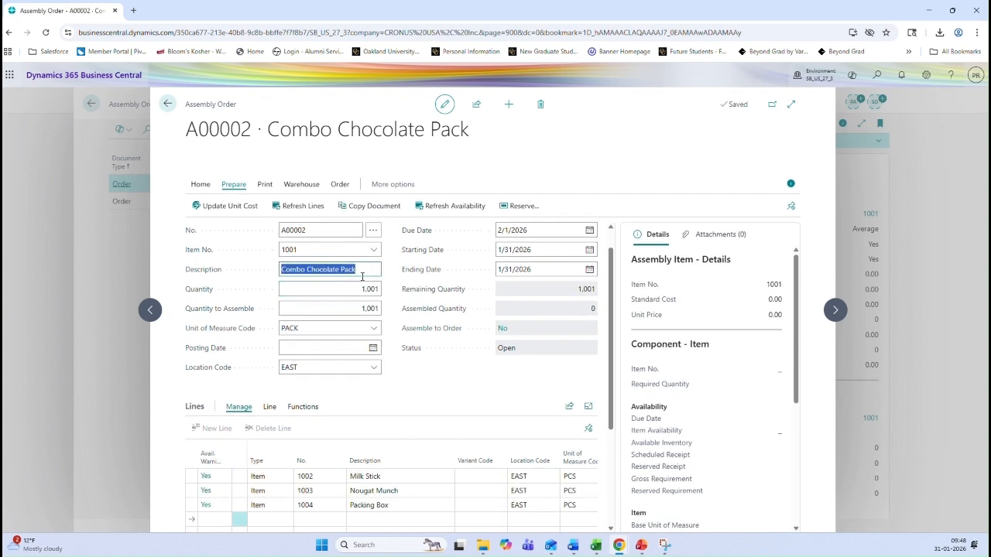
# Change the order's Quantity to 500 and check the quantities on the component lines.
pyautogui.click(346, 291)
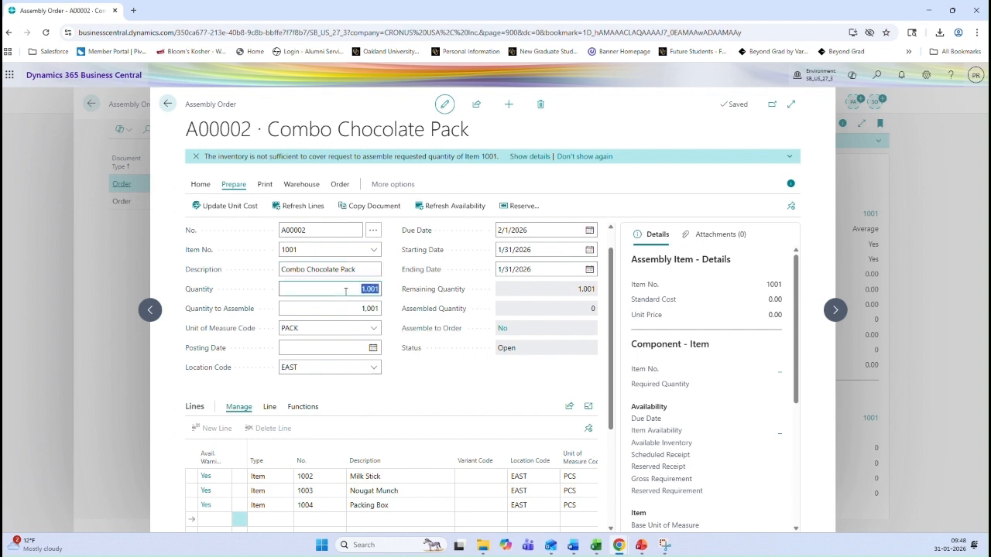
pyautogui.write('500')
pyautogui.press('Tab')
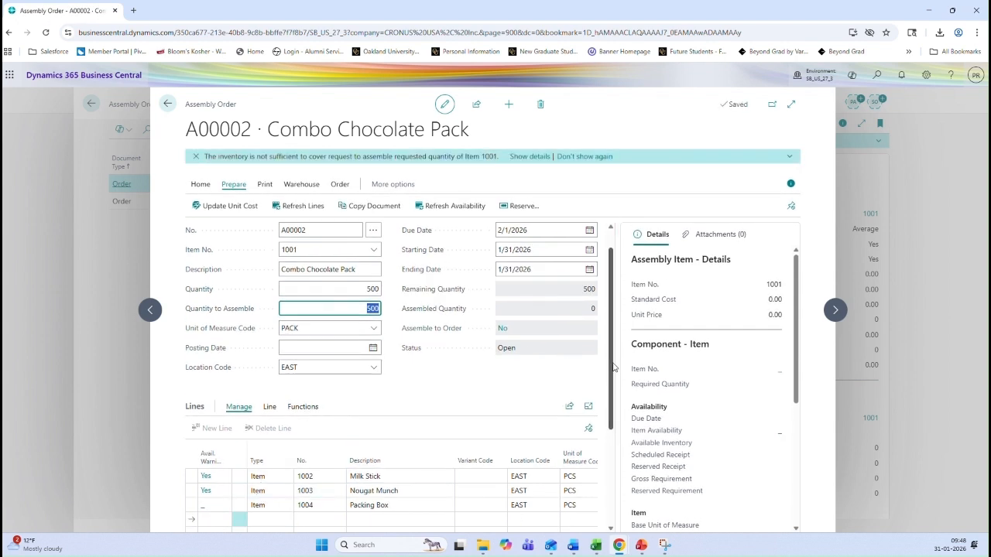
pyautogui.scroll(-1, 616, 368)
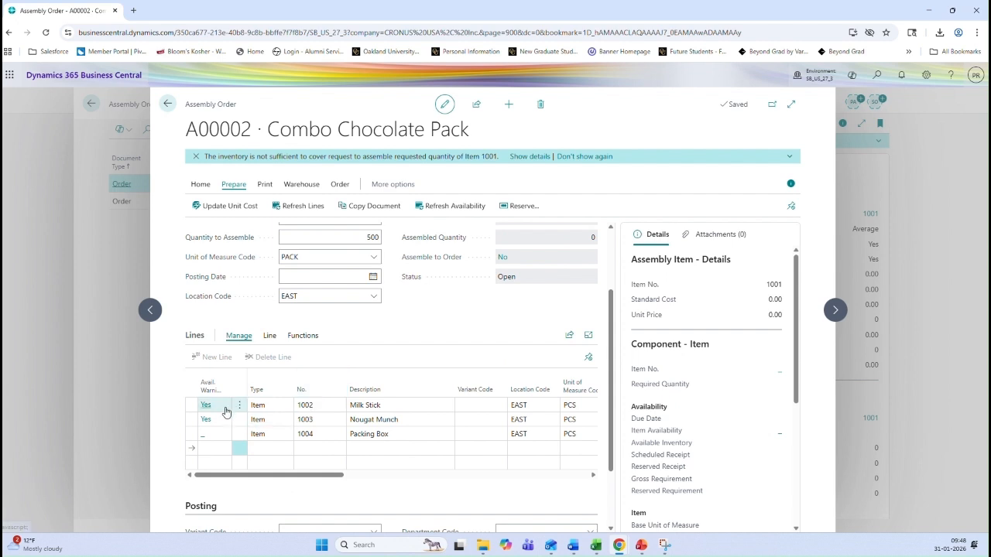
pyautogui.moveTo(255, 476); pyautogui.dragTo(353, 478)
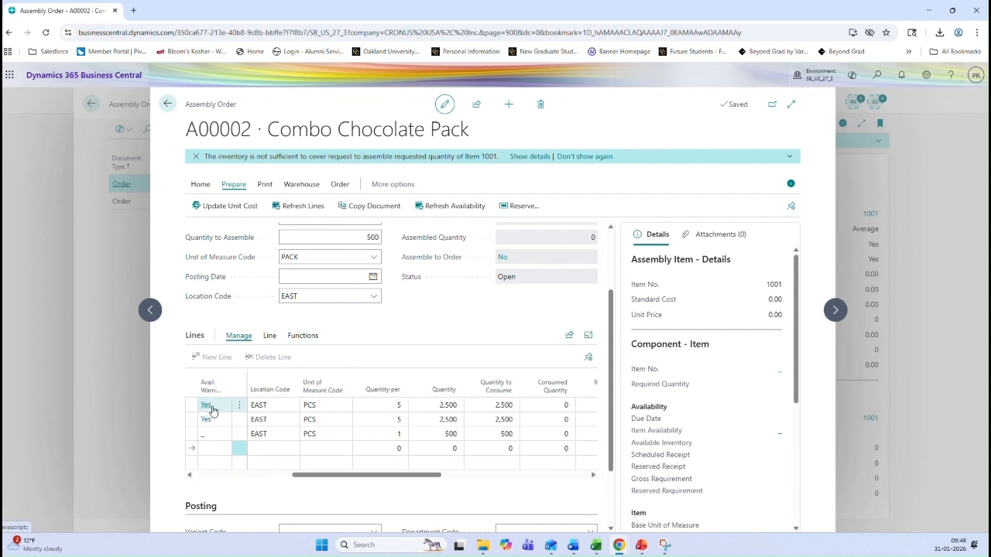
# Set the order's Posting Date to today's date, 1/31/2026.
pyautogui.click(303, 280)
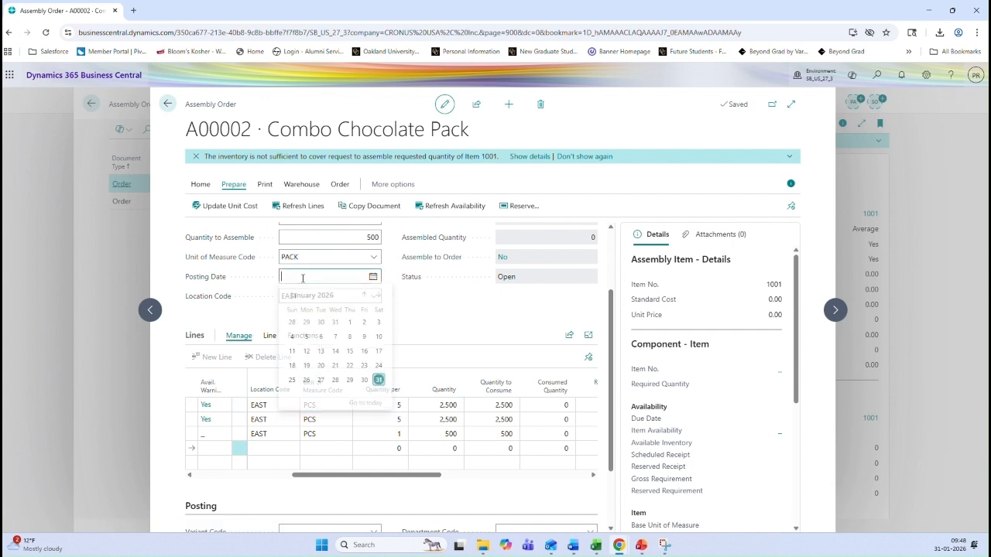
pyautogui.write('t')
pyautogui.press('Tab')
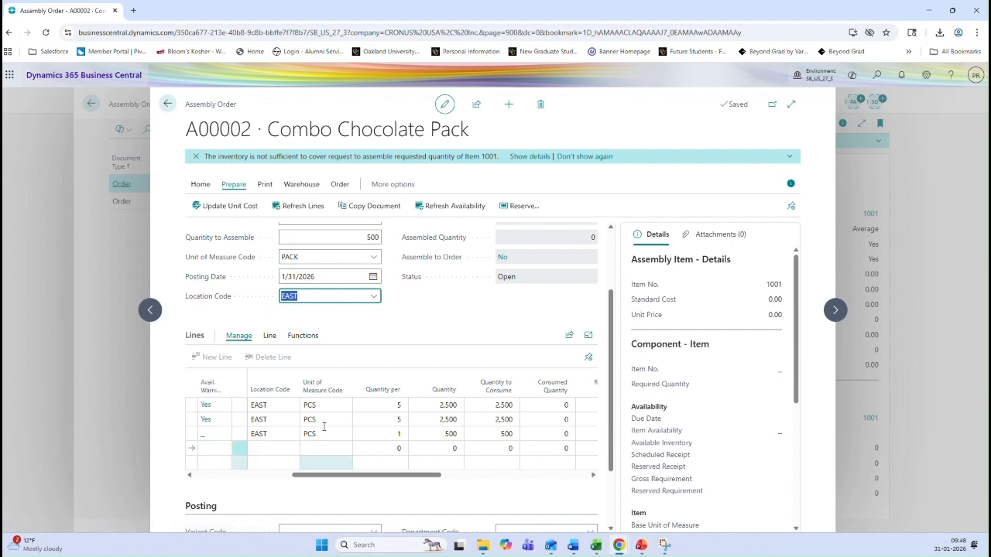
# Set the order's Quantity to Assemble to 50 for a partial assembly.
pyautogui.click(363, 237)
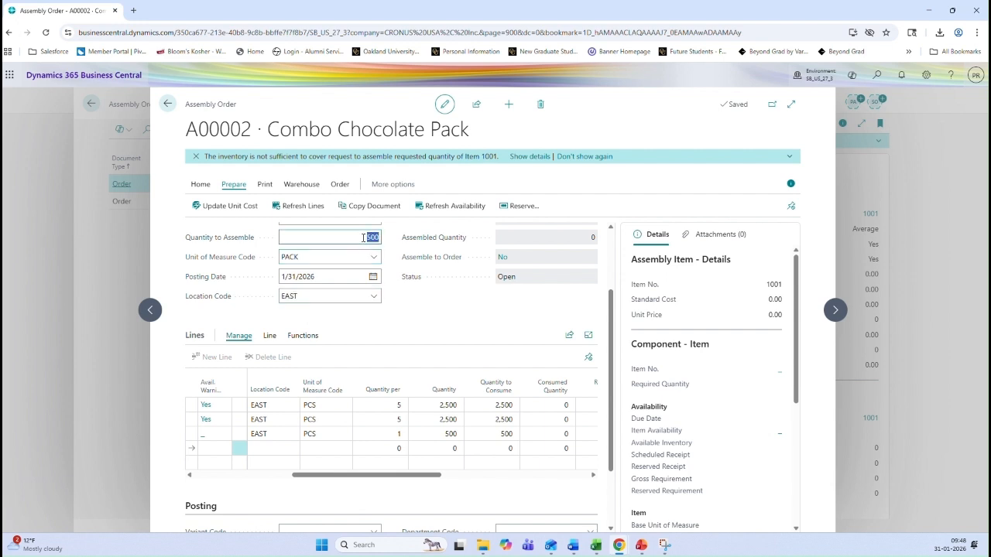
pyautogui.write('50')
pyautogui.press('Tab')
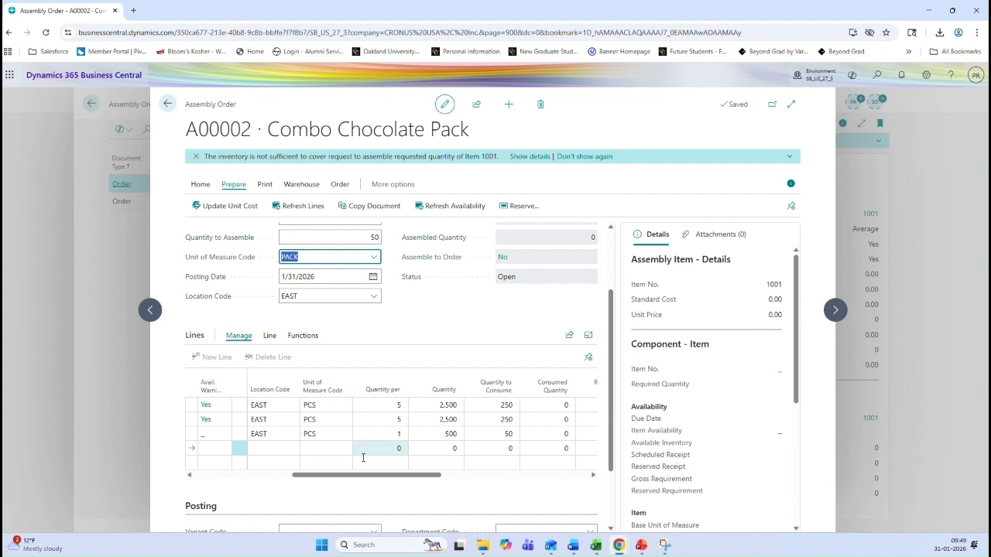
pyautogui.moveTo(360, 475); pyautogui.dragTo(259, 474)
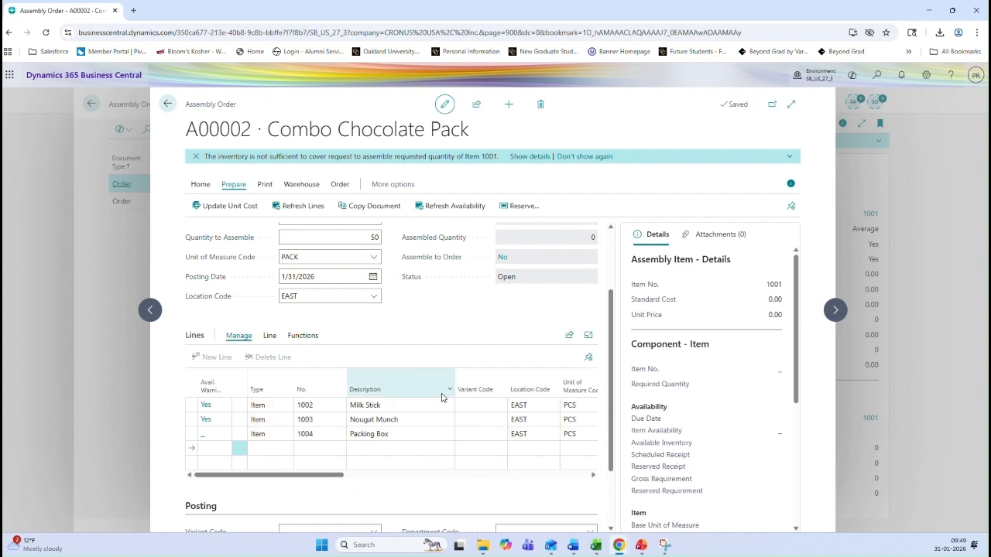
pyautogui.scroll(1, 608, 318)
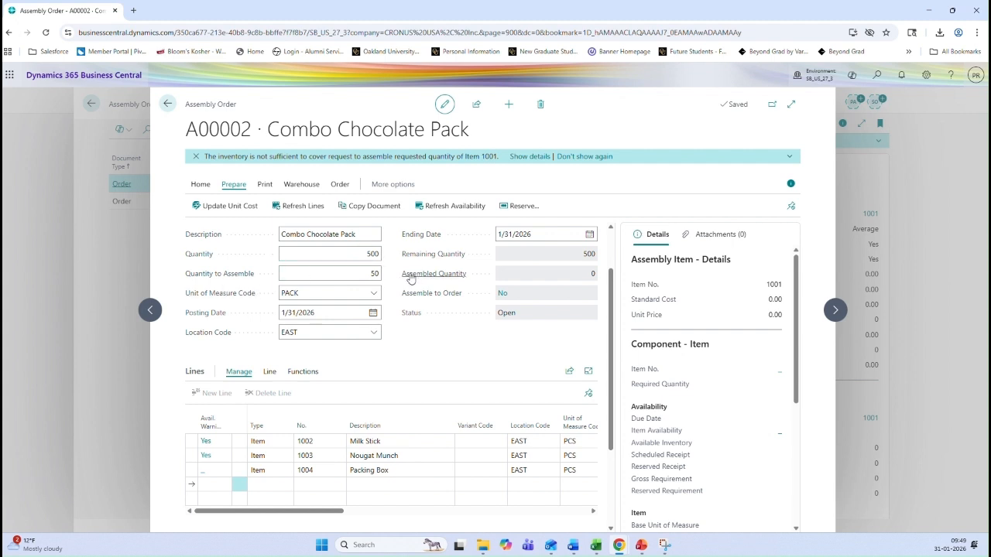
# Set the assembly order's Quantity to 10 so that the full quantity is assembled.
pyautogui.click(364, 273)
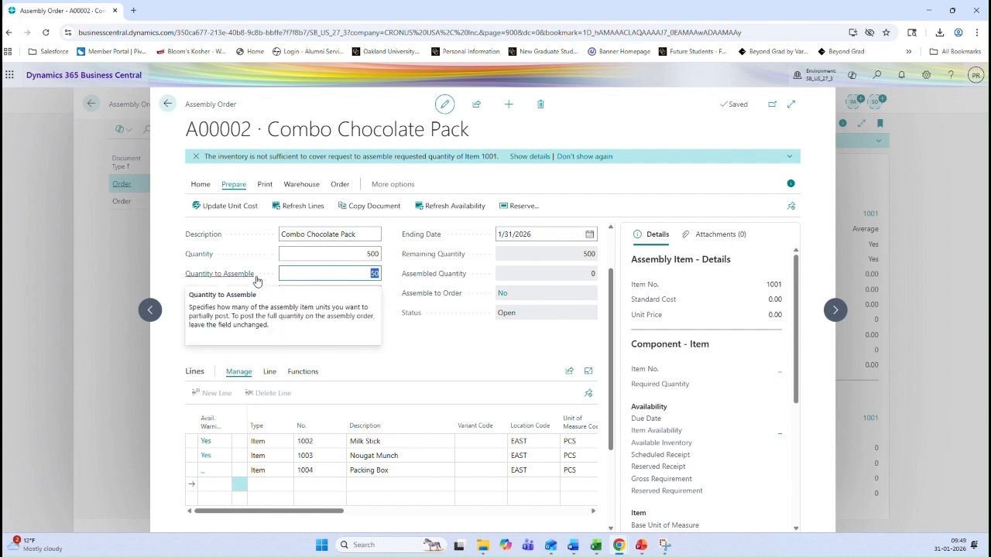
pyautogui.click(333, 255)
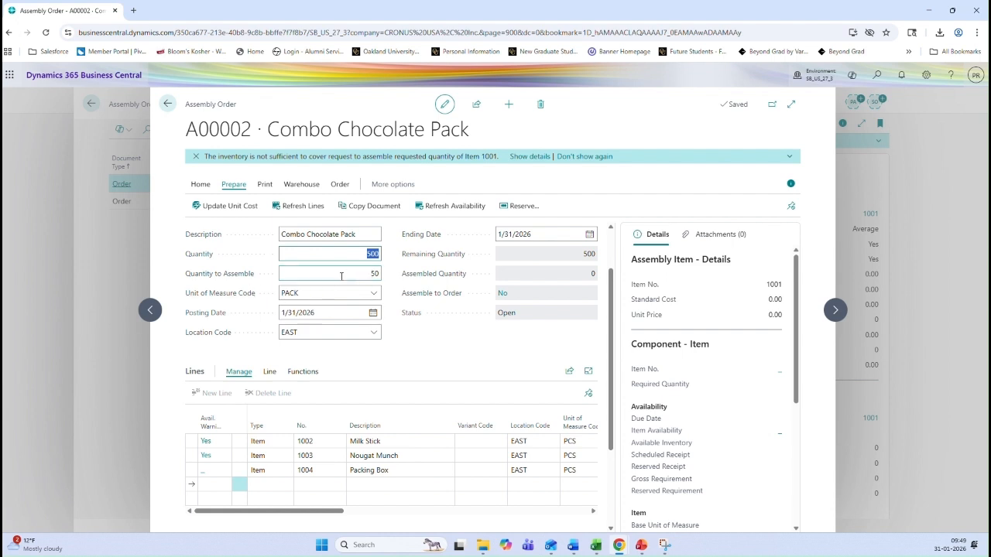
pyautogui.click(353, 272)
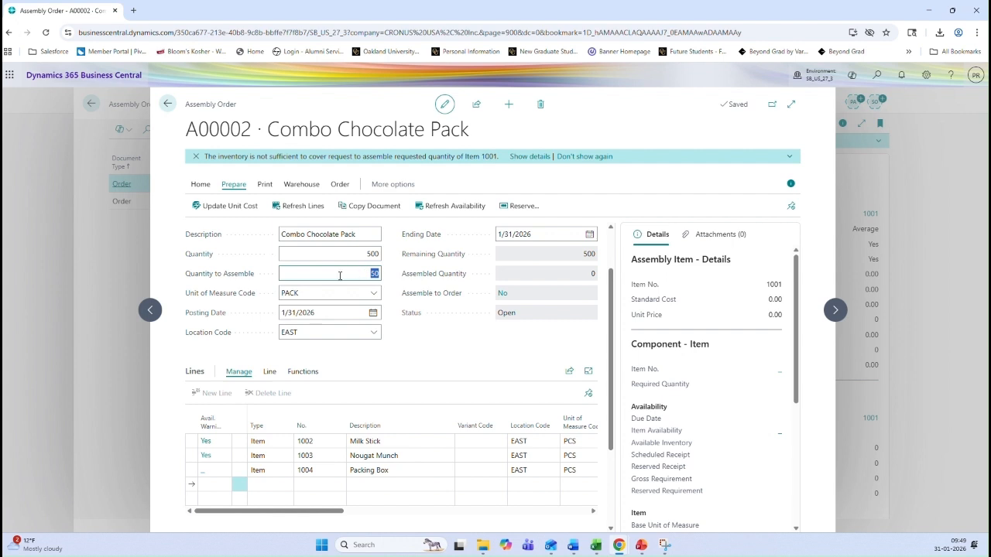
pyautogui.click(356, 275)
pyautogui.doubleClick(364, 250)
pyautogui.write('1')
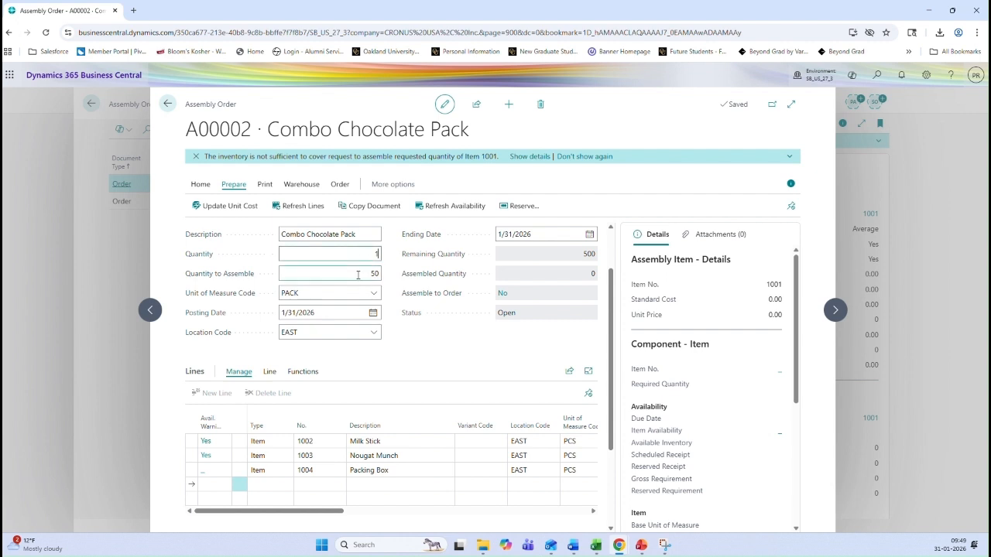
pyautogui.write('0')
pyautogui.press('Tab')
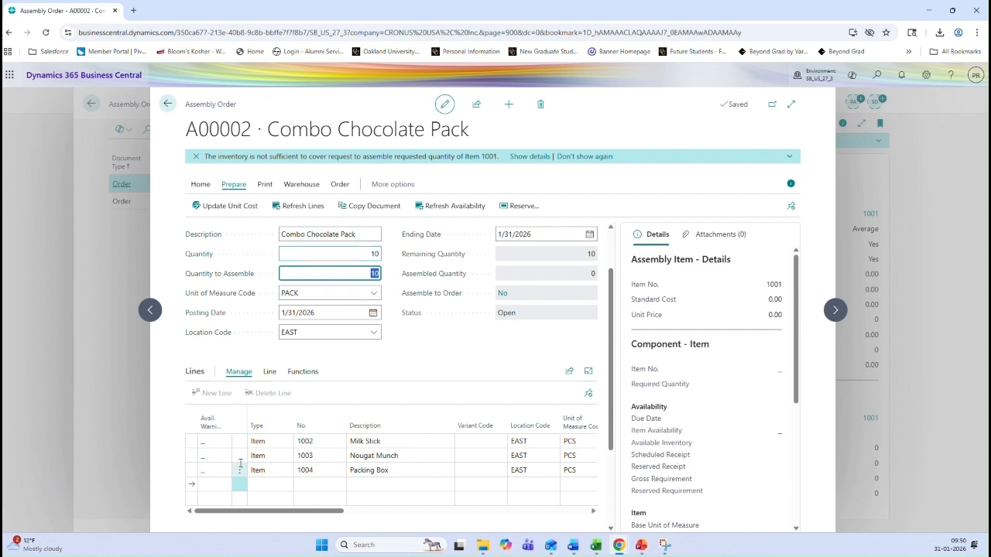
# Check the component lines' quantities and costs, and update the unit cost of the assembly order.
pyautogui.moveTo(249, 513); pyautogui.dragTo(365, 517)
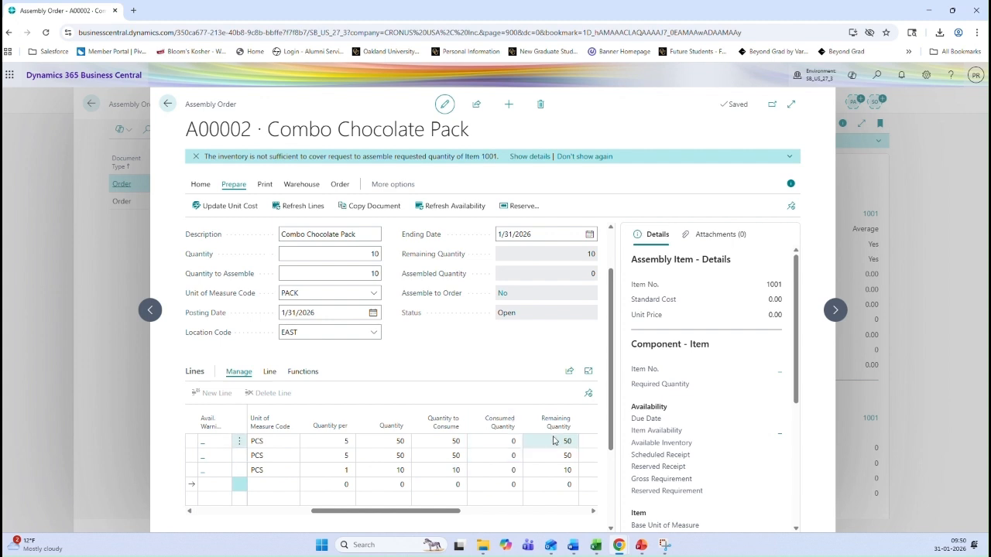
pyautogui.moveTo(458, 511); pyautogui.dragTo(512, 515)
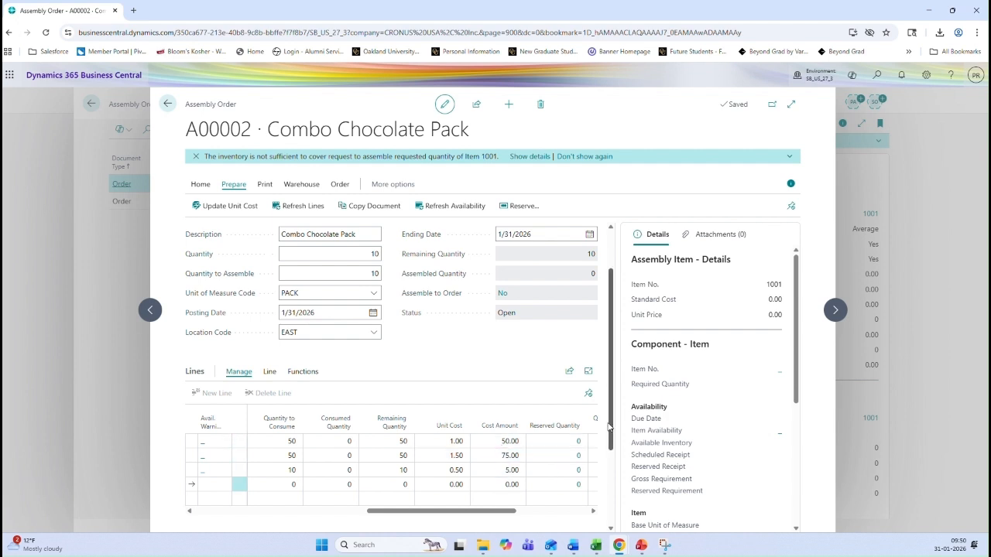
pyautogui.scroll(-2, 604, 464)
pyautogui.scroll(3, 602, 508)
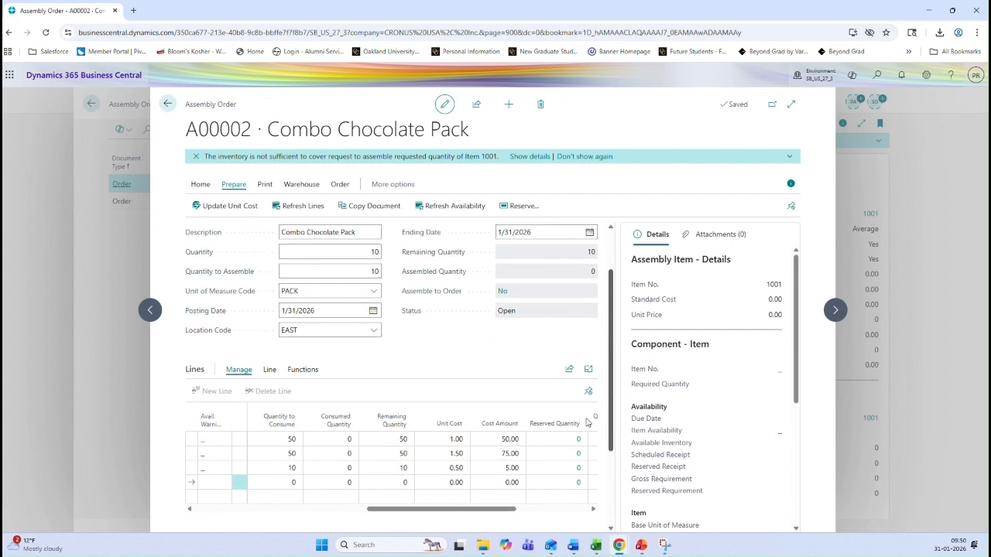
pyautogui.scroll(-2, 588, 462)
pyautogui.scroll(-2, 589, 464)
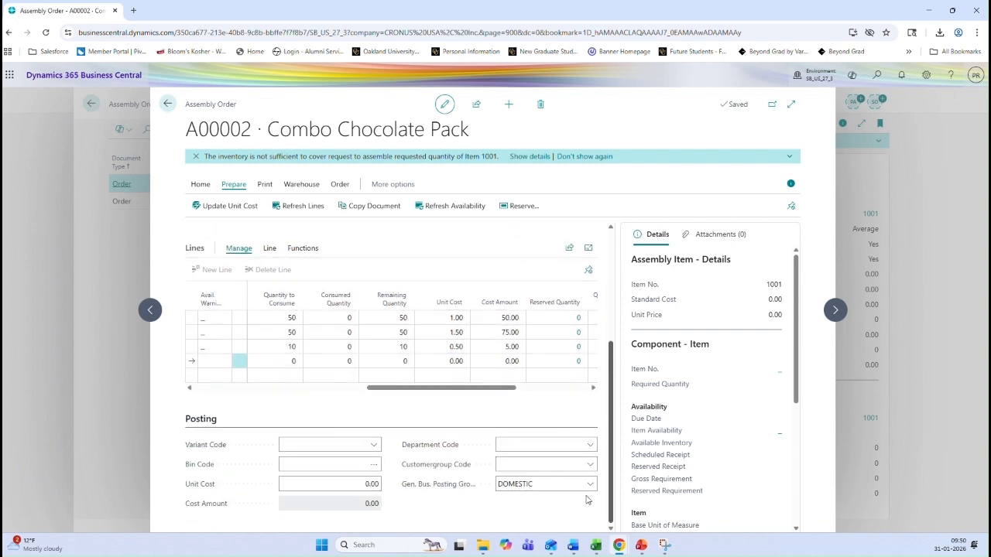
pyautogui.click(229, 206)
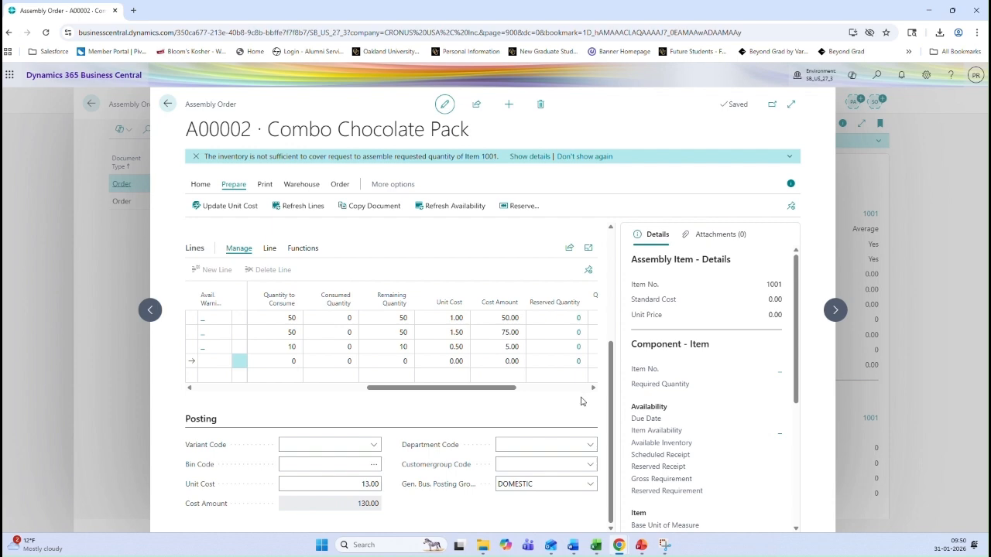
pyautogui.scroll(3, 611, 391)
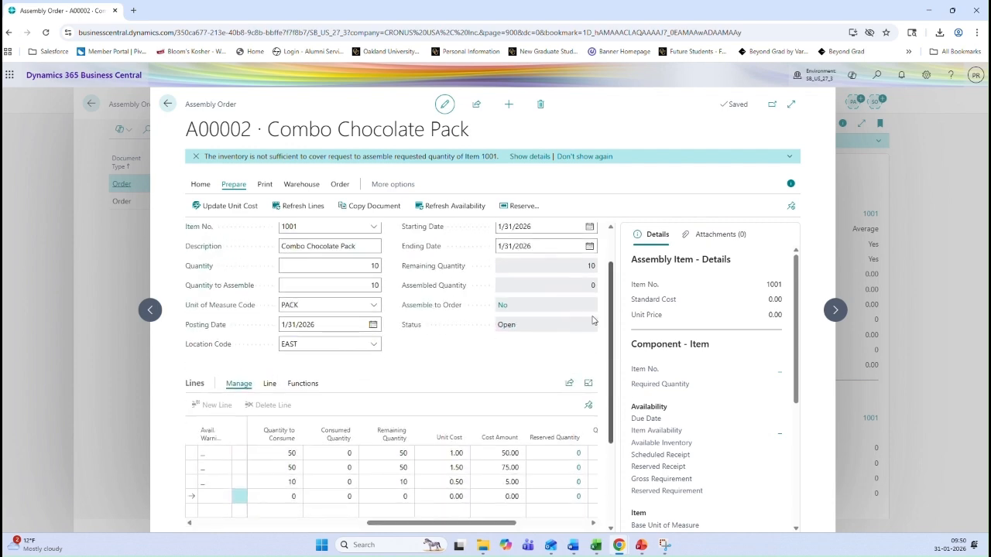
pyautogui.scroll(-3, 603, 393)
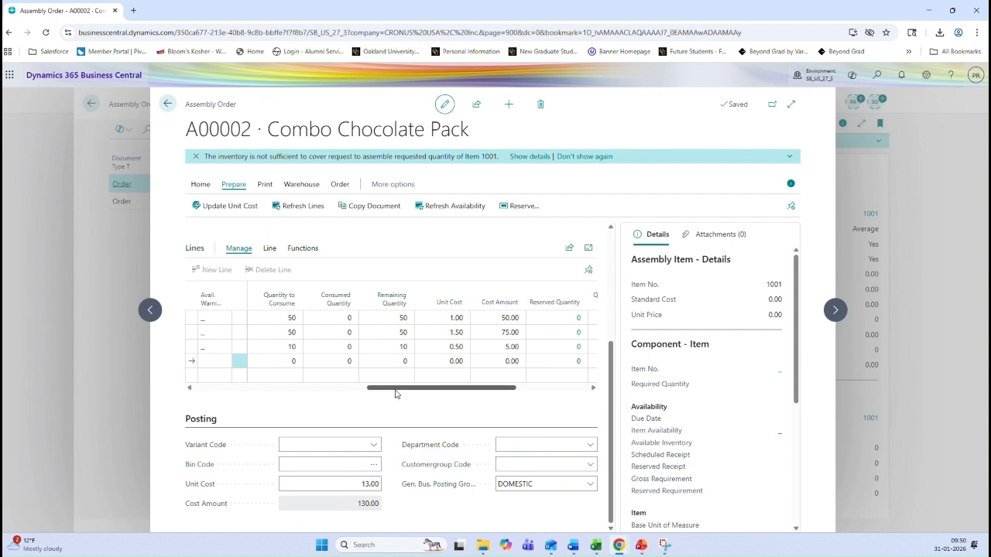
# Preview the posting of the assembly order and close the Error Messages page.
pyautogui.moveTo(393, 389); pyautogui.dragTo(200, 387)
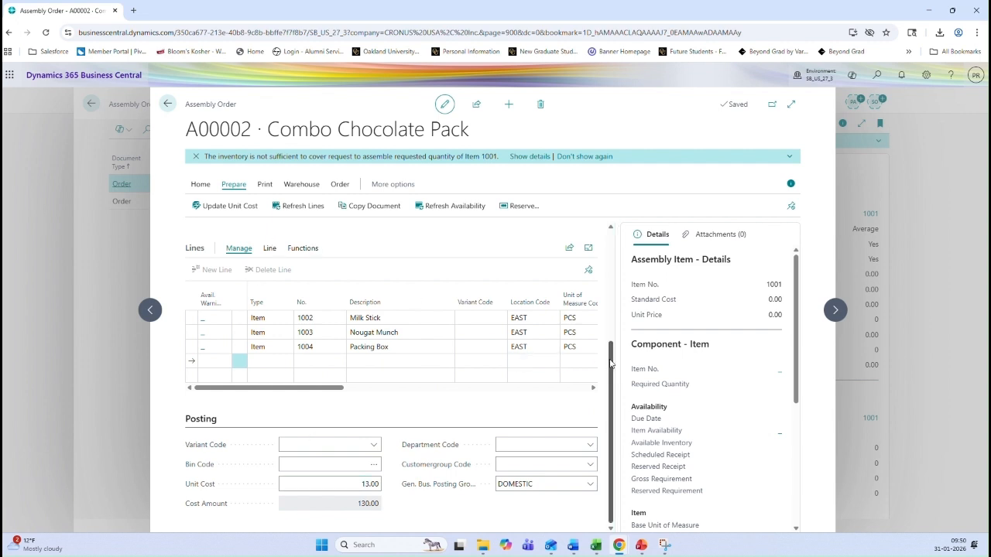
pyautogui.scroll(3, 610, 363)
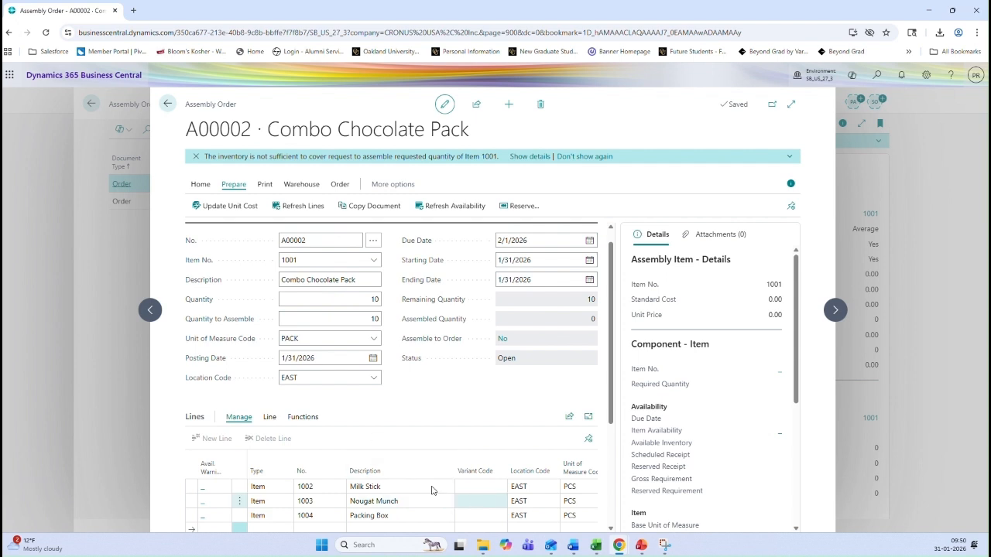
pyautogui.click(201, 184)
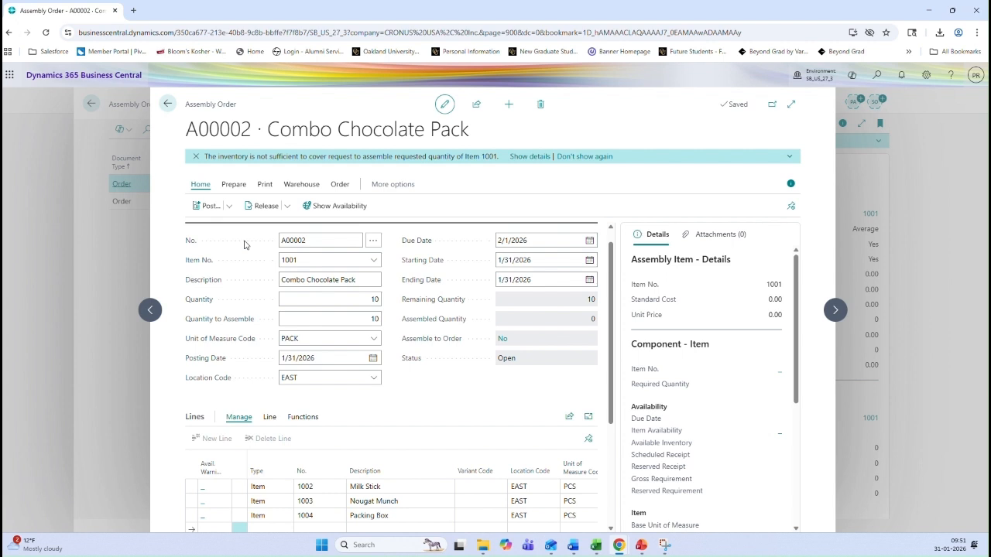
pyautogui.click(230, 206)
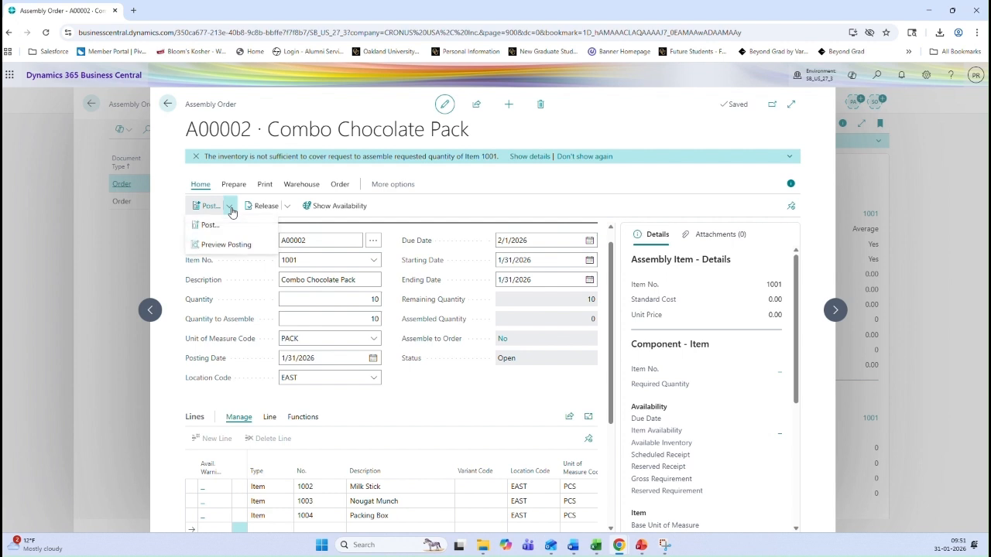
pyautogui.click(225, 252)
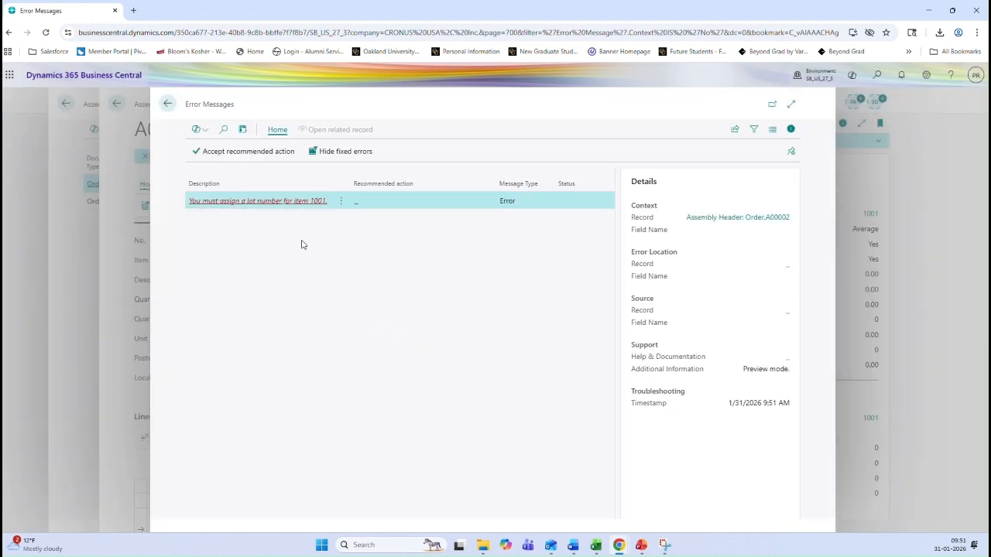
pyautogui.press('Escape')
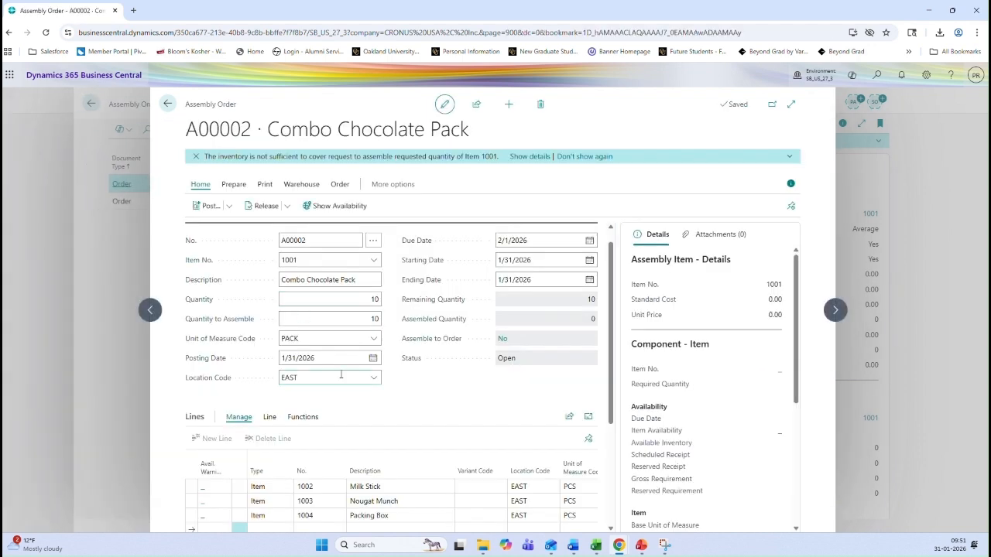
pyautogui.click(302, 261)
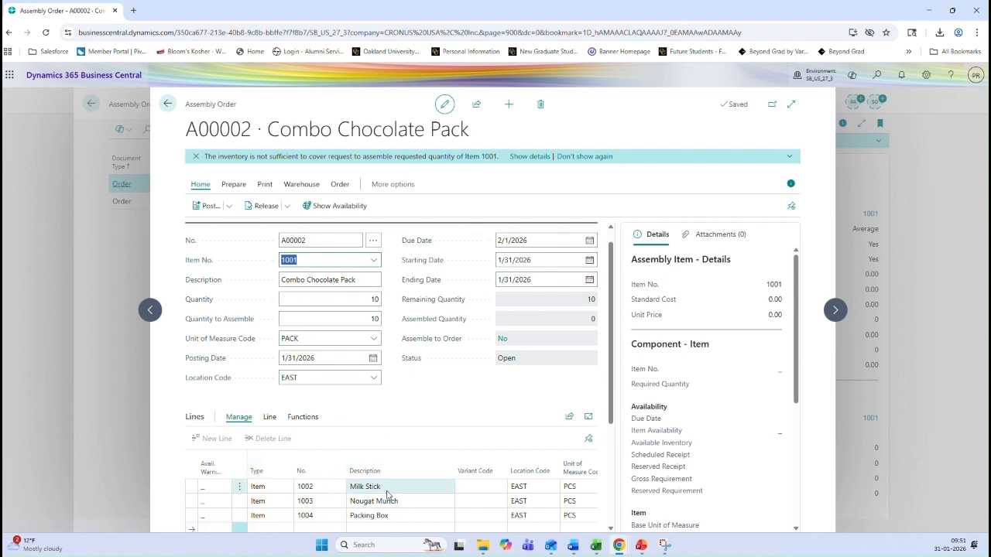
pyautogui.scroll(-1, 542, 440)
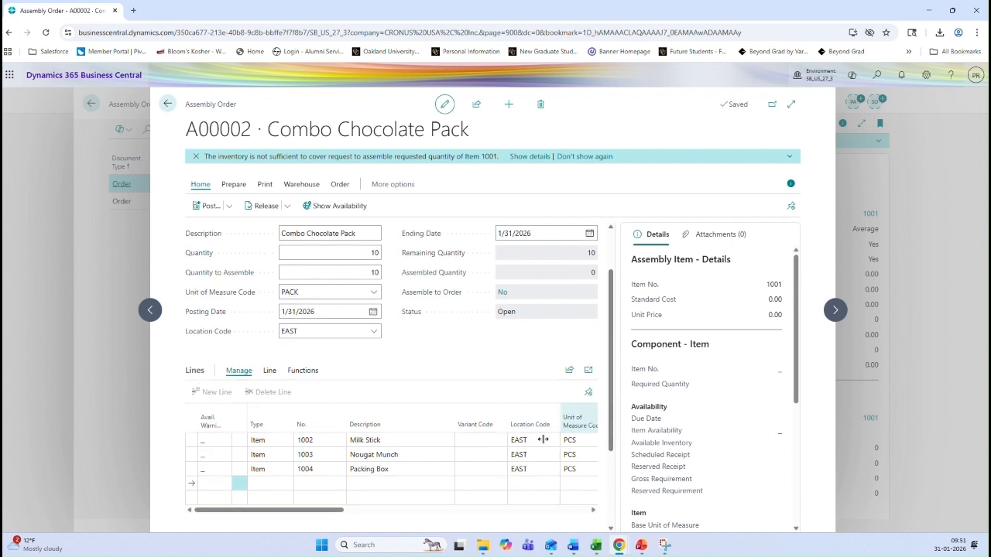
# Assign a new lot number to all 10 packs in the item tracking lines of the assembly order header.
pyautogui.moveTo(328, 515); pyautogui.dragTo(402, 514)
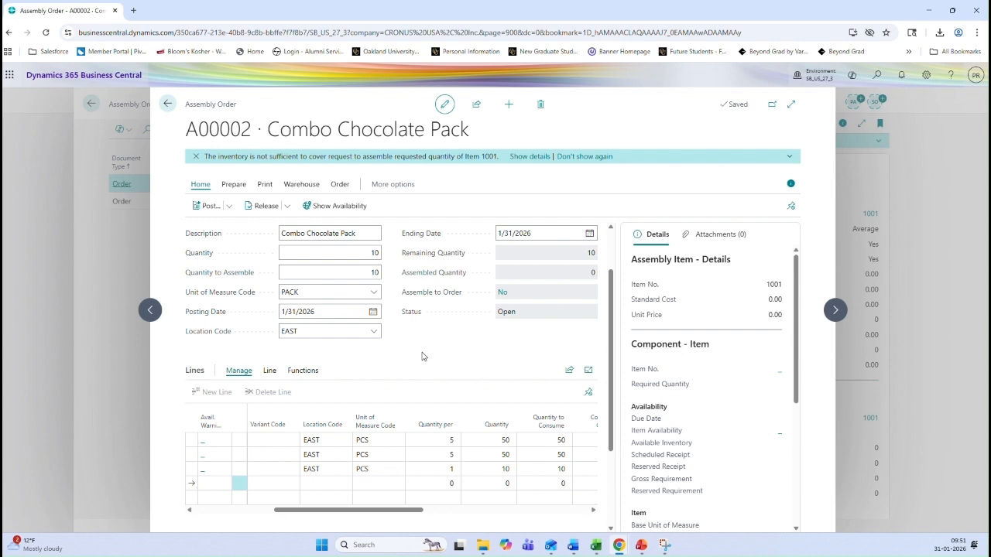
pyautogui.click(295, 186)
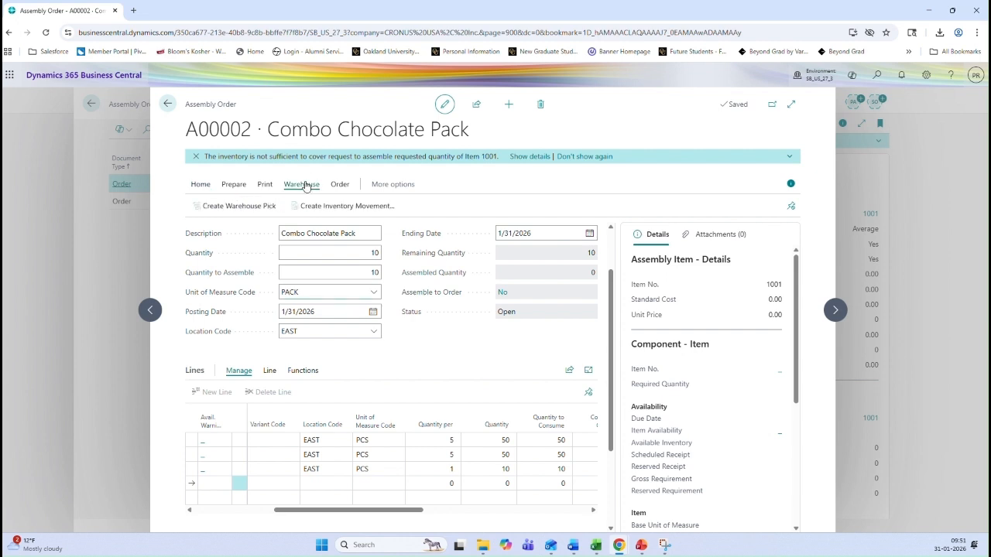
pyautogui.click(266, 186)
pyautogui.click(233, 185)
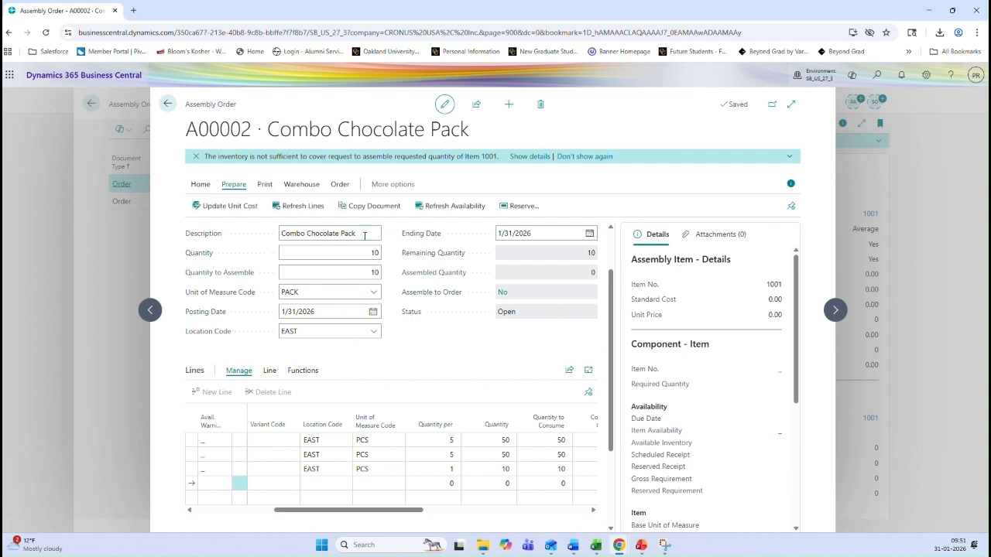
pyautogui.click(340, 185)
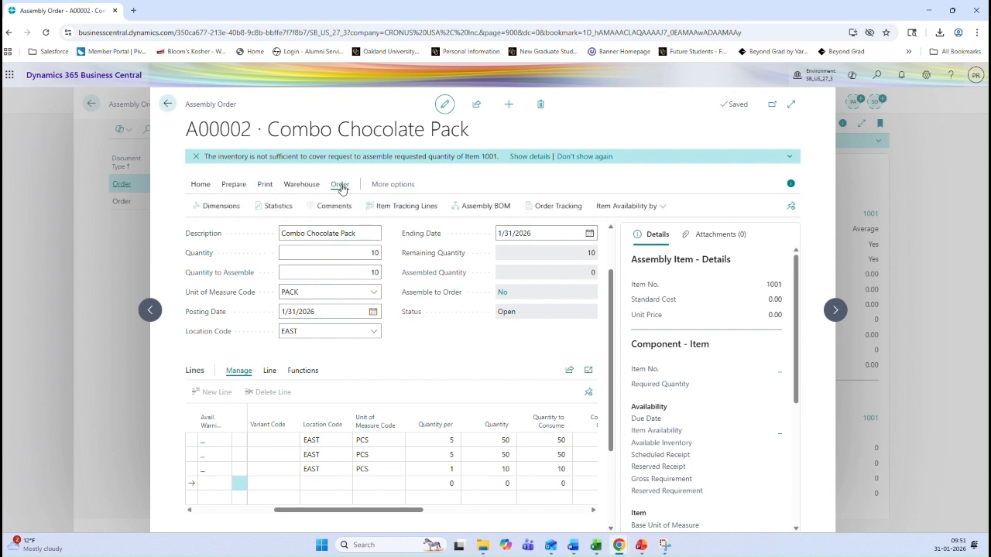
pyautogui.click(405, 207)
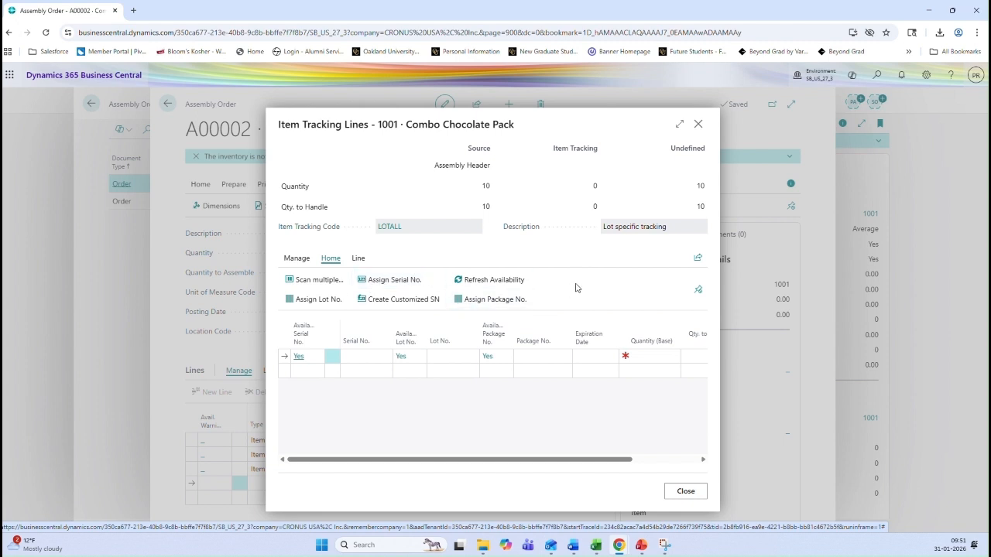
pyautogui.click(315, 308)
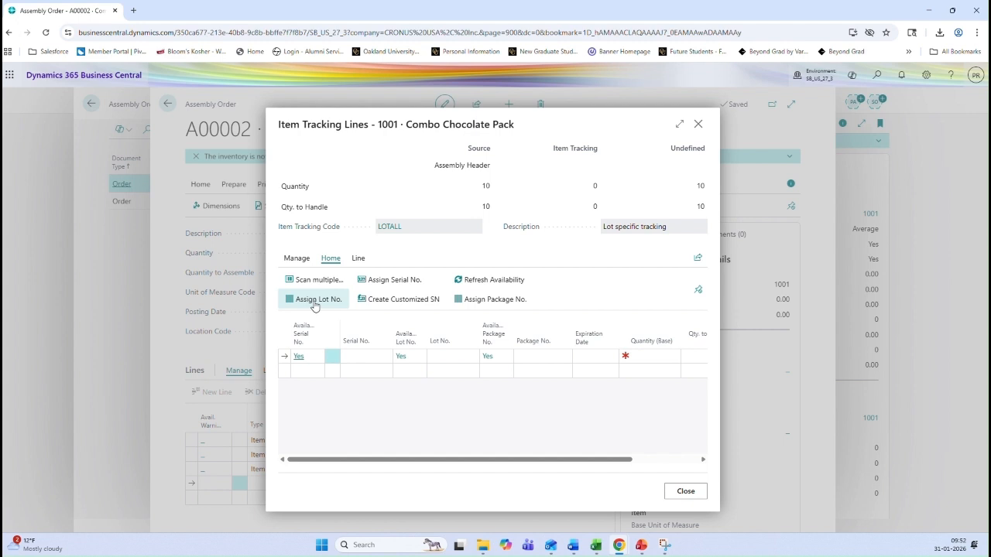
pyautogui.click(314, 305)
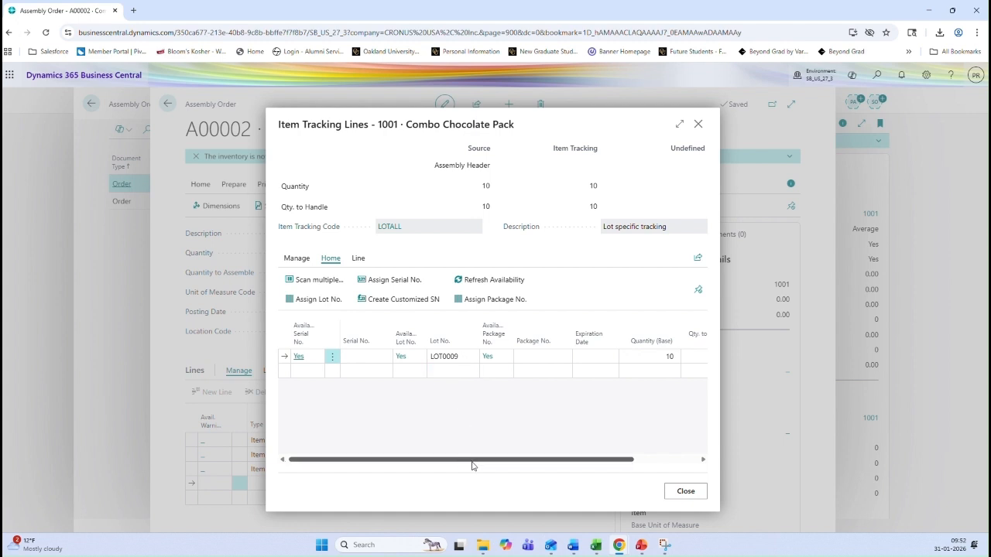
pyautogui.moveTo(470, 461); pyautogui.dragTo(538, 462)
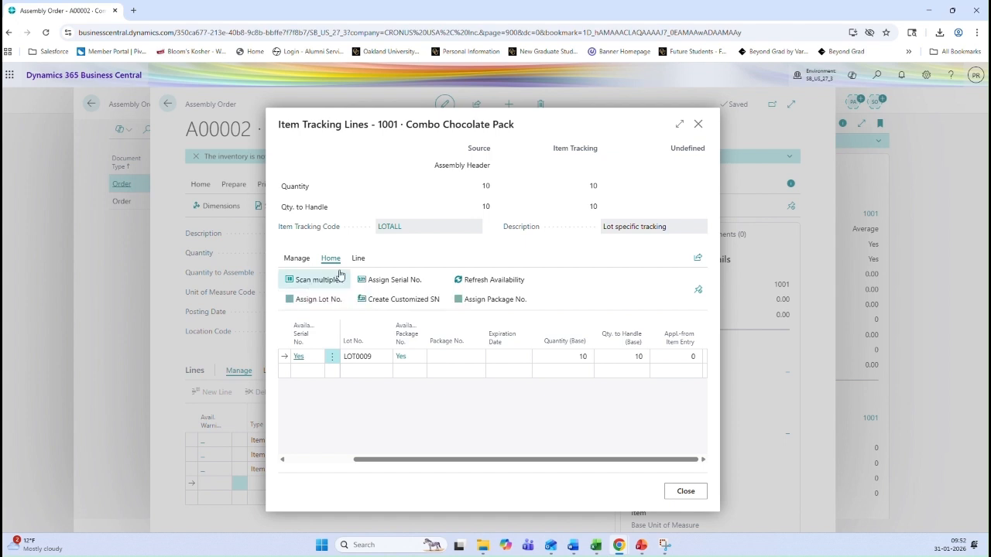
pyautogui.click(677, 494)
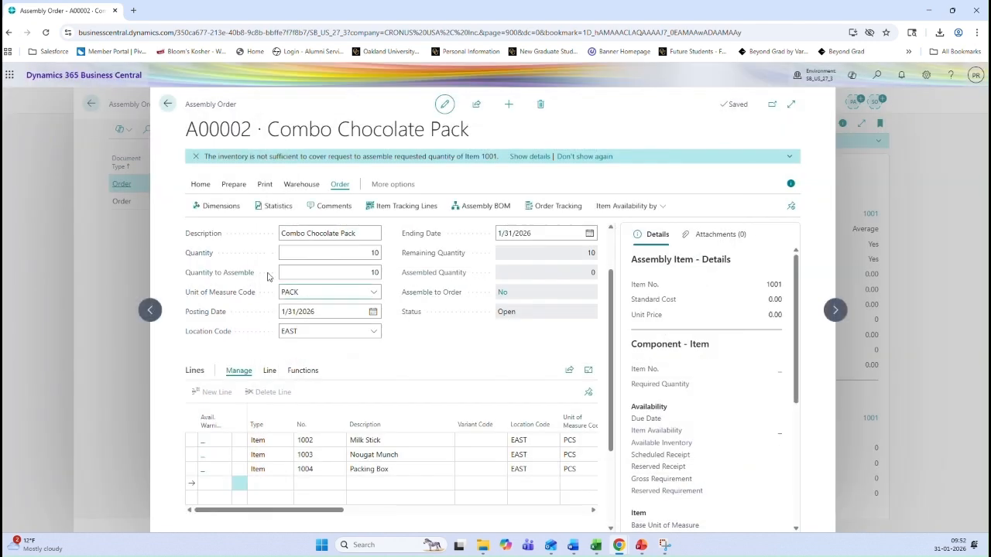
# Preview the posting of the assembly order and examine the accounts and amounts of the G/L entries.
pyautogui.click(200, 184)
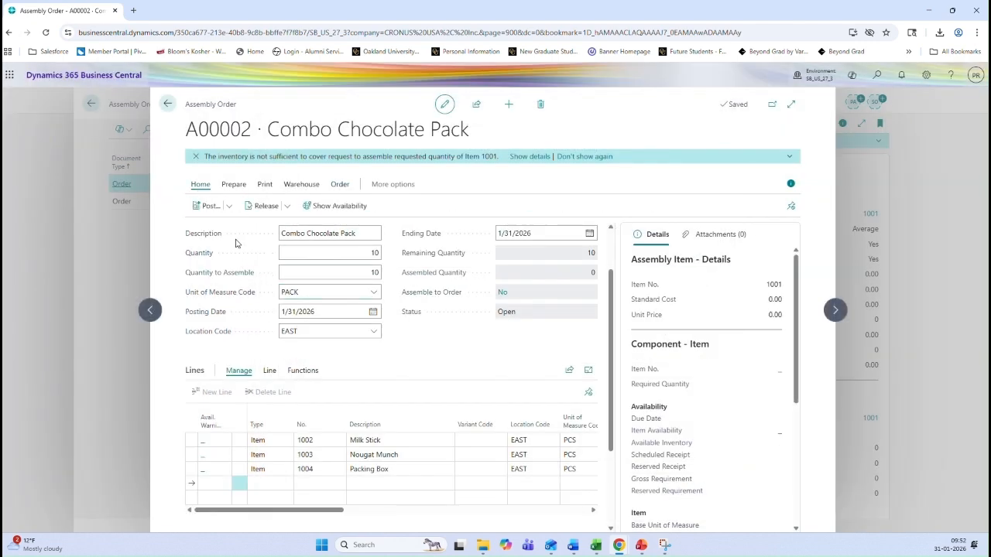
pyautogui.click(229, 205)
pyautogui.click(223, 246)
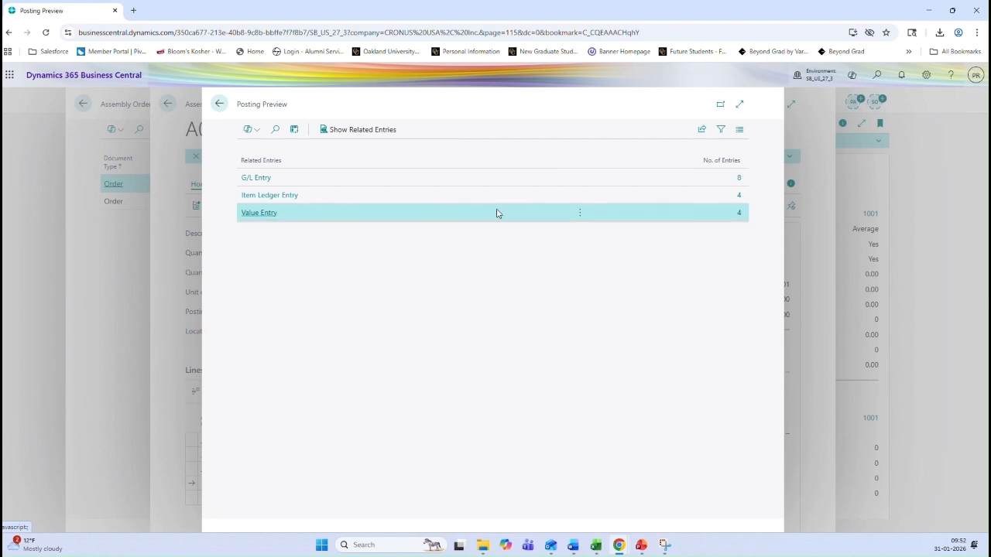
pyautogui.click(738, 179)
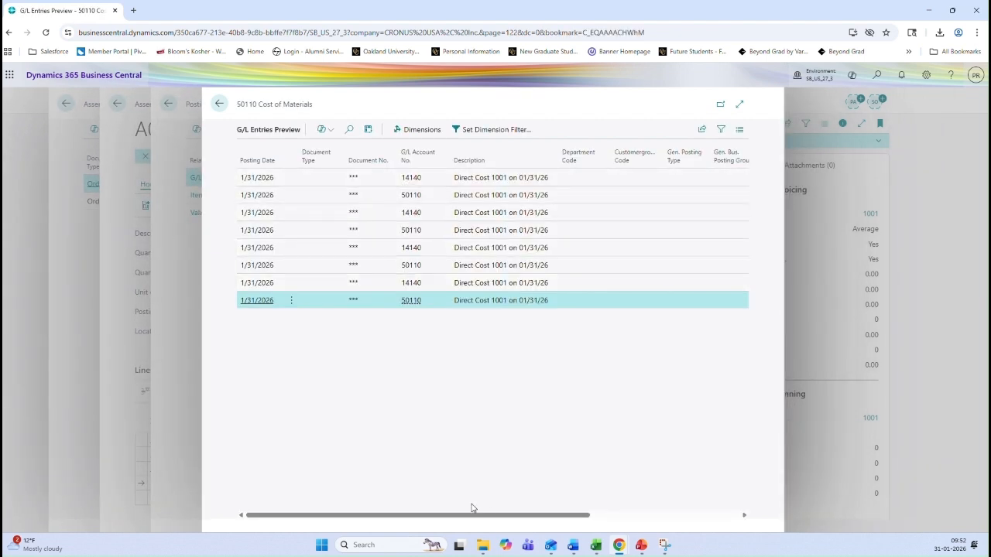
pyautogui.moveTo(469, 515); pyautogui.dragTo(631, 508)
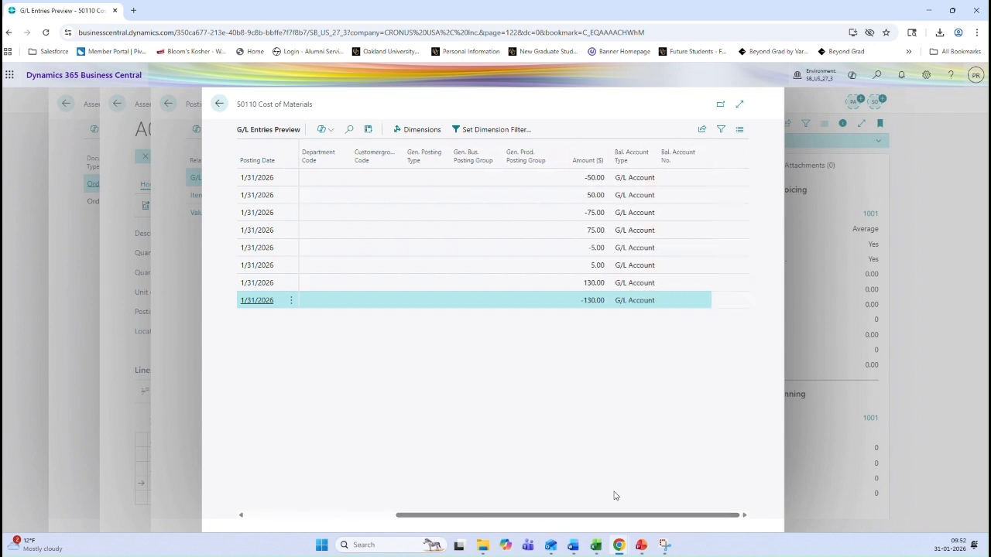
pyautogui.press('Escape')
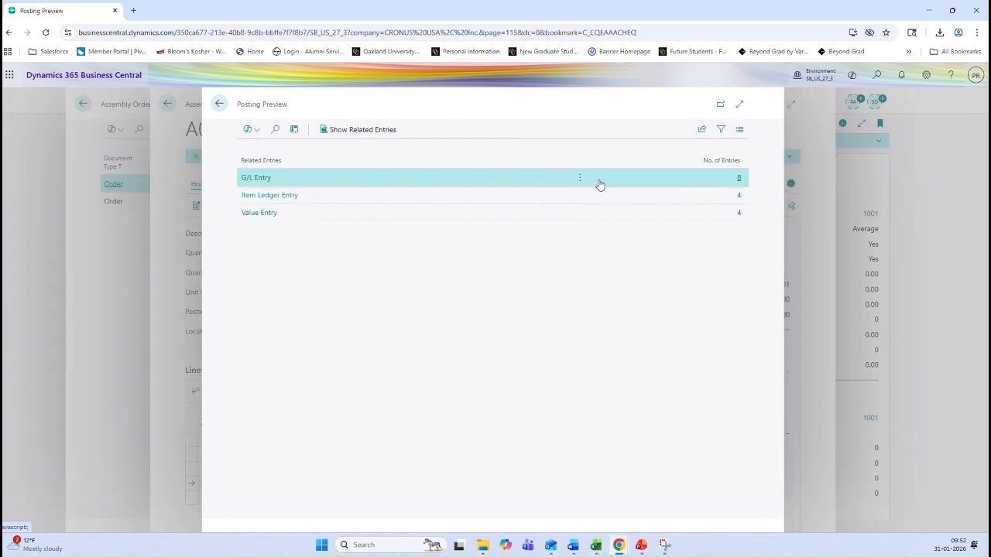
# Examine the item ledger entries in the posting preview, widening the Entry Type column, and return to the assembly order.
pyautogui.click(740, 195)
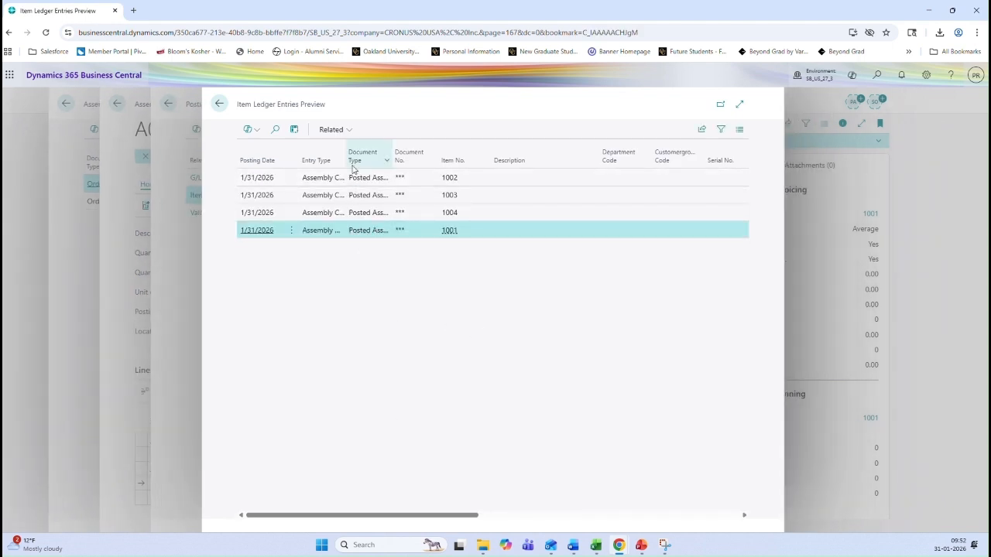
pyautogui.moveTo(345, 153); pyautogui.dragTo(444, 165)
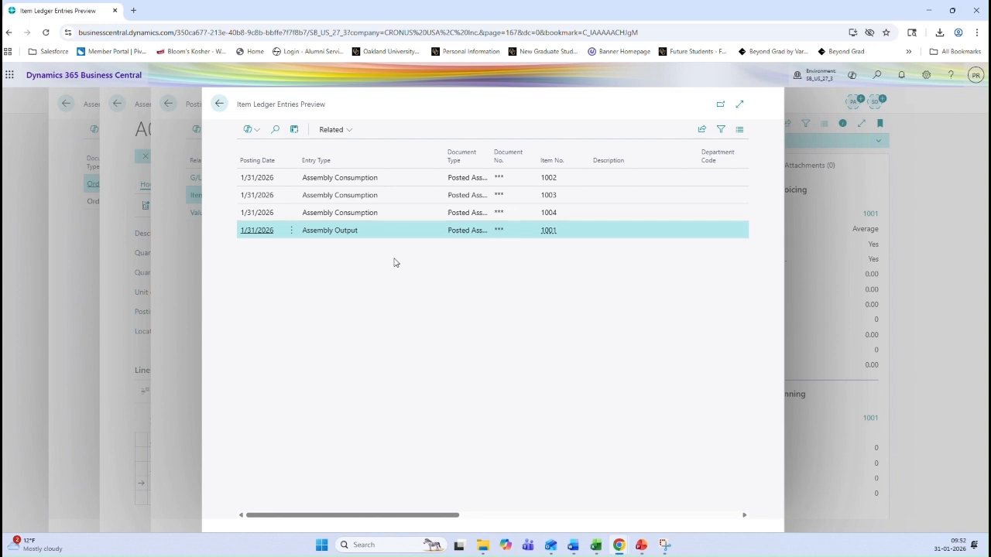
pyautogui.moveTo(435, 515); pyautogui.dragTo(623, 508)
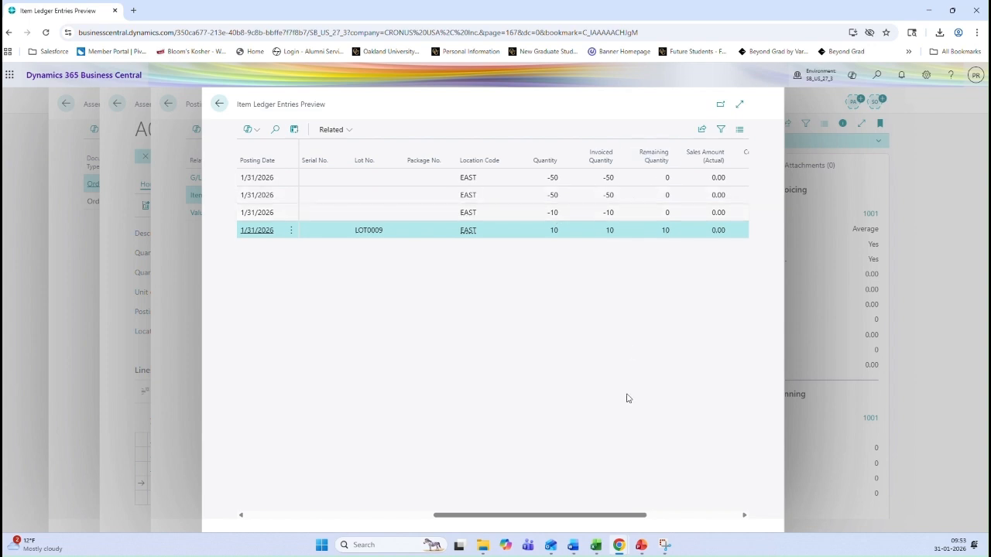
pyautogui.moveTo(593, 514); pyautogui.dragTo(686, 510)
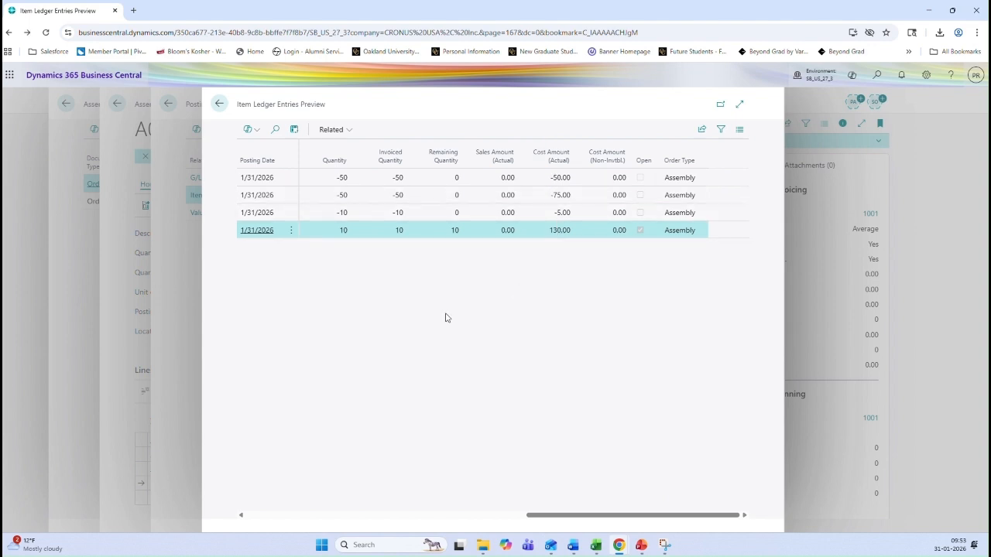
pyautogui.press('Escape')
pyautogui.press('Escape')
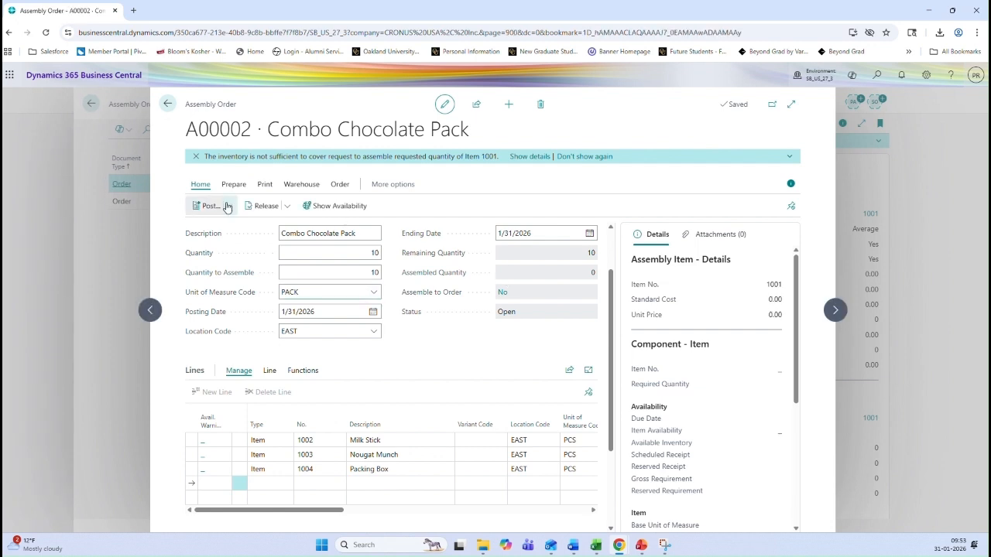
# Preview the posting again, look through the value entries, and return to the assembly order.
pyautogui.click(229, 206)
pyautogui.click(224, 244)
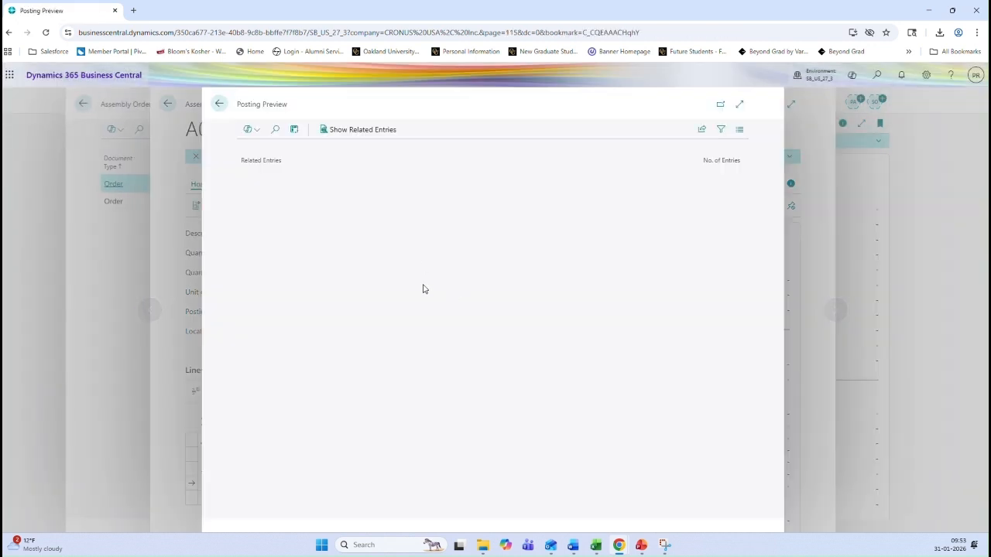
pyautogui.click(736, 215)
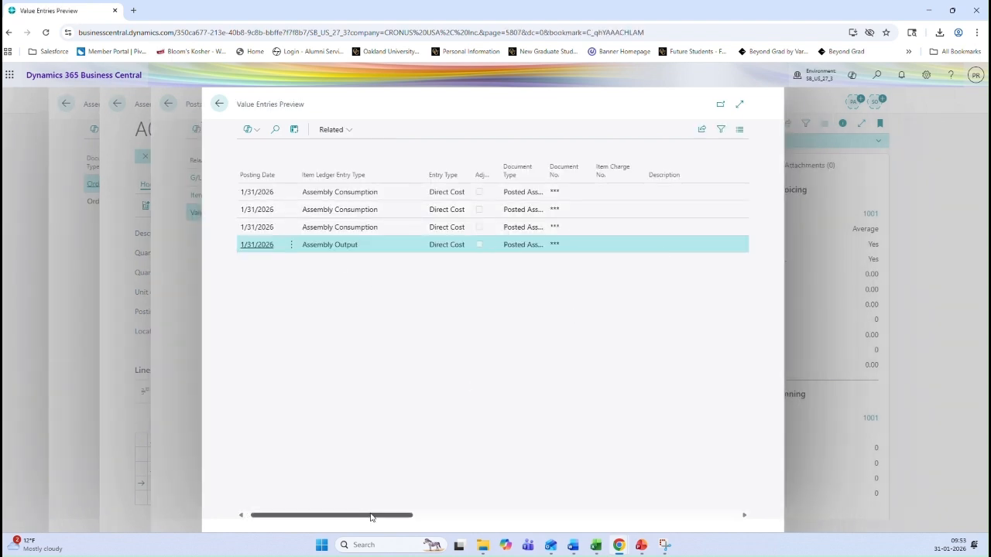
pyautogui.moveTo(371, 516); pyautogui.dragTo(576, 409)
pyautogui.press('Escape')
pyautogui.press('Escape')
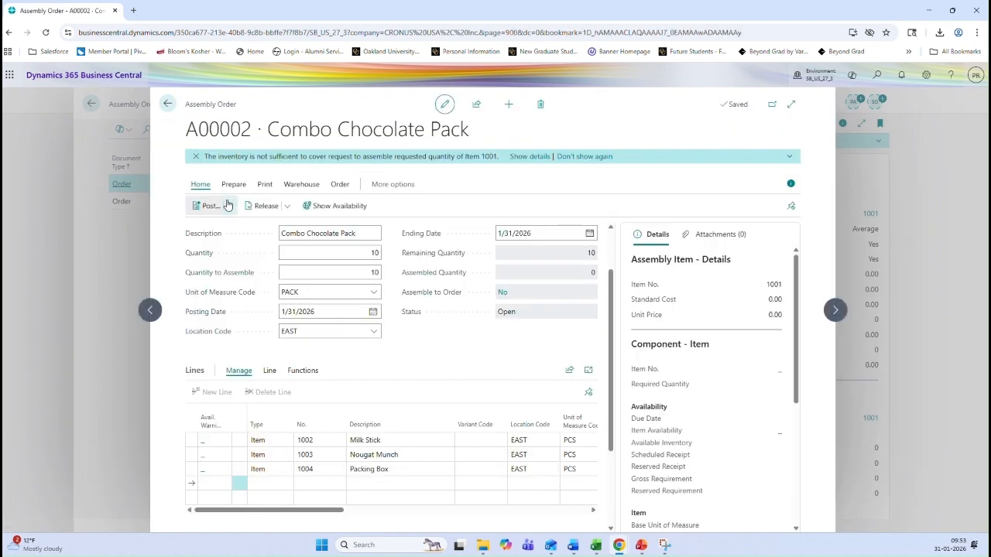
# Post the assembly order for Combo Chocolate Pack.
pyautogui.click(229, 206)
pyautogui.click(208, 231)
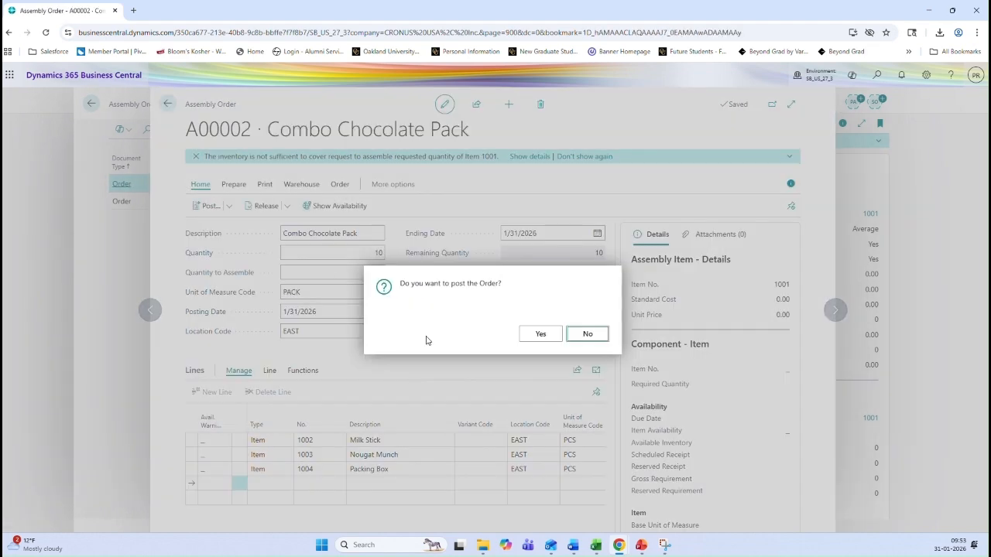
pyautogui.click(539, 334)
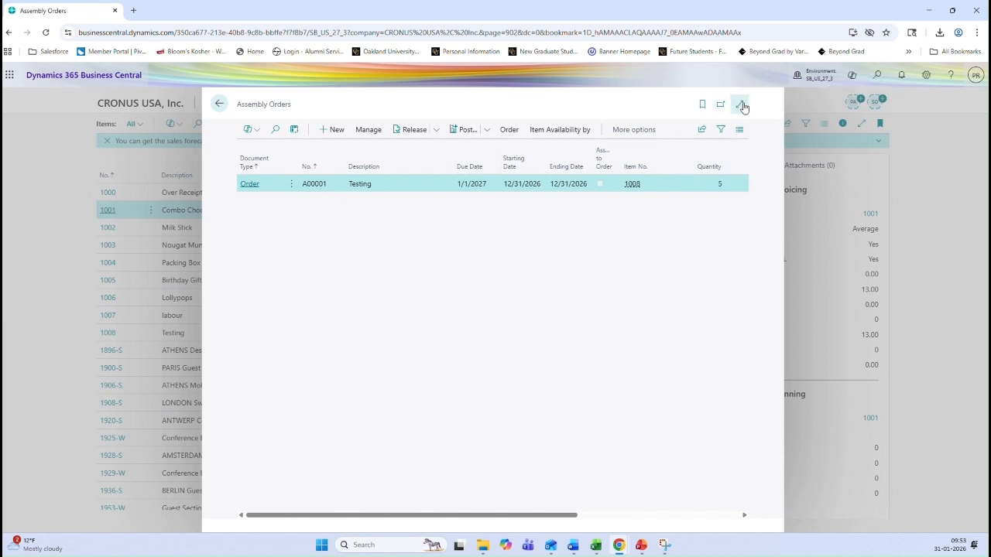
# Filter the Item Ledger Entries to posting date 1/31/2026 and review the assembly entries' quantities and cost amounts.
pyautogui.click(877, 74)
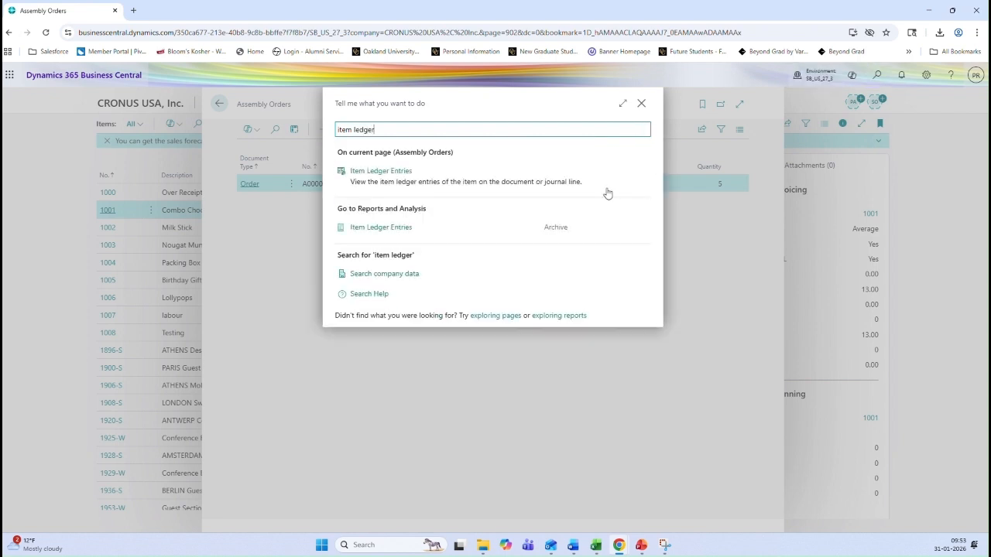
pyautogui.click(379, 229)
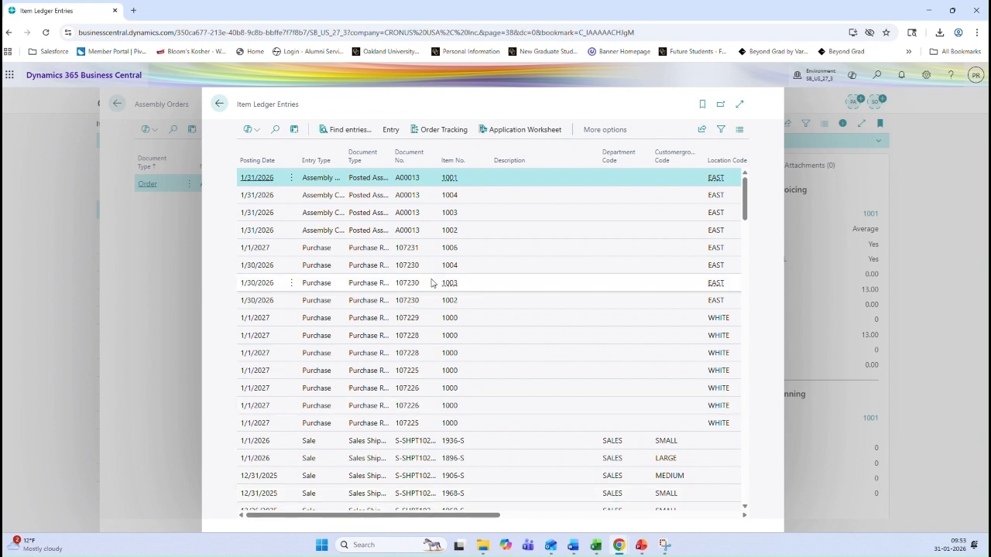
pyautogui.moveTo(416, 515)
pyautogui.mouseDown()
pyautogui.moveTo(554, 519)
pyautogui.moveTo(422, 520)
pyautogui.mouseUp()
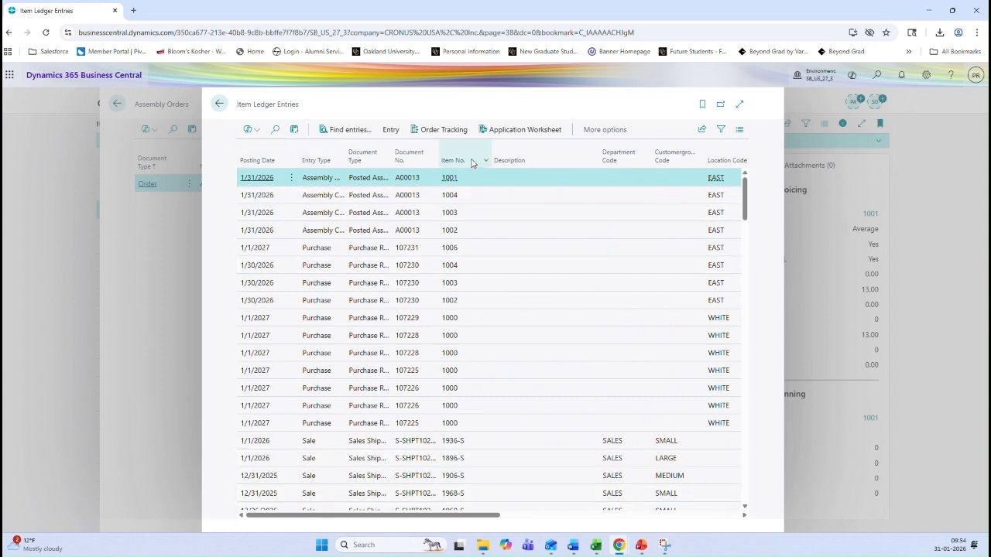
pyautogui.click(278, 164)
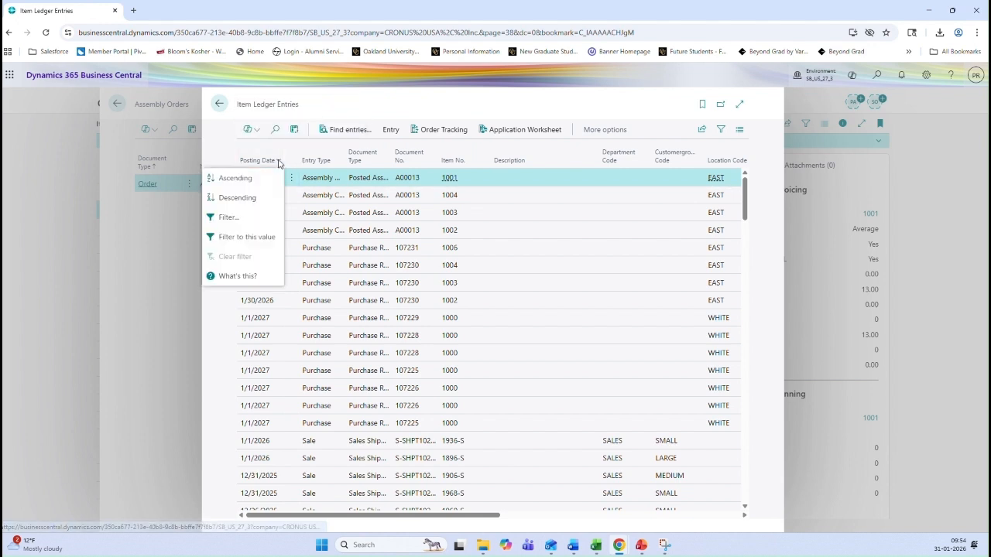
pyautogui.click(242, 234)
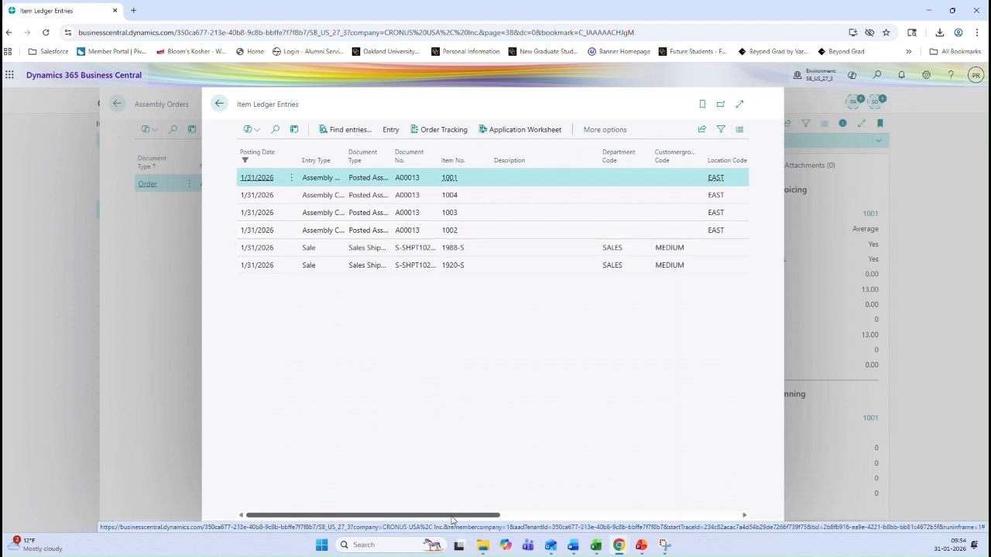
pyautogui.moveTo(453, 516); pyautogui.dragTo(626, 515)
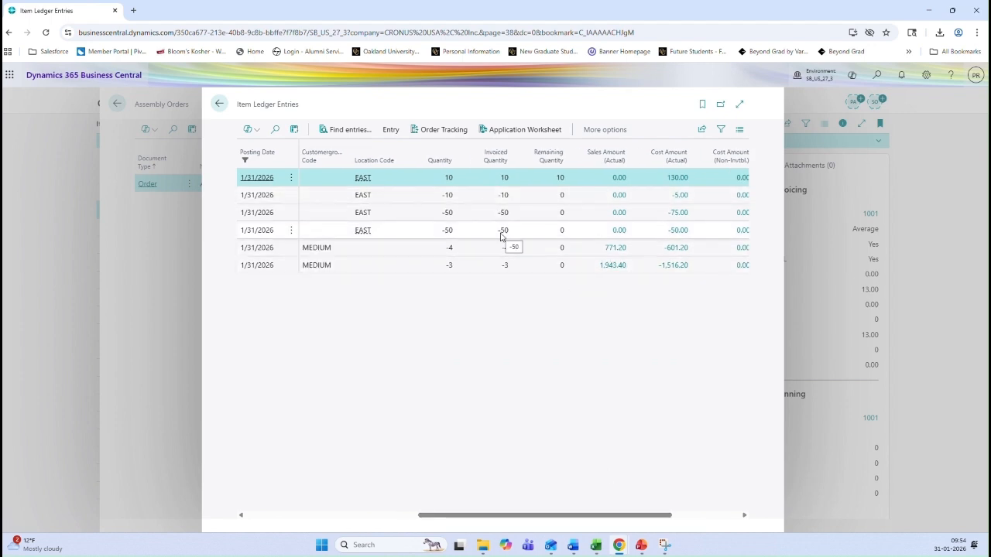
pyautogui.moveTo(588, 515); pyautogui.dragTo(656, 516)
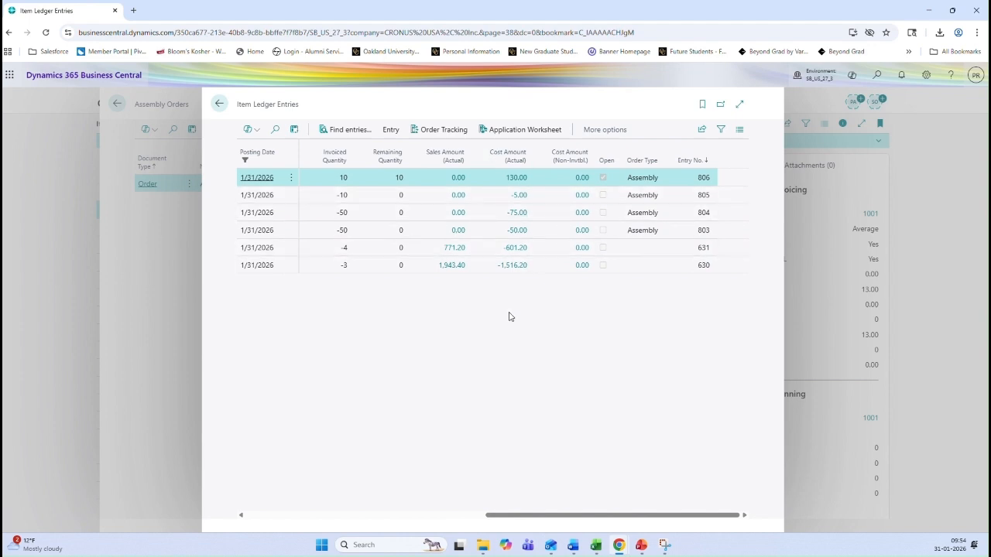
pyautogui.press('Escape')
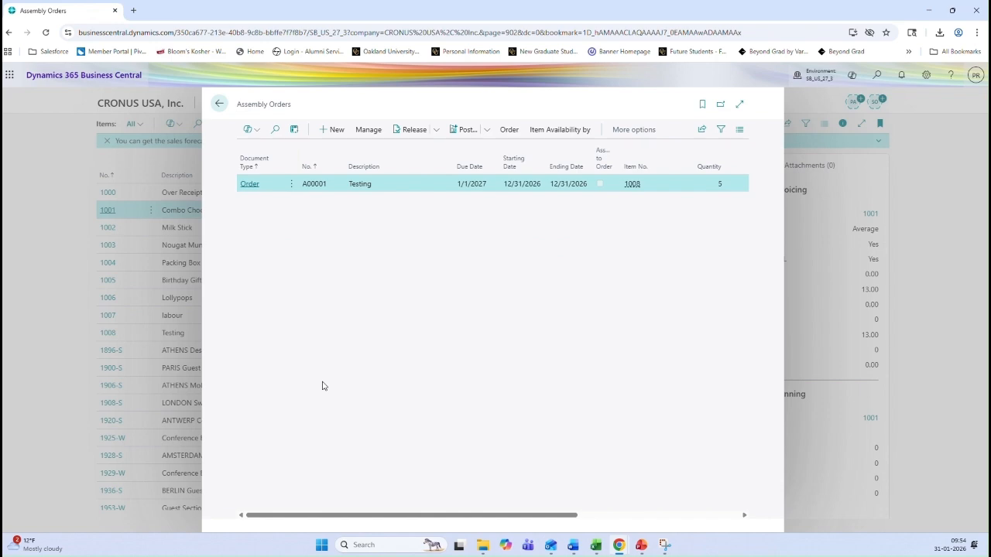
# Open the item card of 1001 Combo Chocolate Pack from the items list and check its inventory and cost details.
pyautogui.press('Escape')
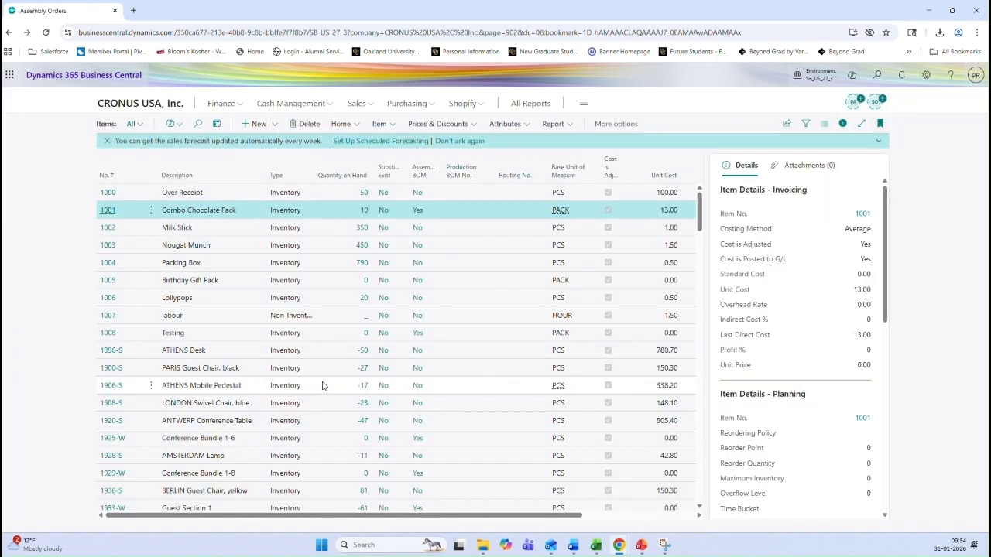
pyautogui.click(102, 211)
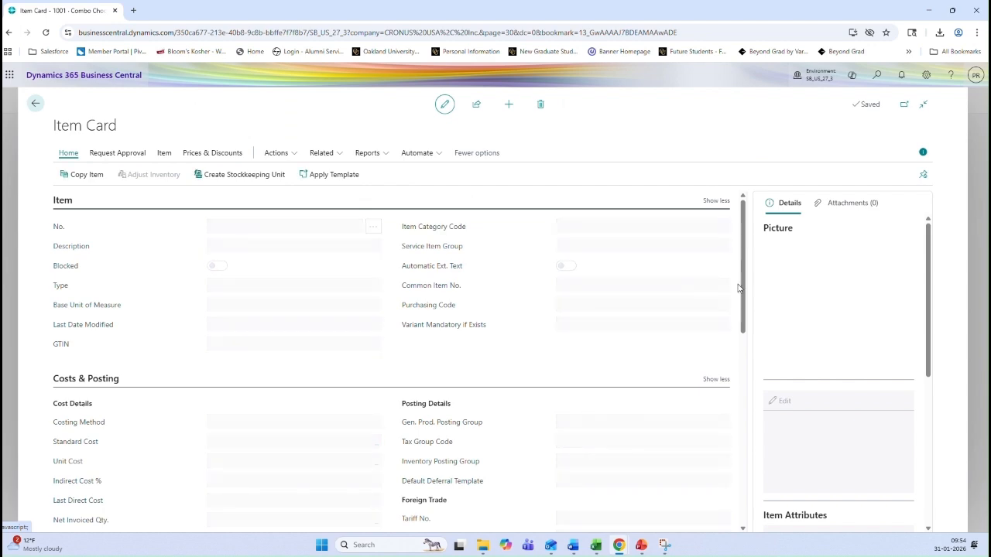
pyautogui.moveTo(741, 283); pyautogui.dragTo(705, 301)
pyautogui.scroll(2, 706, 300)
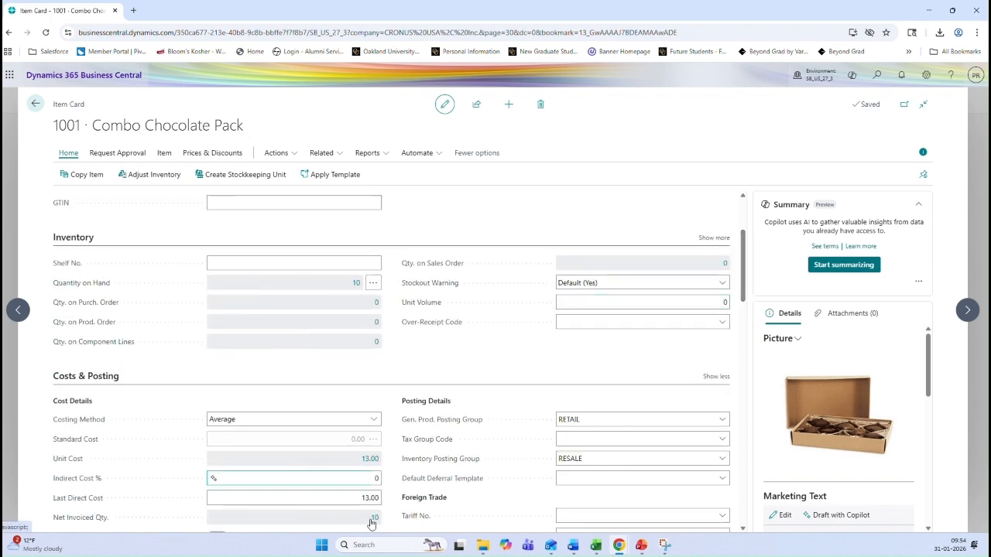
# Examine the average cost calculation behind the unit cost of 1001 Combo Chocolate Pack, including the actual cost amount, and return to the item card.
pyautogui.click(371, 461)
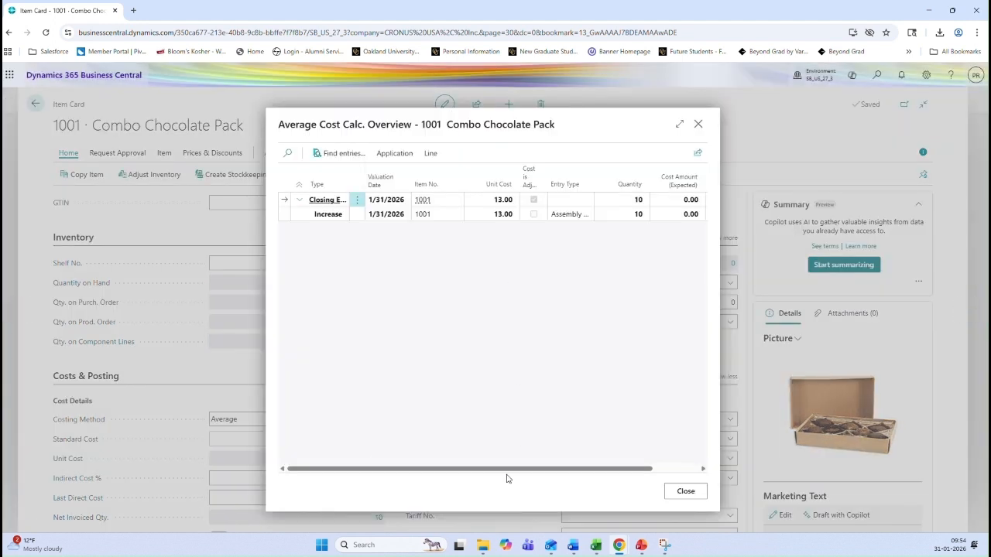
pyautogui.moveTo(522, 469); pyautogui.dragTo(574, 467)
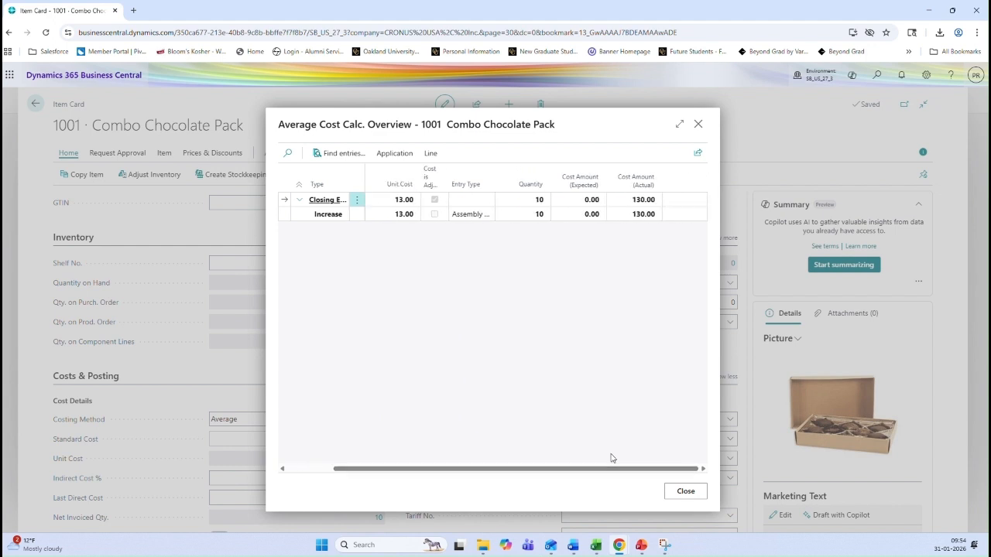
pyautogui.click(698, 124)
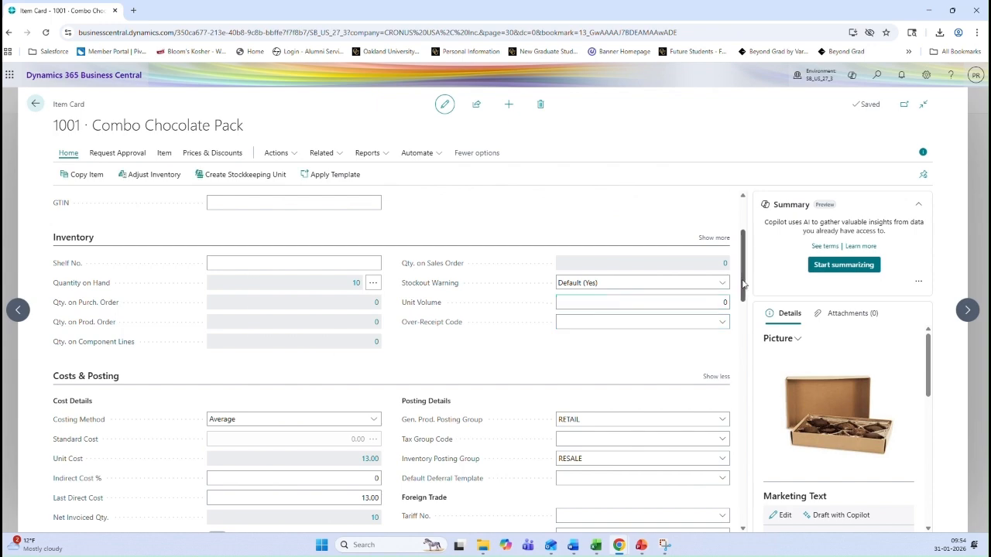
pyautogui.scroll(-3, 739, 287)
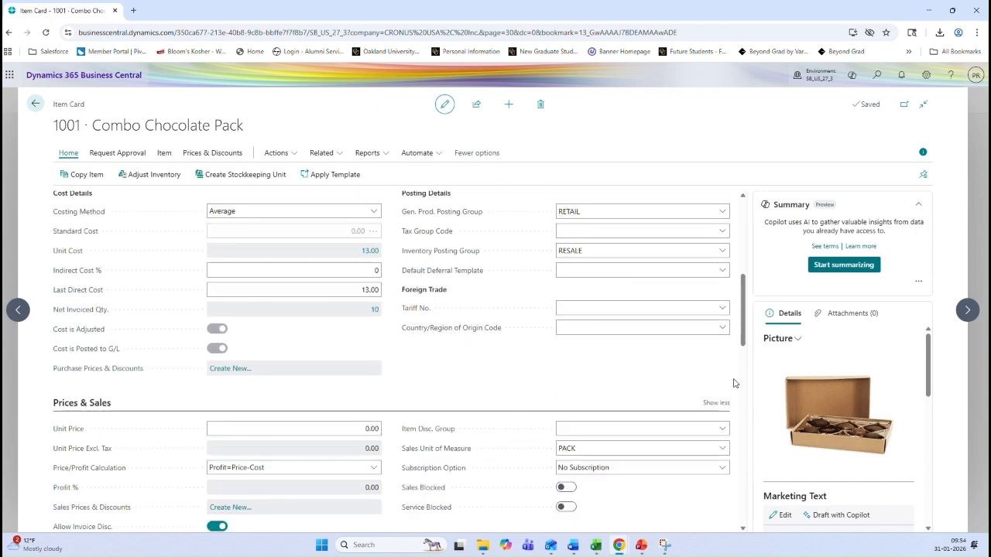
# Switch to the Assembly Deatils workbook in Excel and compare the Combo Chocolate Pack total with its component costs, ending at Example 2's Labour line.
pyautogui.click(595, 545)
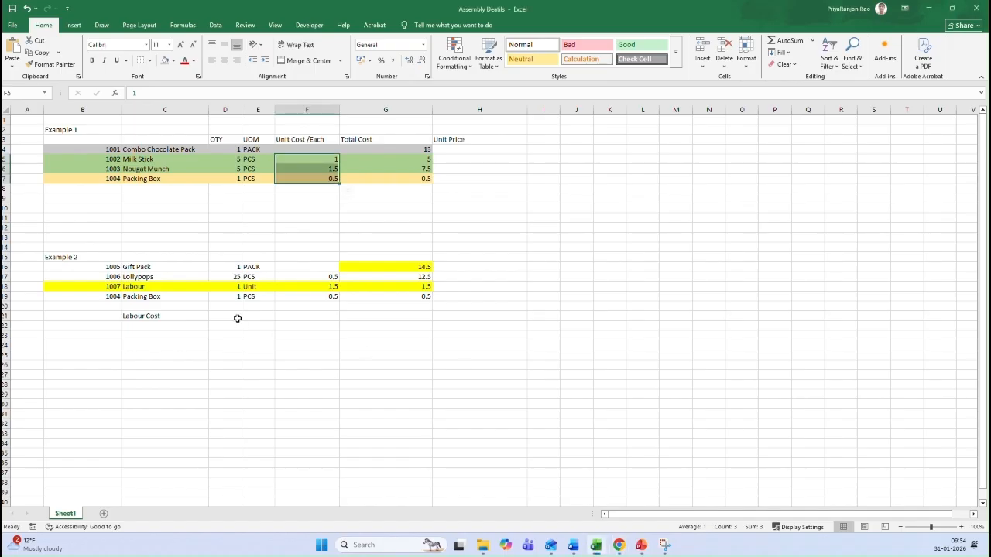
pyautogui.click(408, 147)
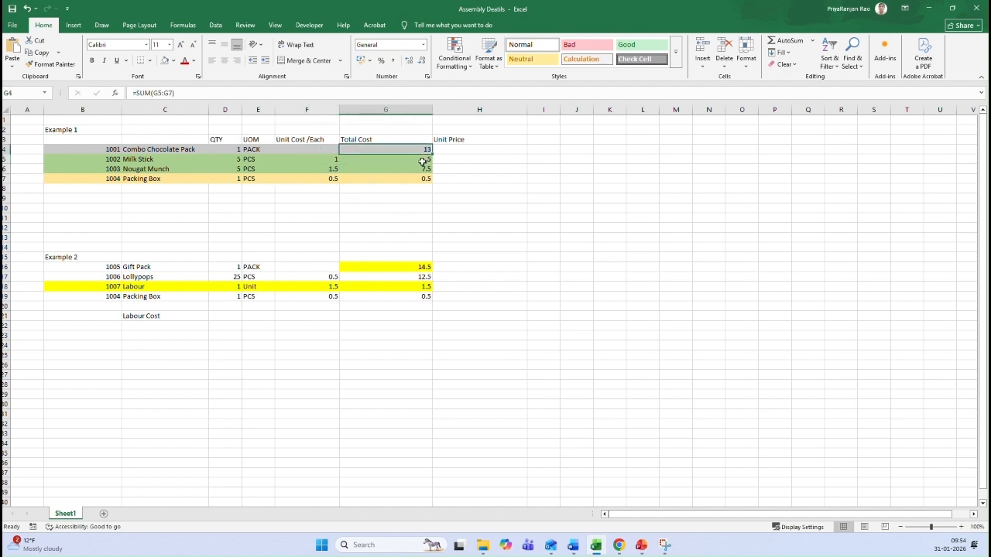
pyautogui.moveTo(421, 161); pyautogui.dragTo(422, 178)
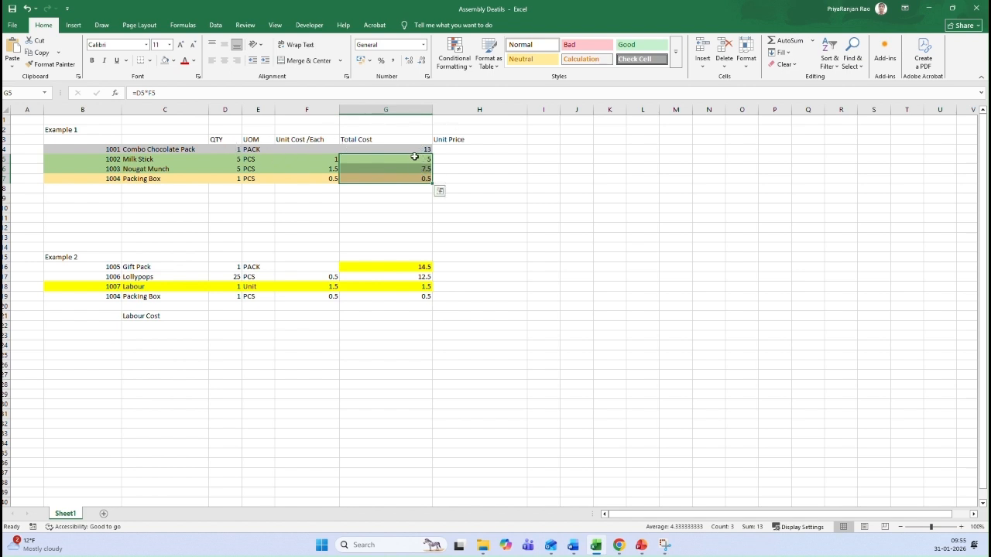
pyautogui.click(414, 148)
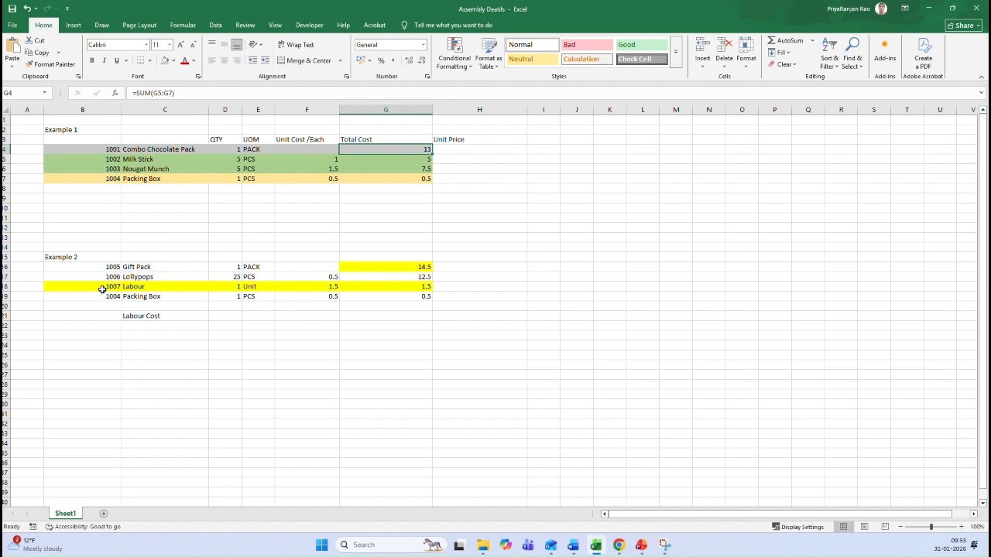
pyautogui.click(154, 287)
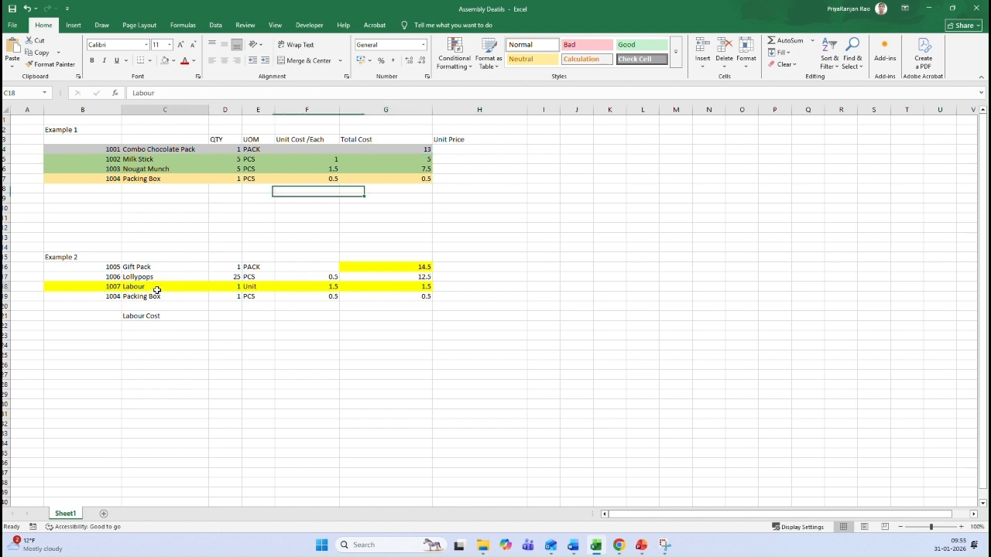